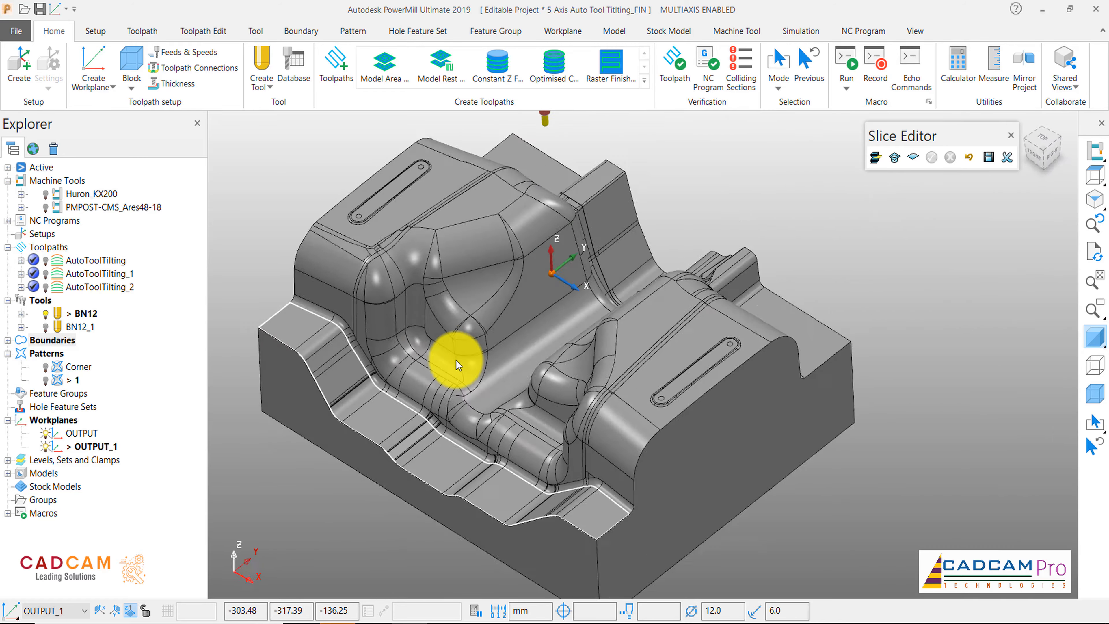
Create a toolpath with the Raster Finishing strategy and name it Raster Finish
middle_click_drag(456, 360, 538, 407)
scroll(674, 370, "up", 5)
scroll(653, 359, "down", 5)
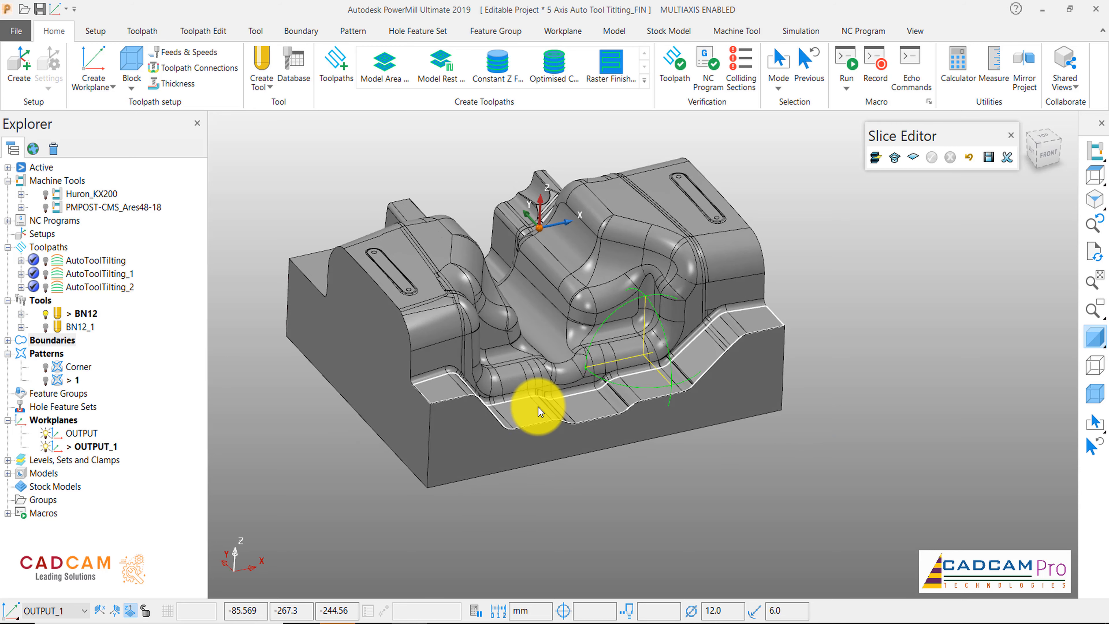
left_click(334, 72)
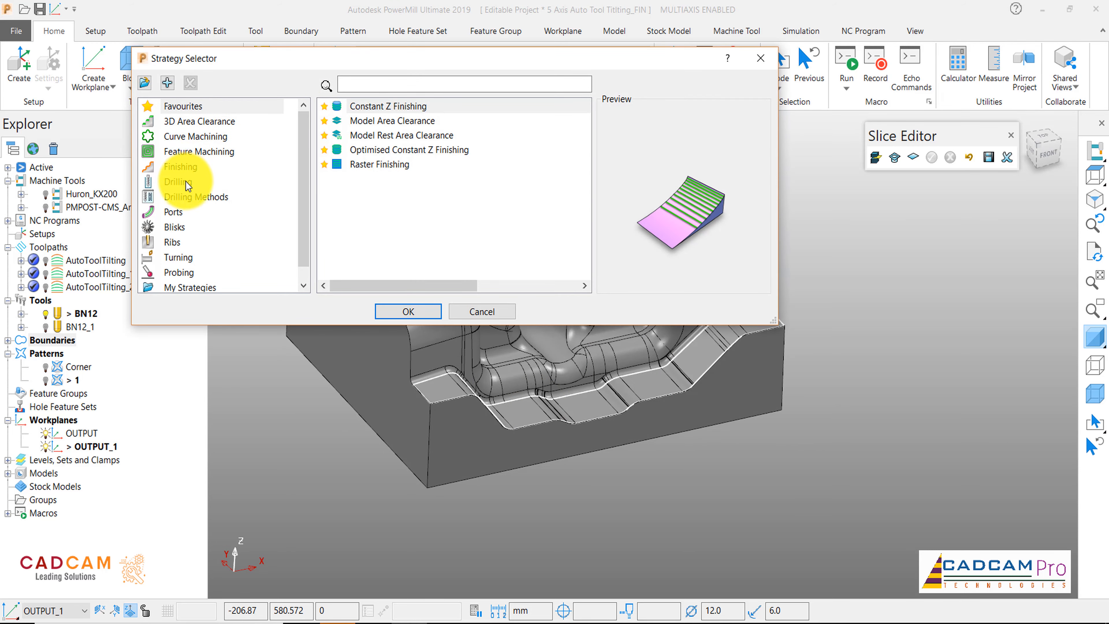
left_click(180, 167)
scroll(503, 233, "down", 6)
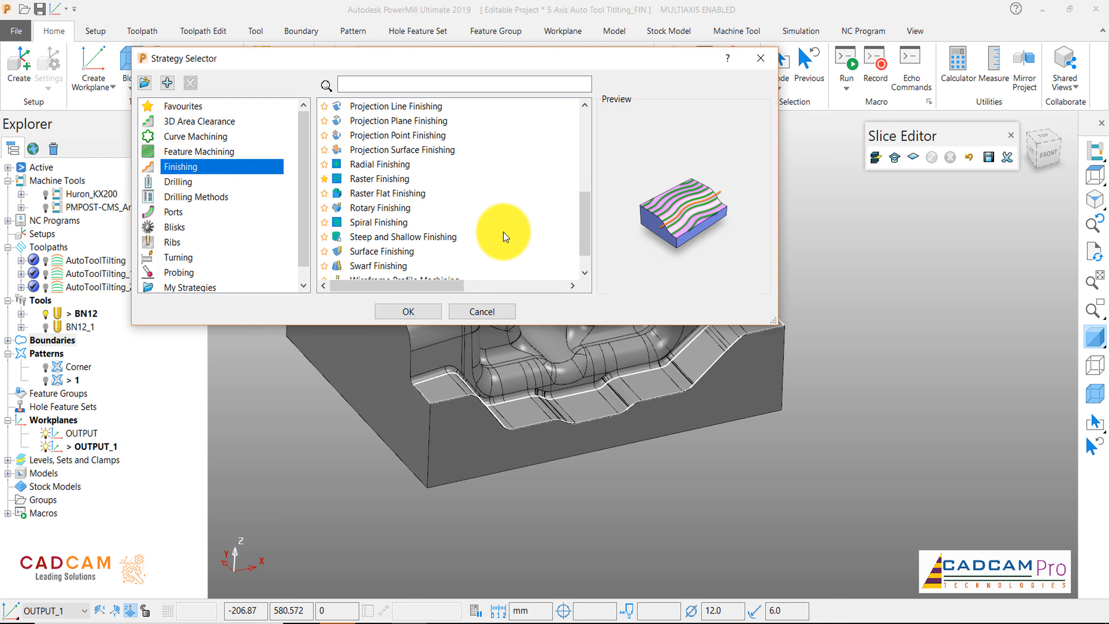
left_click(374, 178)
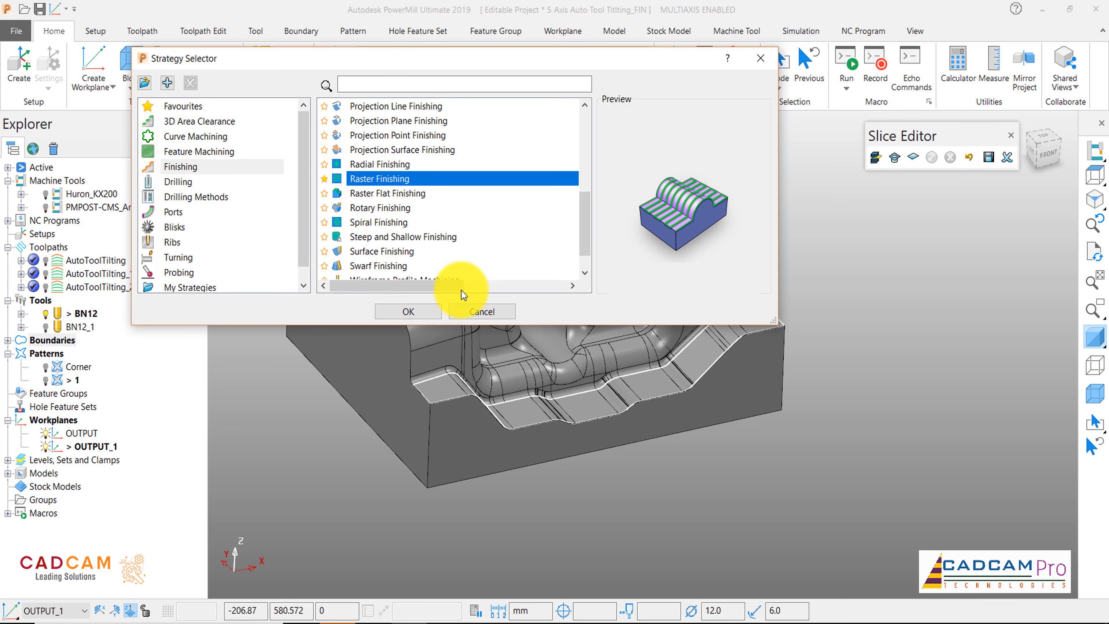
left_click(424, 311)
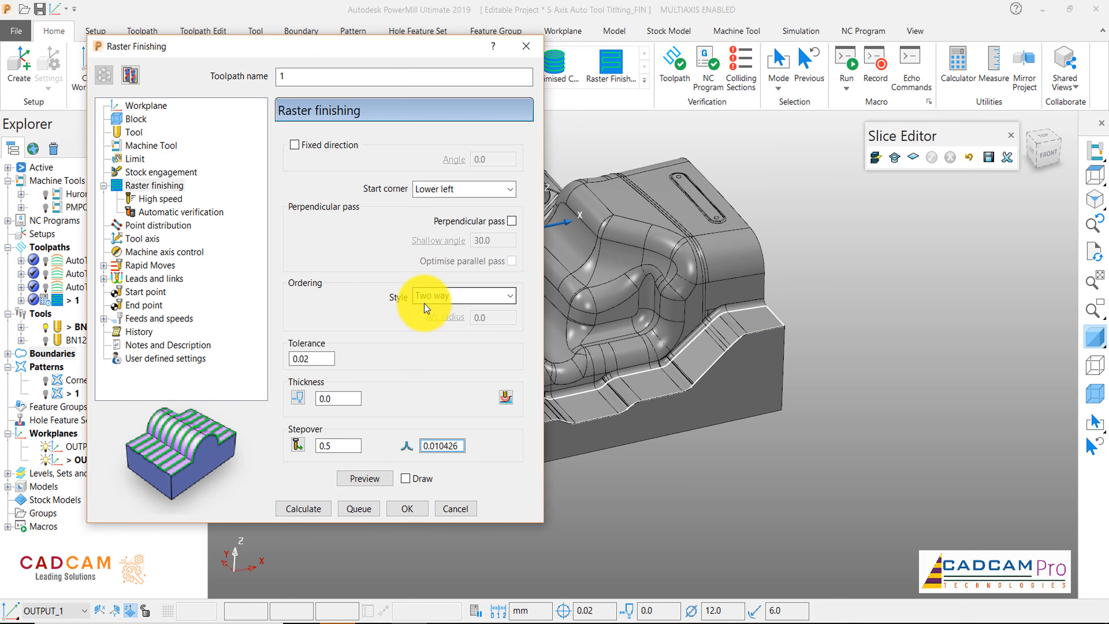
left_click_drag(309, 46, 380, 64)
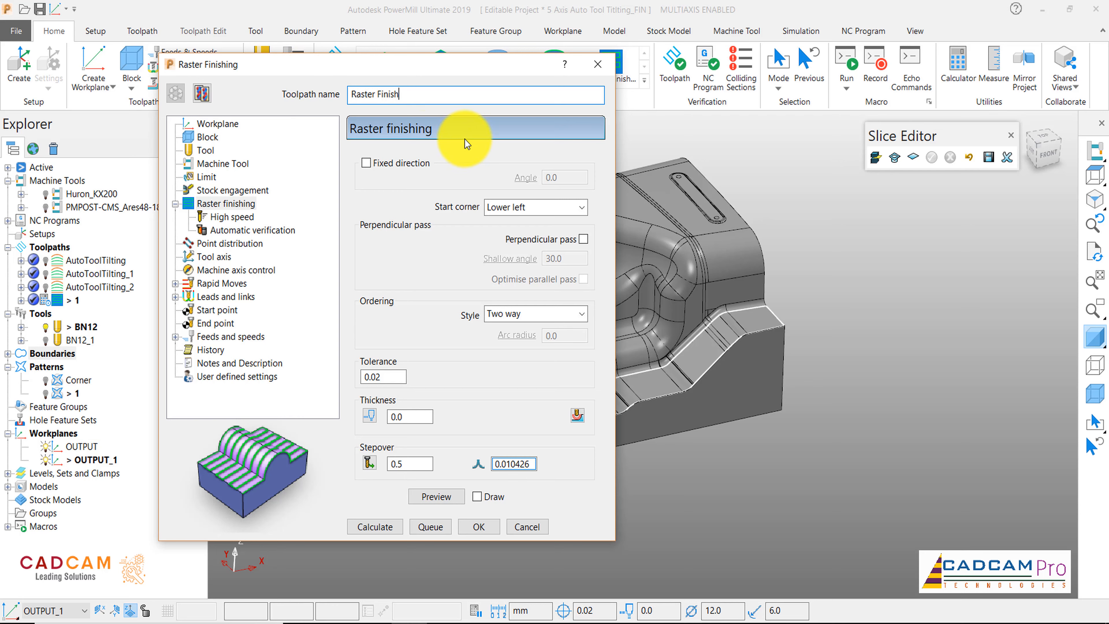
Review the toolpath's workplane, block, tool, machine tool, limit, stock engagement and raster finishing settings
left_click(214, 125)
left_click(213, 138)
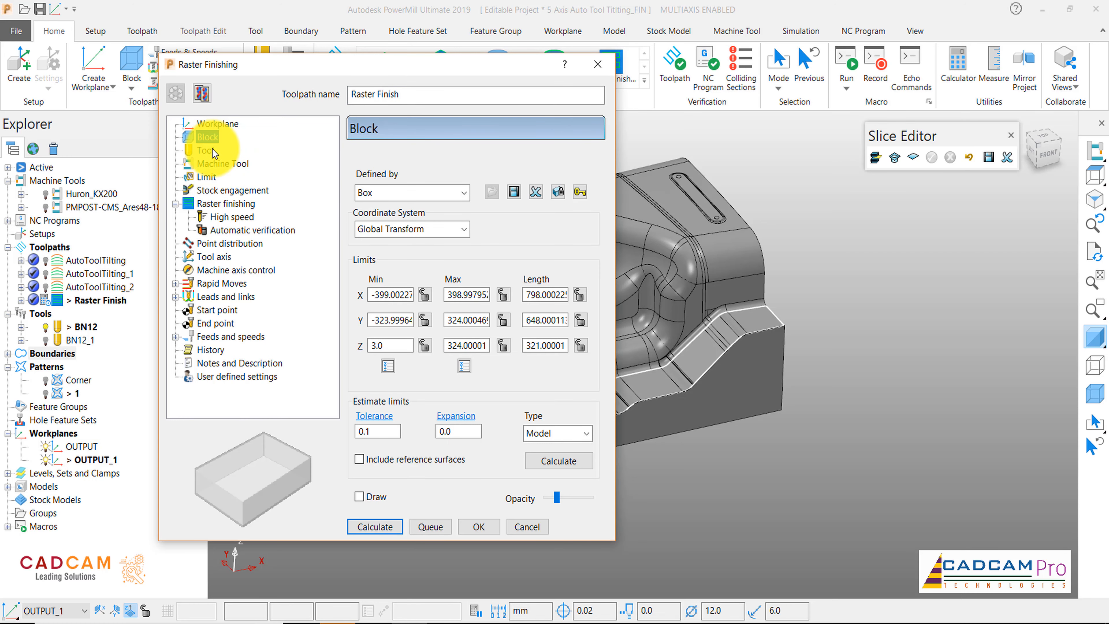
left_click(360, 497)
left_click(360, 497)
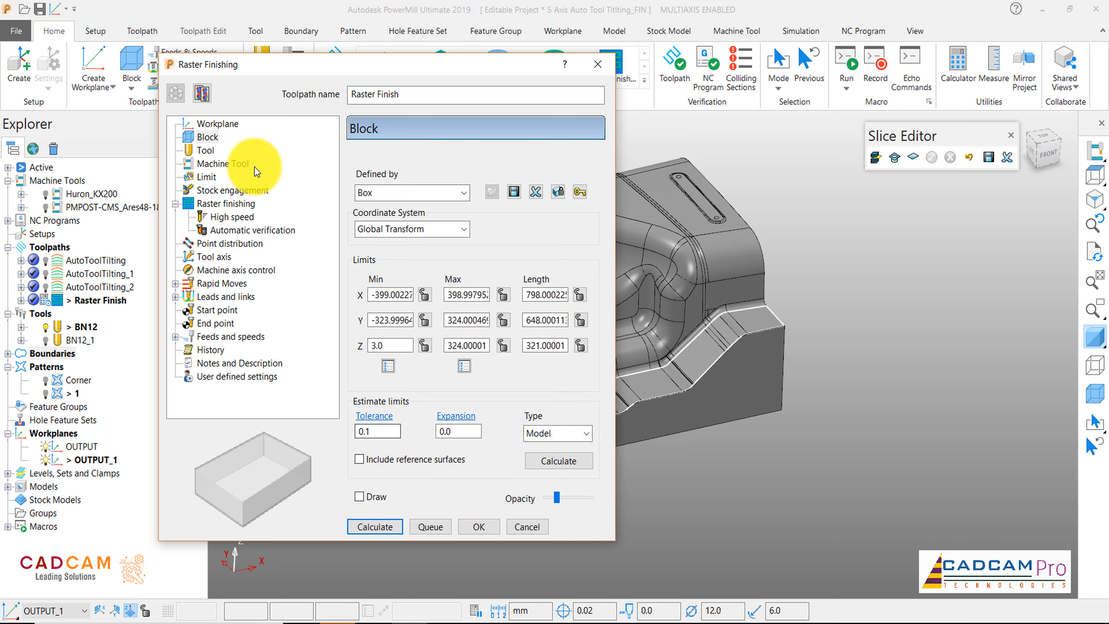
left_click(209, 153)
left_click(216, 165)
left_click(214, 177)
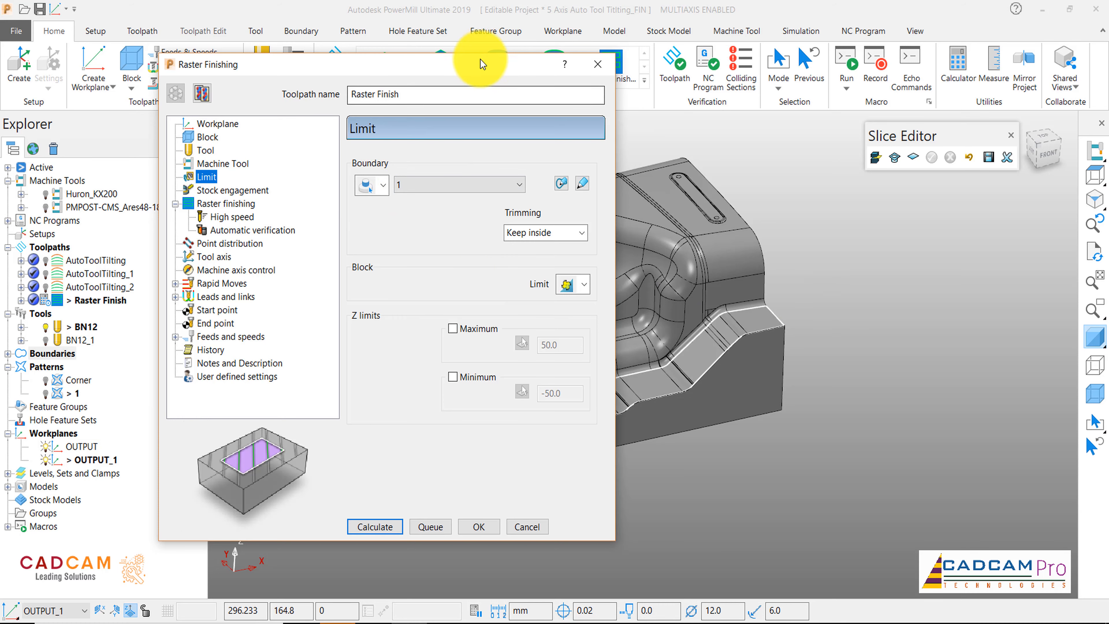
left_click_drag(480, 63, 464, 79)
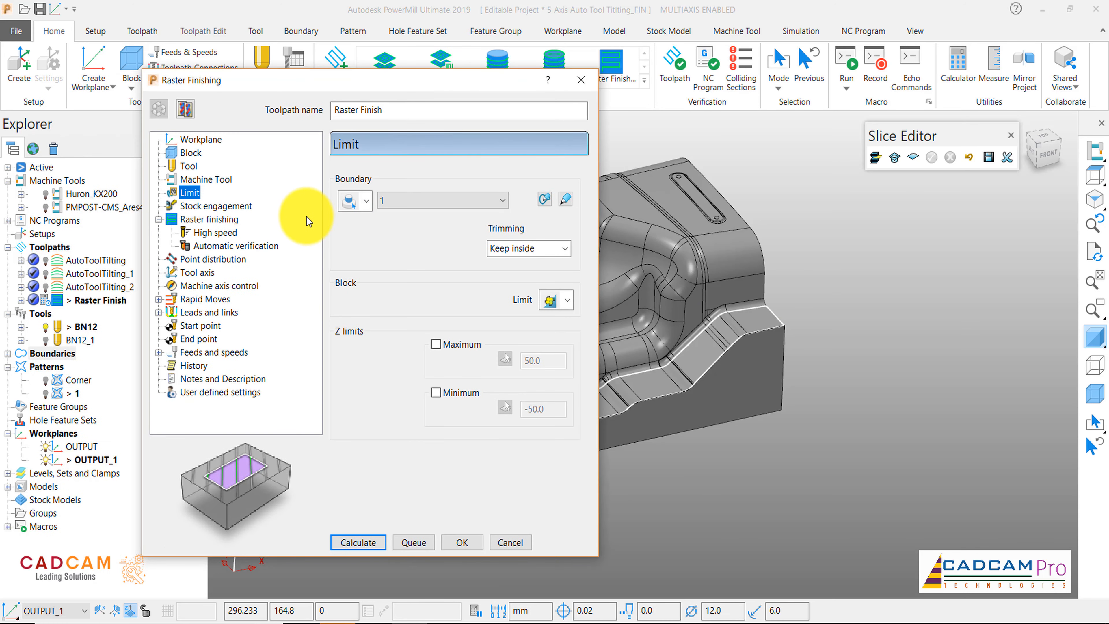
left_click(206, 207)
left_click(211, 220)
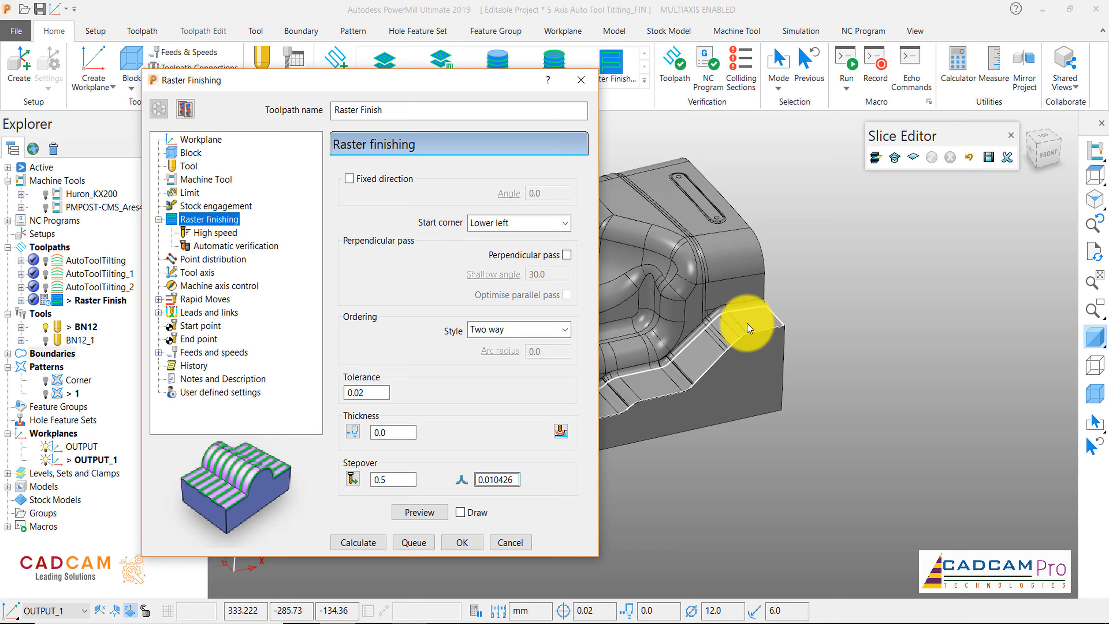
Examine the curve-bounded lower ledge of the model and the toolpath's high speed and stepover settings
scroll(673, 322, "up", 5)
scroll(727, 305, "up", 2)
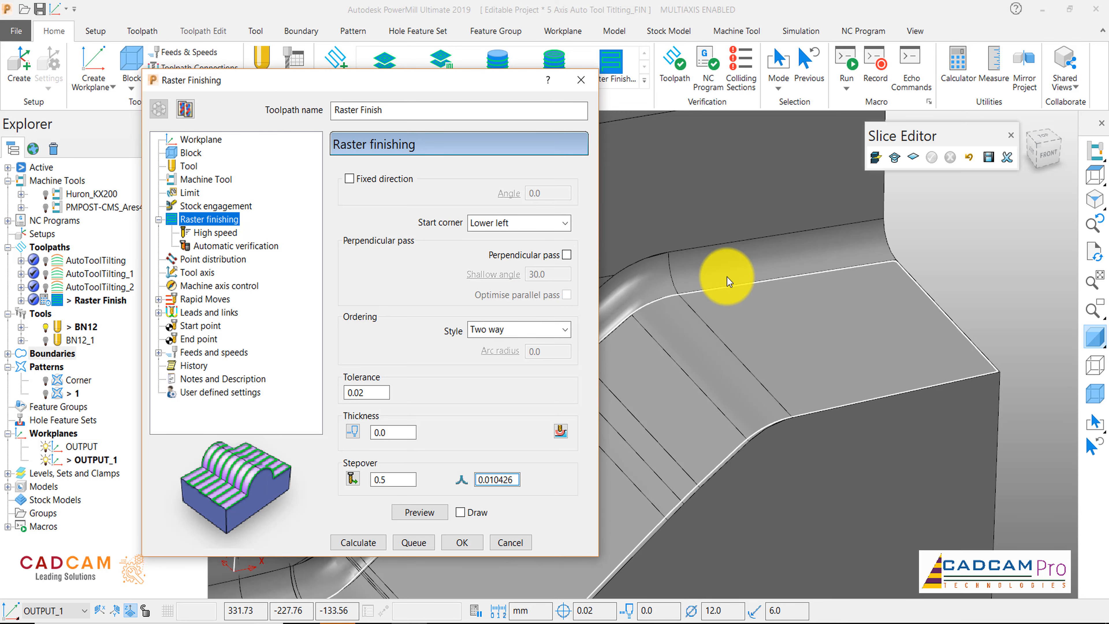
scroll(854, 273, "down", 7)
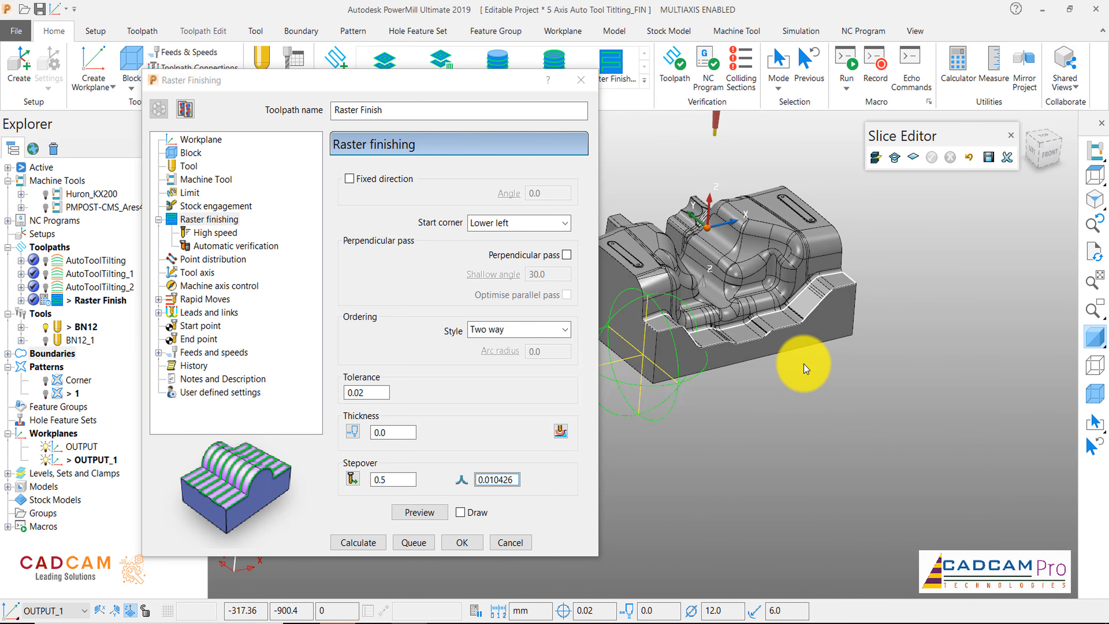
middle_click_drag(806, 368, 698, 373)
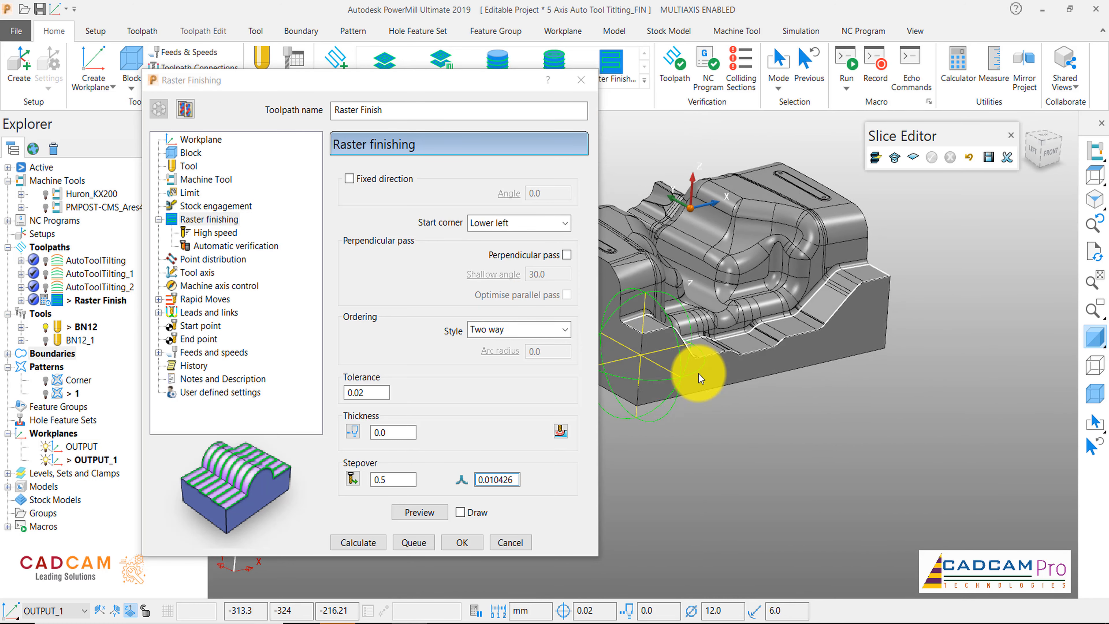
scroll(698, 374, "up", 6)
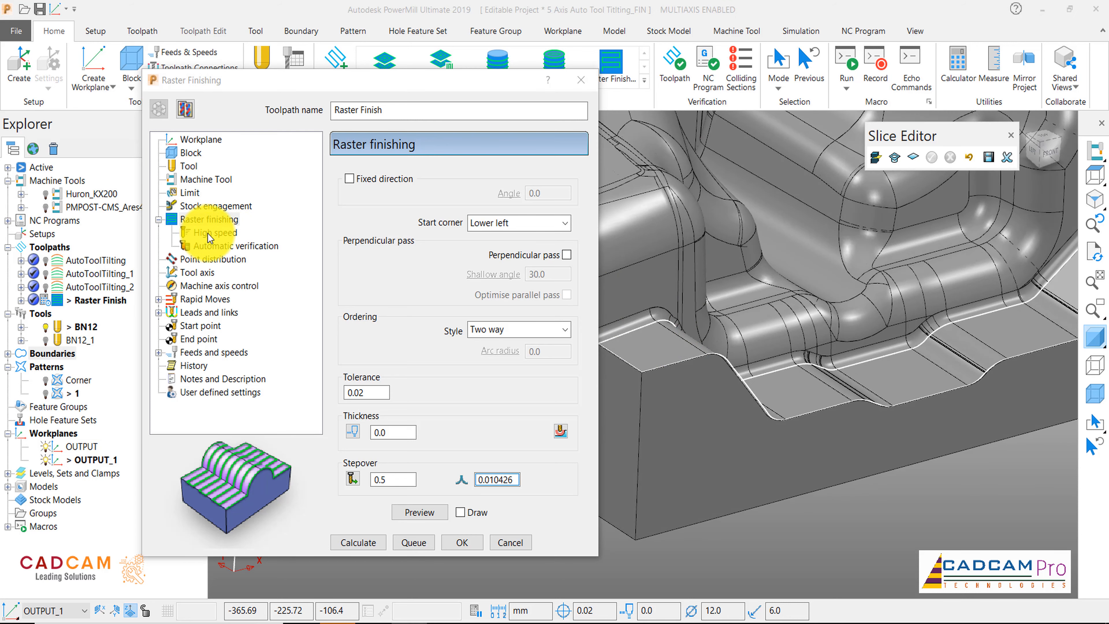
left_click(208, 237)
left_click(224, 220)
left_click(392, 477)
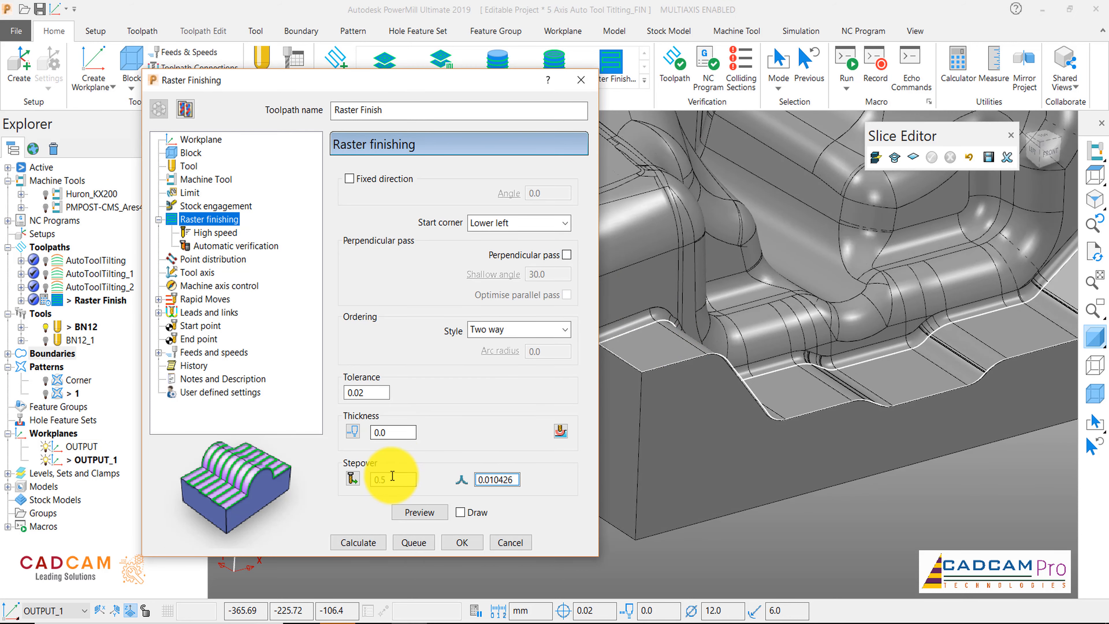
left_click_drag(393, 477, 370, 475)
Turn on pattern drawing and preview the raster finishing pattern over the model
left_click(460, 513)
scroll(815, 344, "down", 3)
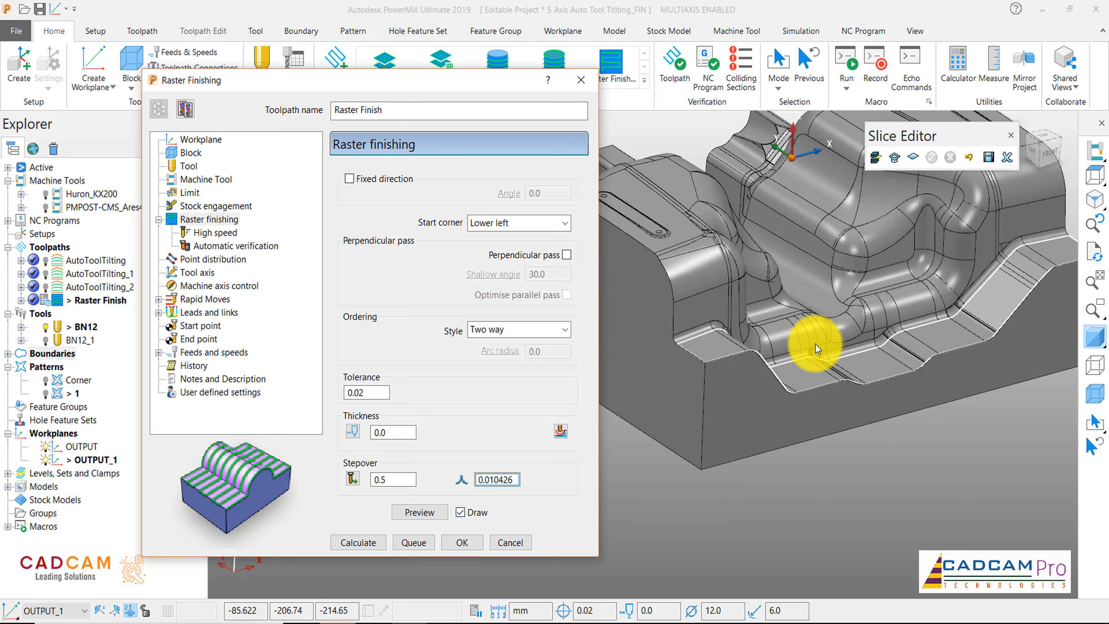
scroll(815, 344, "down", 3)
middle_click_drag(859, 347, 837, 231)
left_click(418, 512)
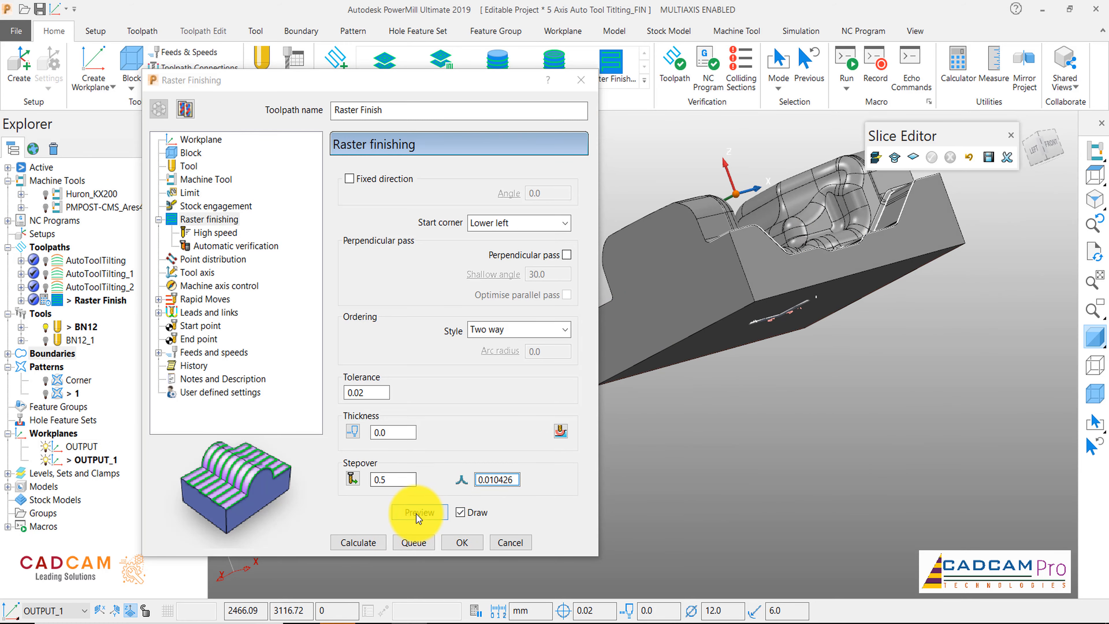
left_click(853, 333)
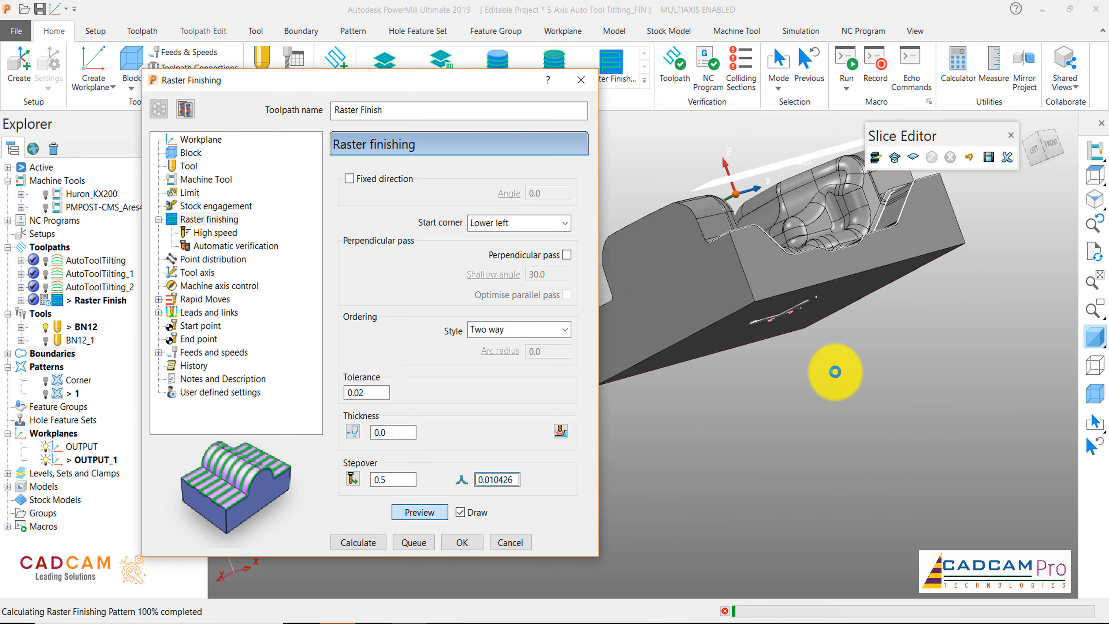
middle_click_drag(863, 370, 852, 208)
left_click(1046, 142)
scroll(894, 247, "down", 2)
scroll(882, 262, "up", 7)
middle_click_drag(884, 266, 896, 237)
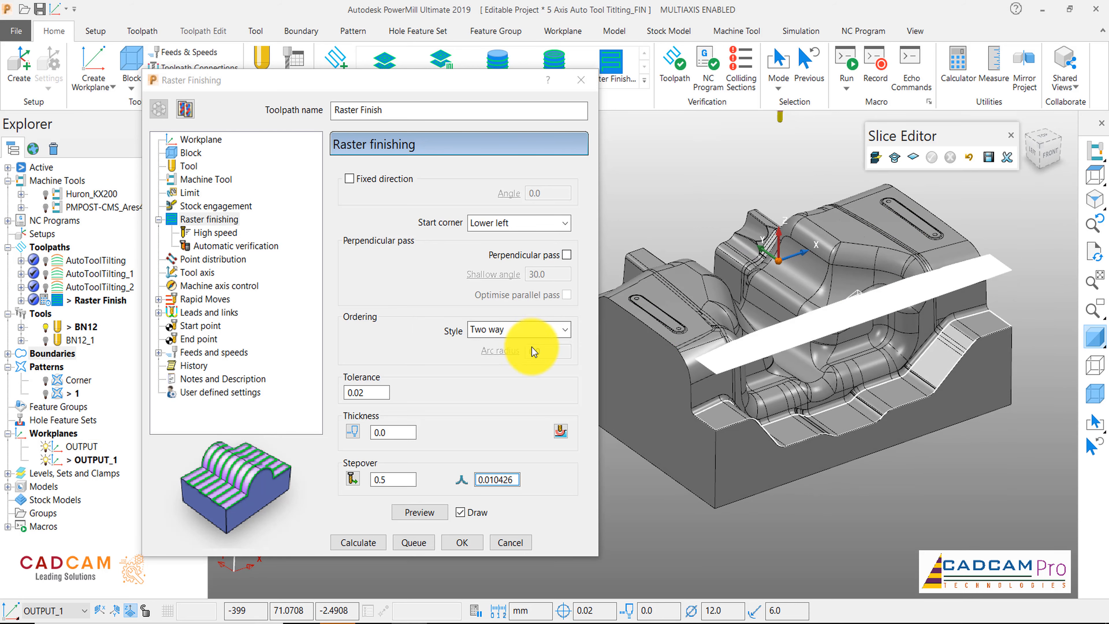
Review the high speed, automatic verification, point distribution and tool axis settings of the toolpath
left_click(228, 235)
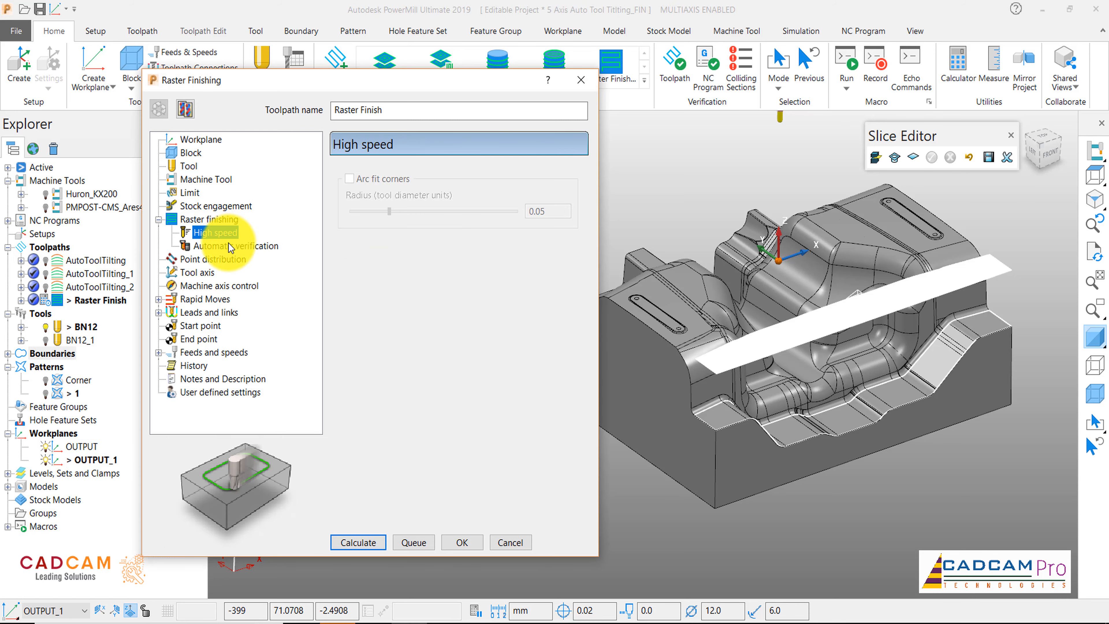
left_click(229, 245)
left_click(214, 259)
left_click(199, 273)
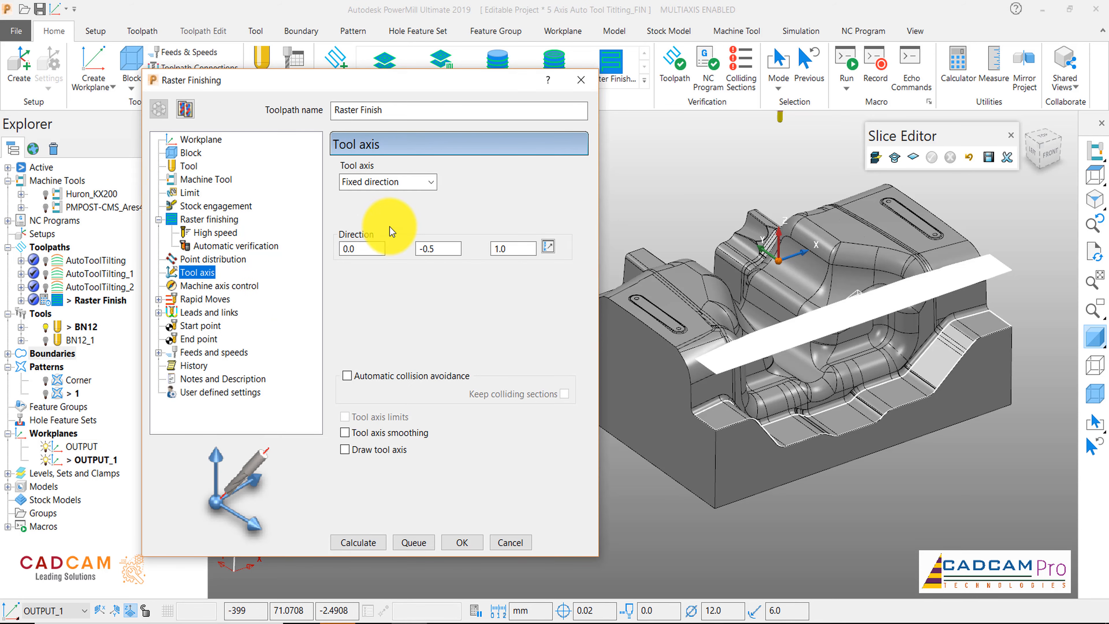
middle_click_drag(822, 347, 862, 337)
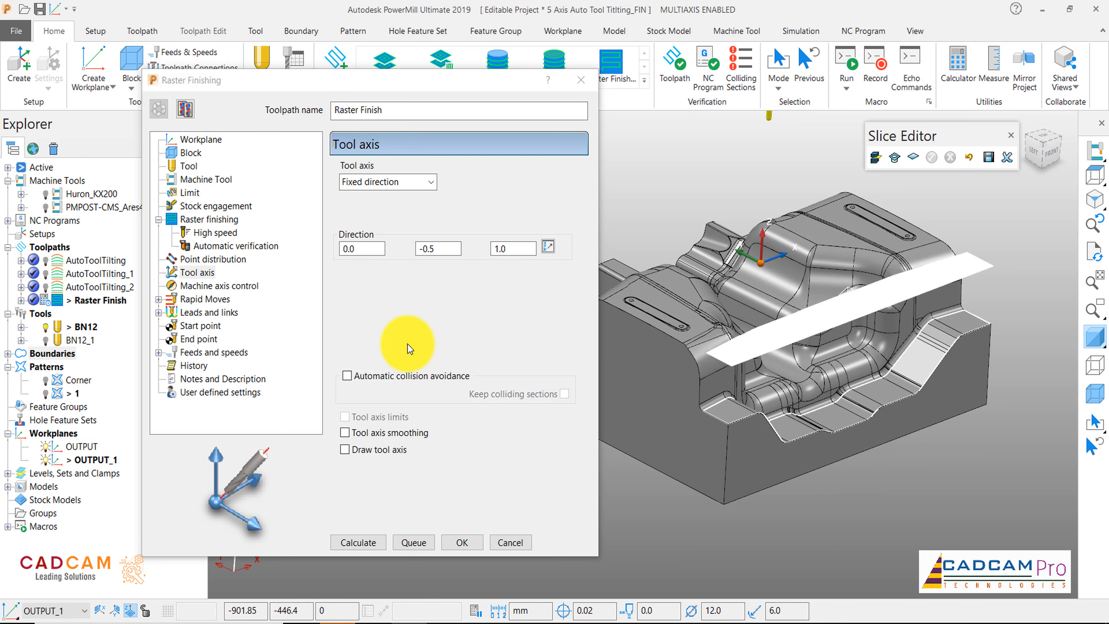
Try the Vertical tool axis and return it to Fixed direction
left_click(429, 183)
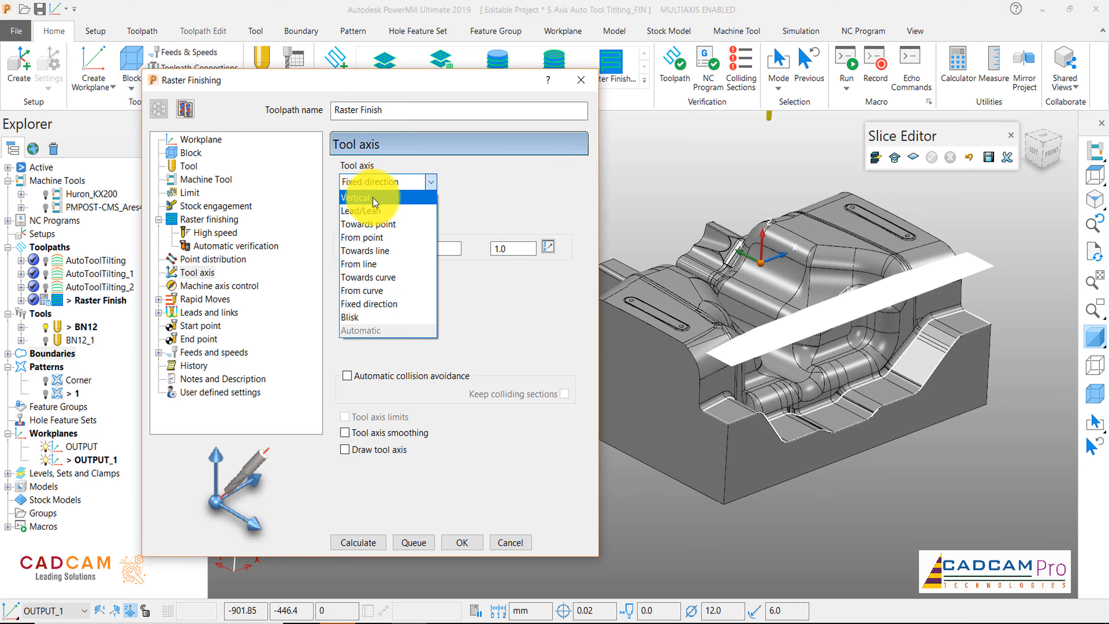
left_click(382, 197)
left_click(422, 183)
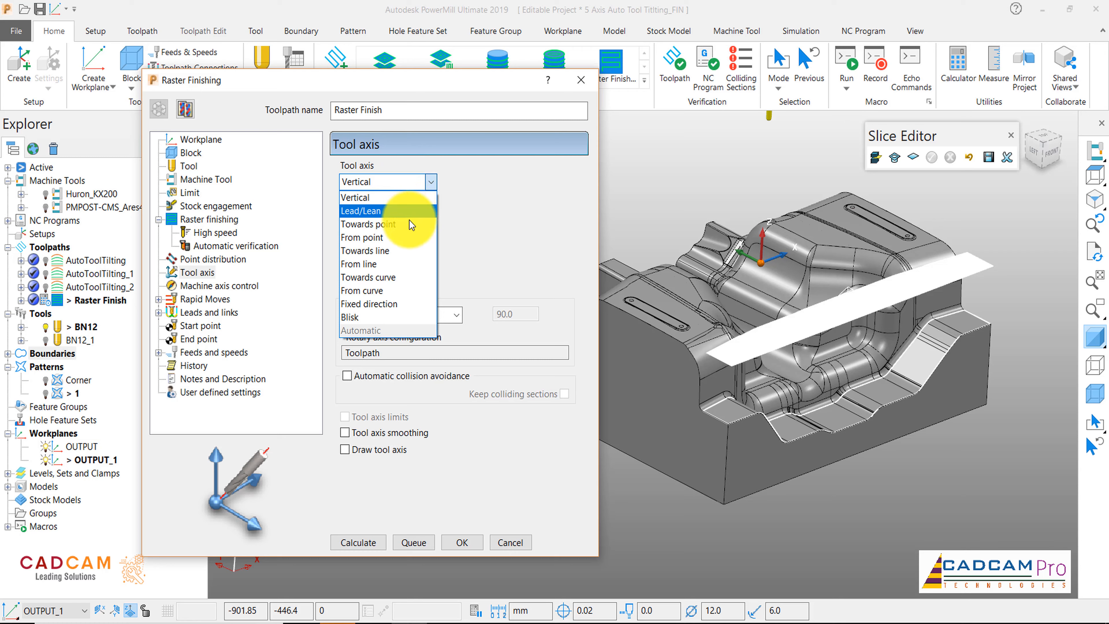
left_click(376, 304)
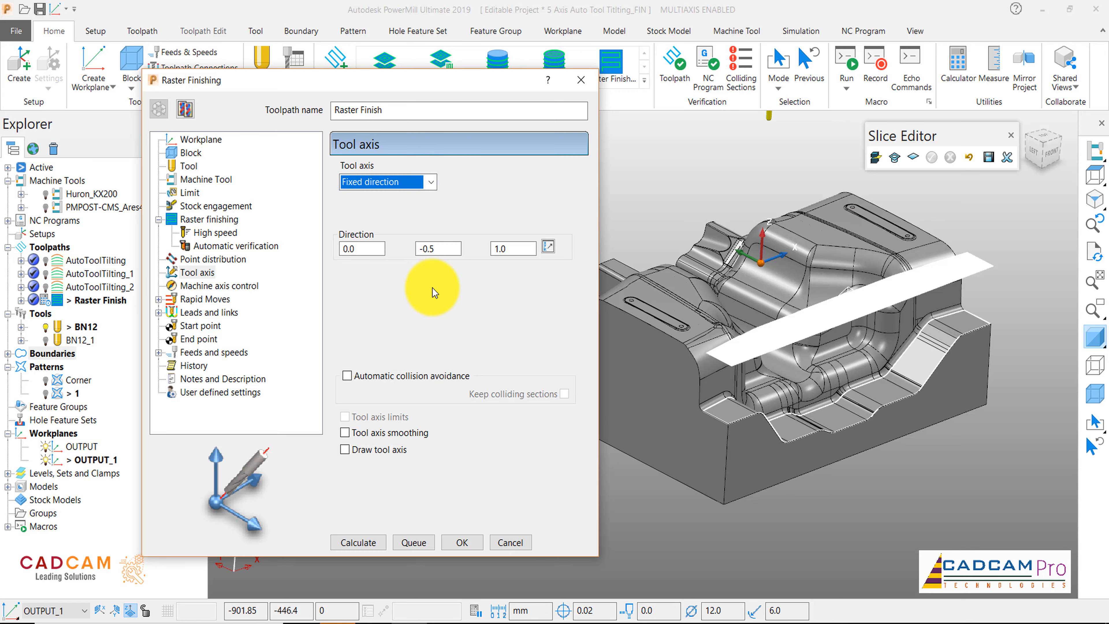
Show the model from the left view and enable drawing of the tool axis
left_click(430, 250)
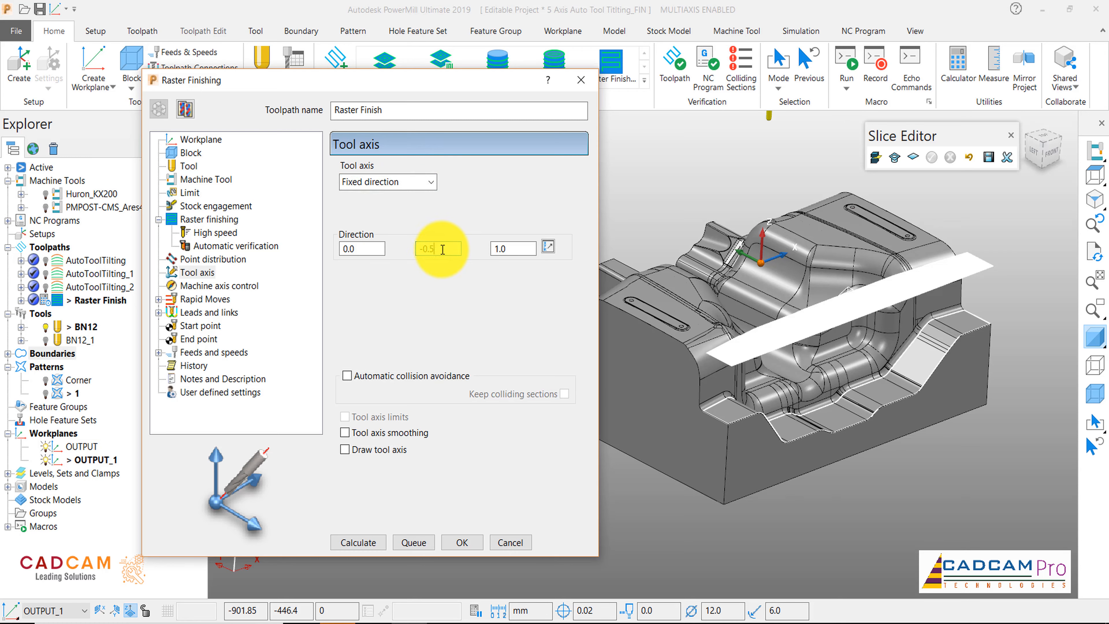
left_click(1038, 157)
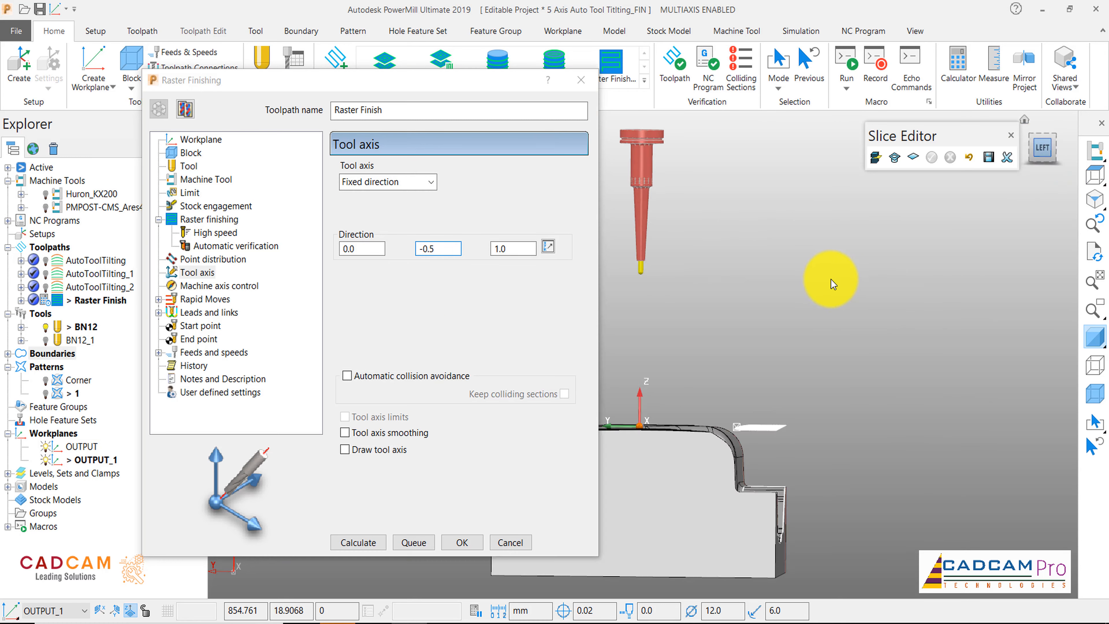
left_click(345, 450)
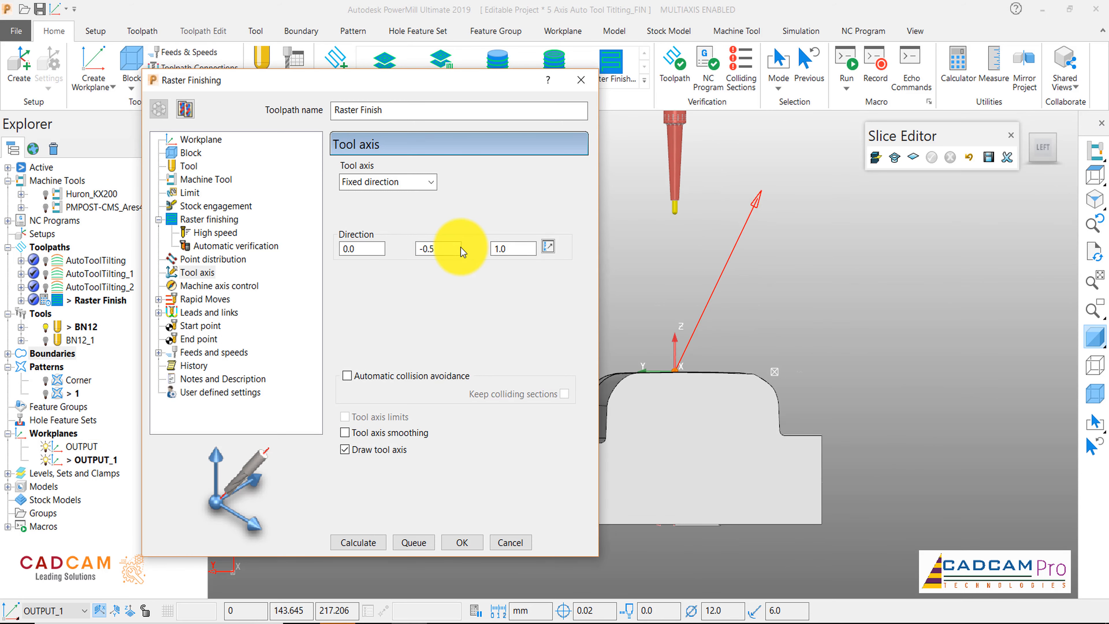
Try values of 0 and 0.5 for the Y component of the fixed tool axis direction
left_click_drag(440, 248, 396, 248)
type("0")
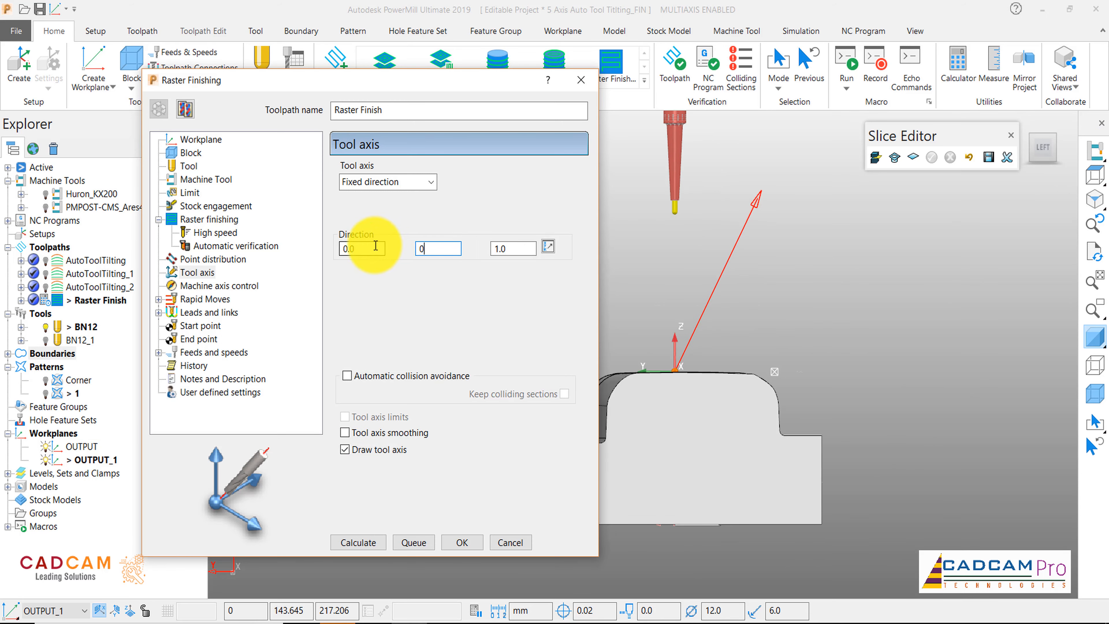
left_click(376, 246)
left_click_drag(453, 249, 415, 251)
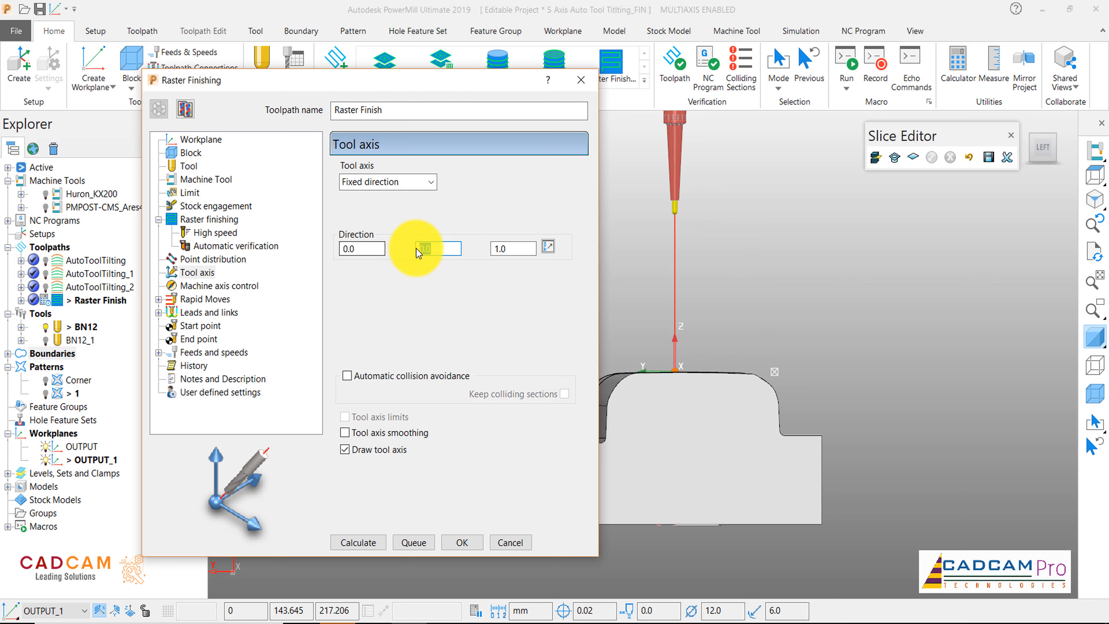
type("0.5")
left_click(377, 248)
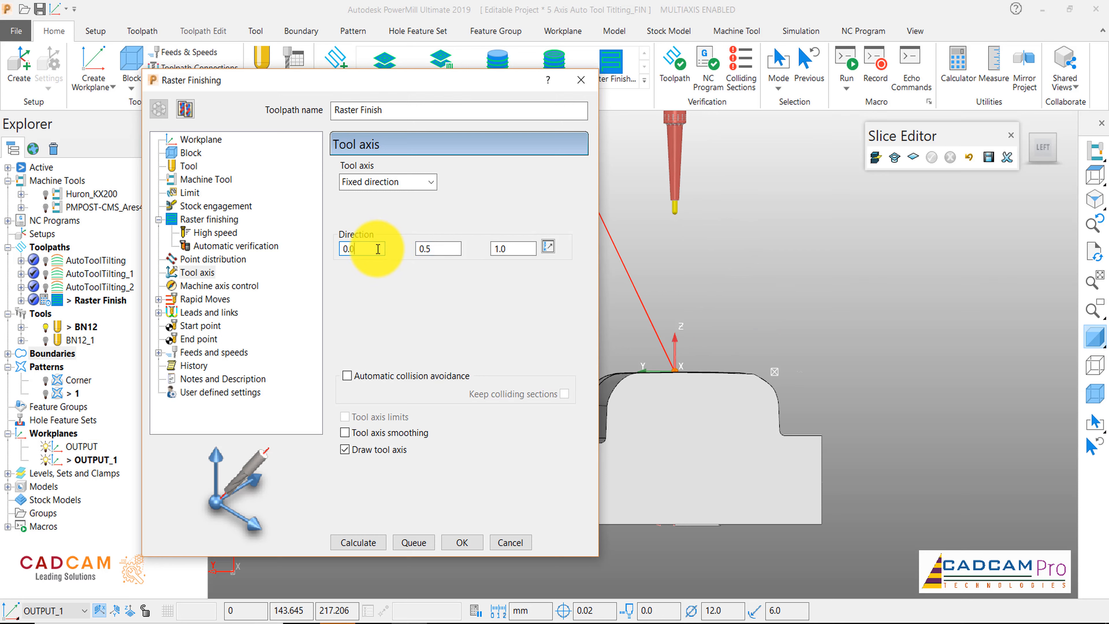
Set the Y component of the fixed tool axis direction to -0.5
double_click(448, 248)
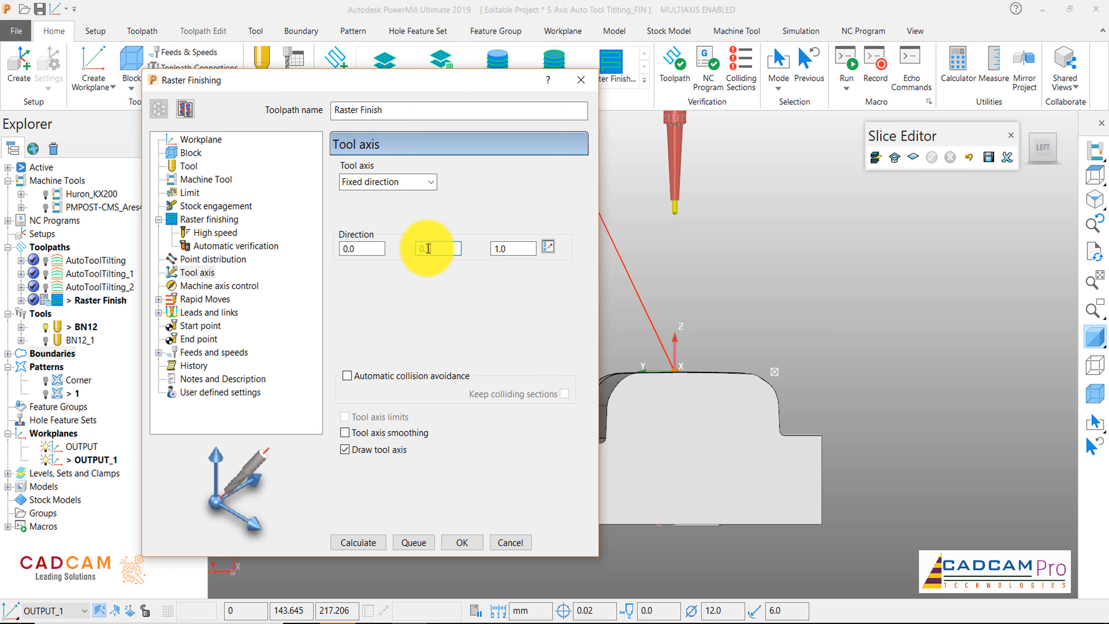
type("-")
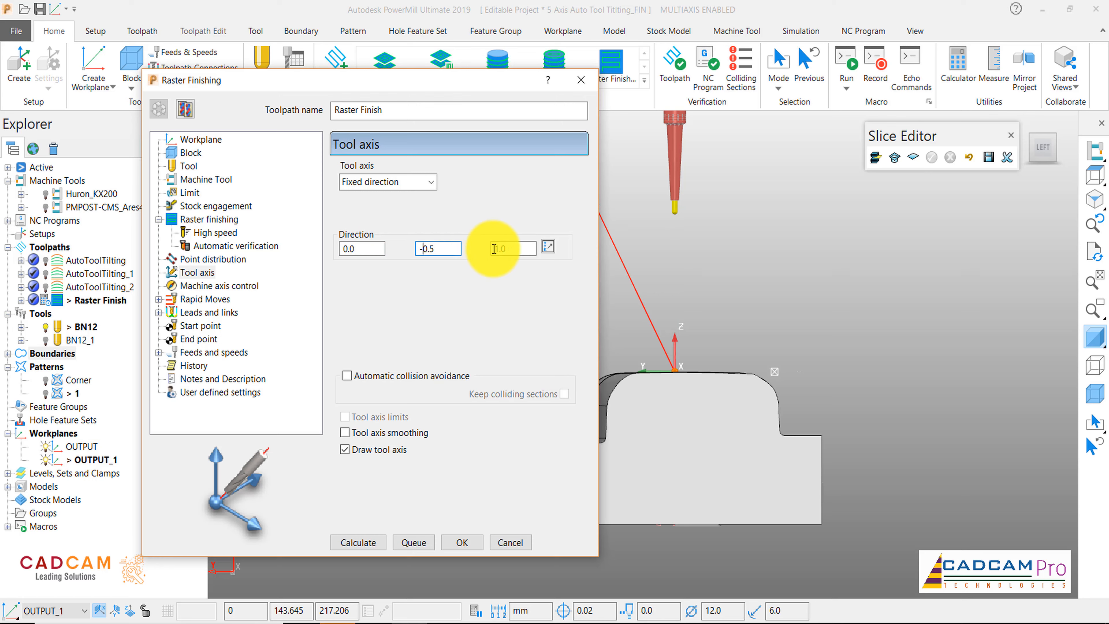
left_click(495, 248)
scroll(793, 299, "up", 1)
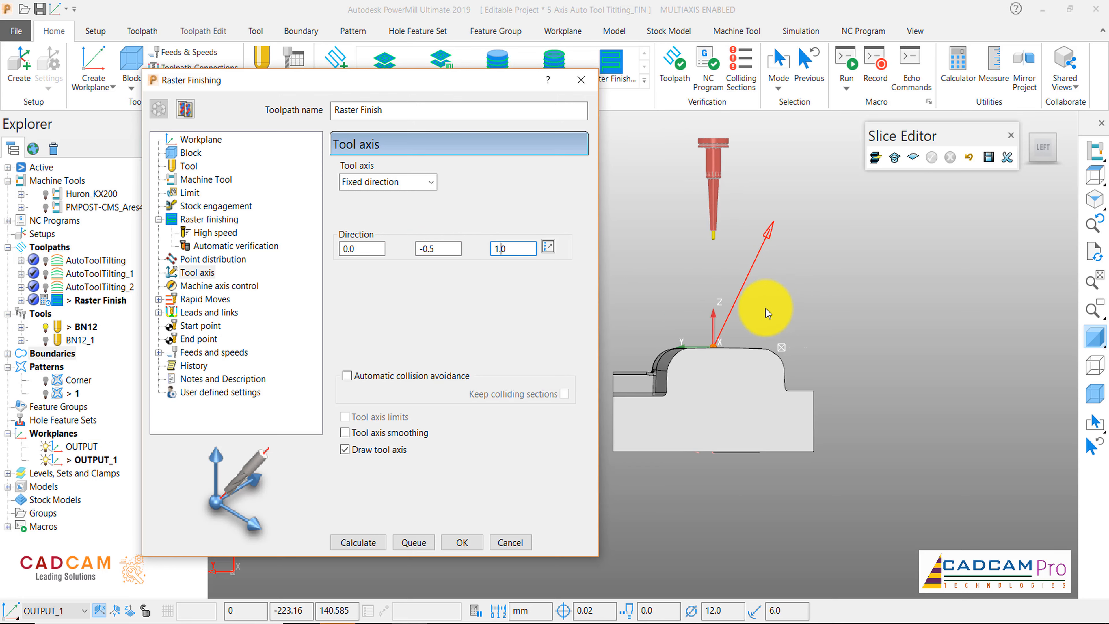
Recalculate the rapid and plunge heights of the safe area from the block and model
scroll(792, 374, "up", 1)
scroll(802, 392, "up", 3)
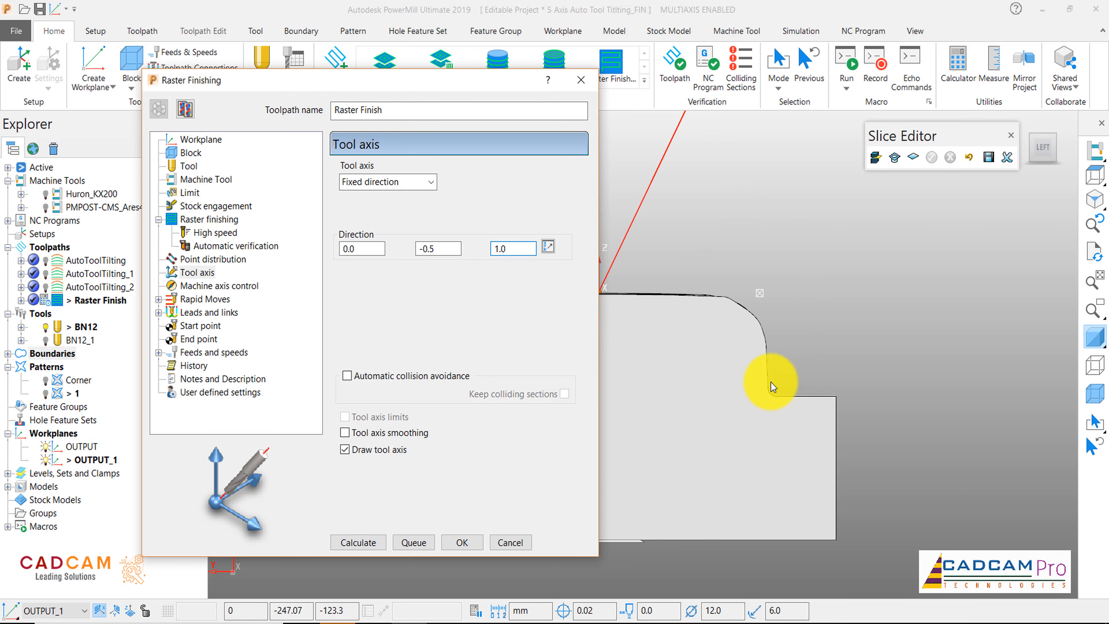
scroll(773, 380, "down", 3)
scroll(772, 380, "up", 1)
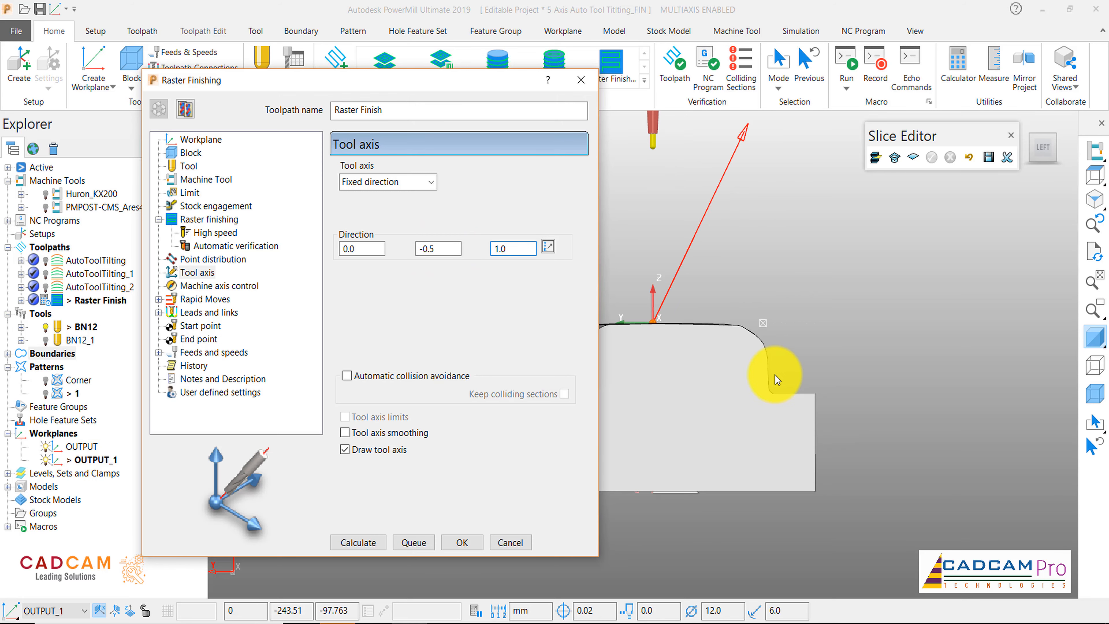
left_click(212, 285)
left_click(210, 299)
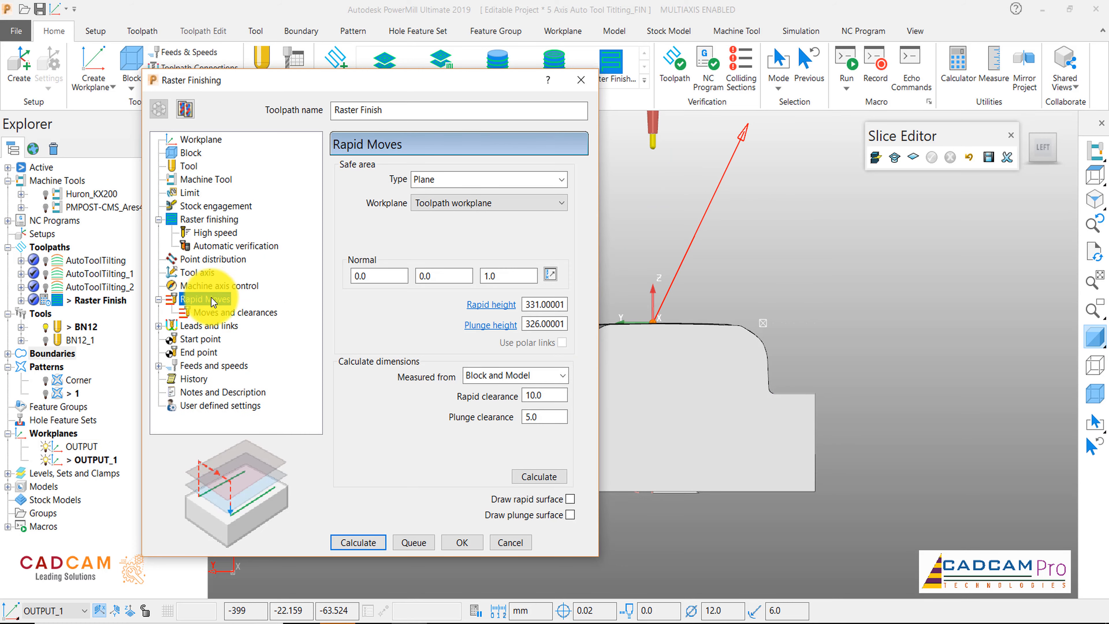
left_click(552, 479)
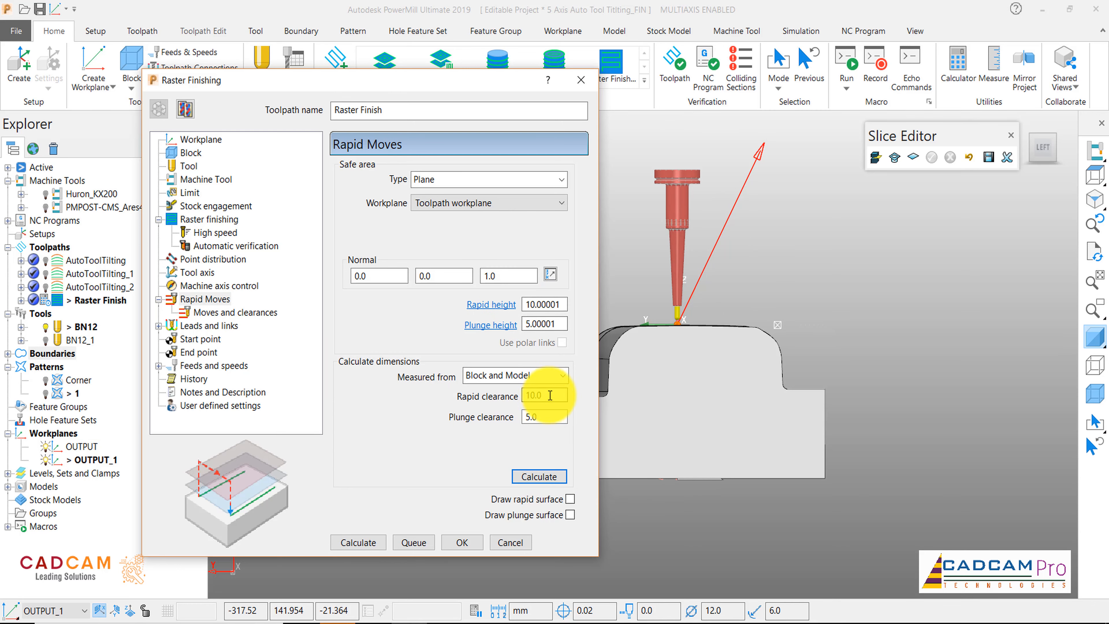
Set the rapid clearance to 20 and recalculate the safe area heights
left_click_drag(549, 396, 453, 394)
type("20")
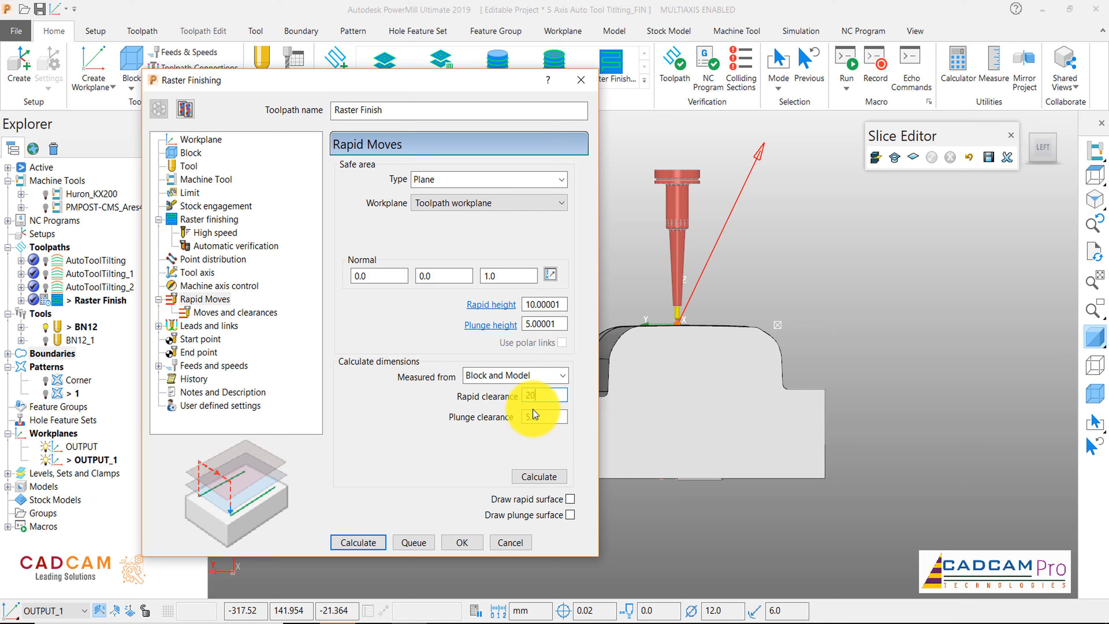
left_click(552, 477)
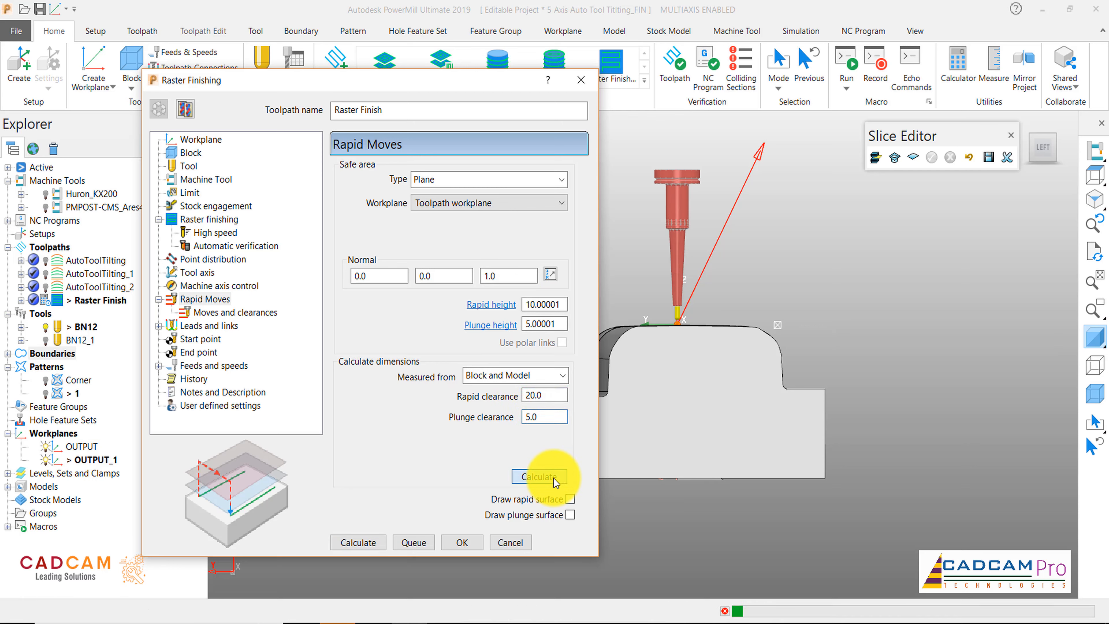
Set the rapid clearance to 100 and recalculate the safe area heights
double_click(555, 400)
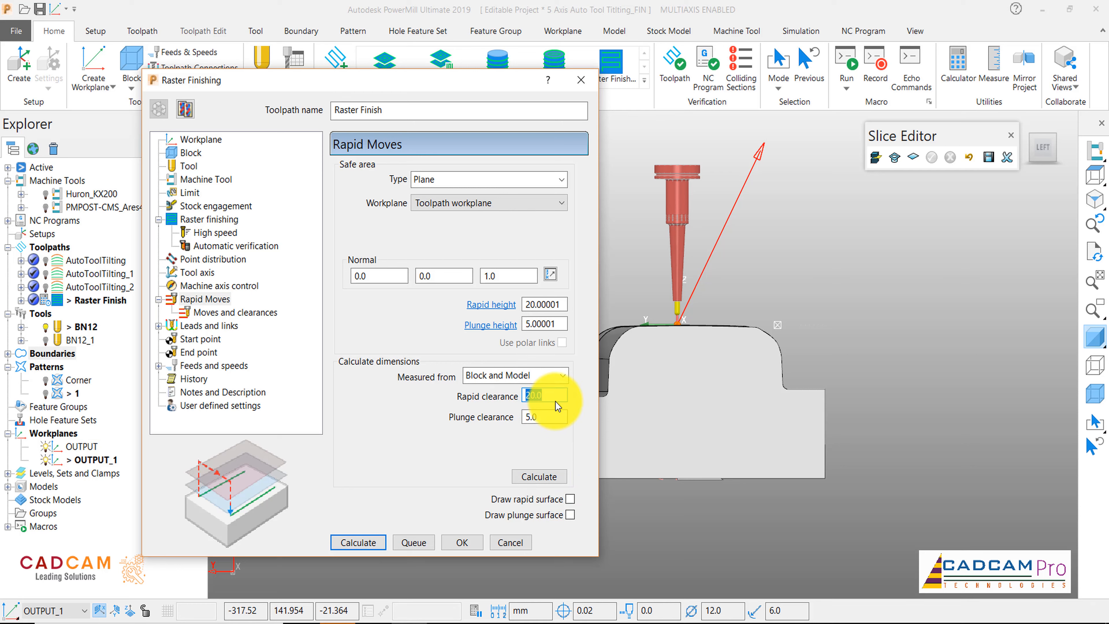
type("100")
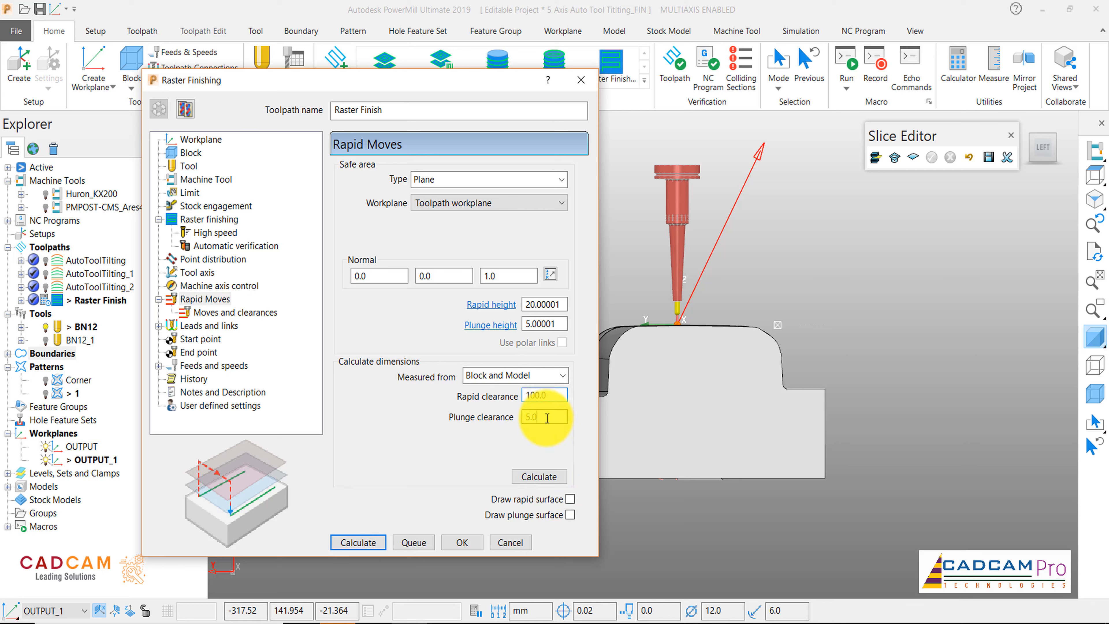
left_click(545, 477)
scroll(812, 322, "down", 4)
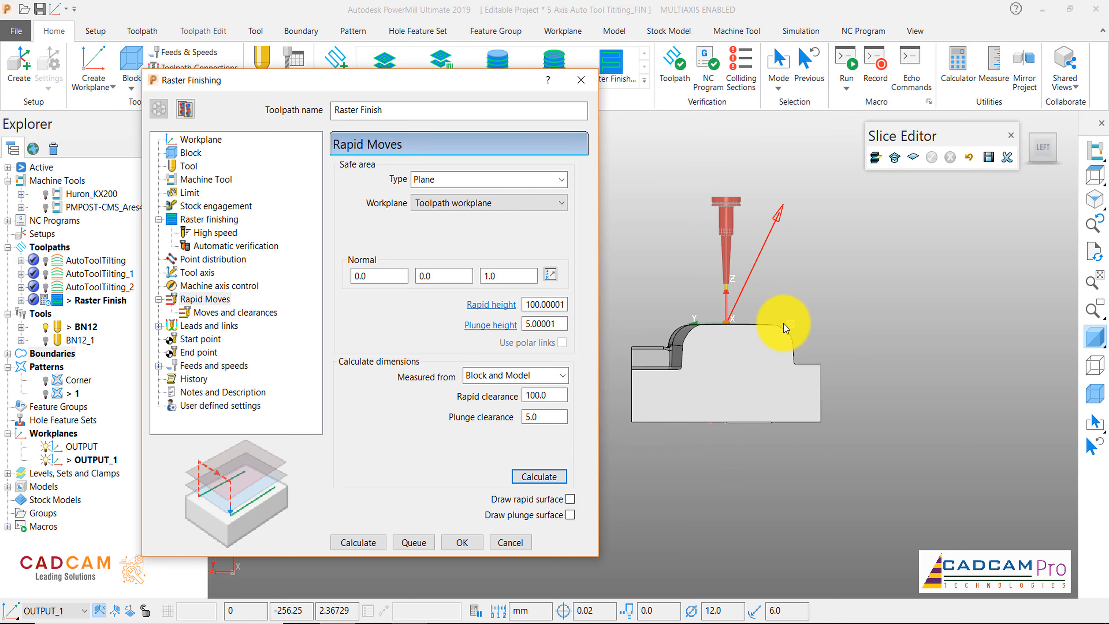
scroll(765, 318, "up", 5)
scroll(767, 322, "down", 2)
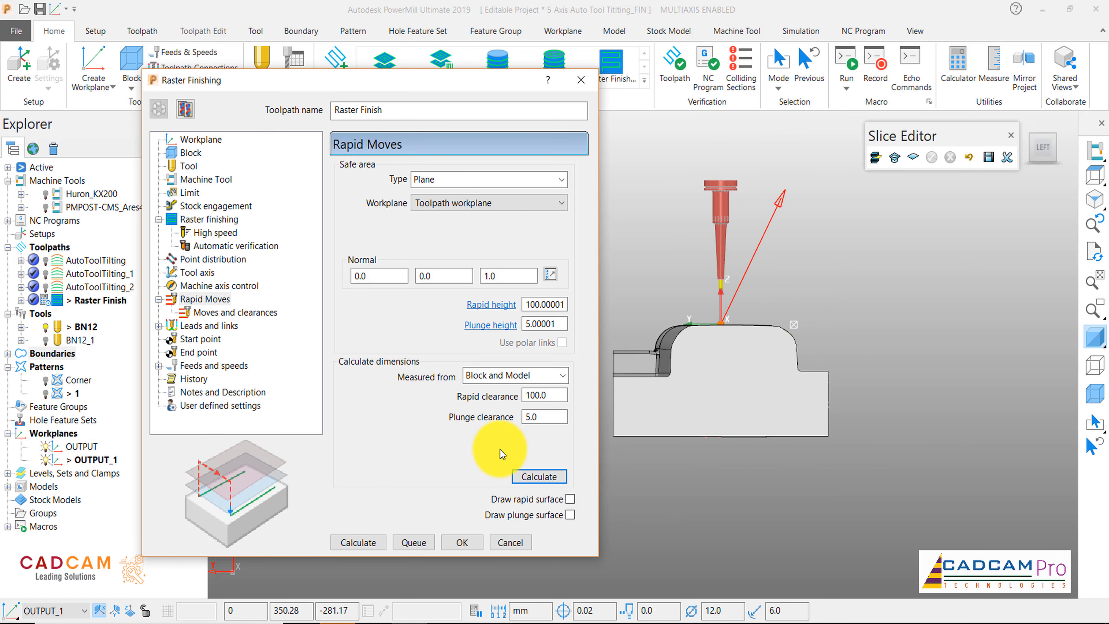
double_click(544, 420)
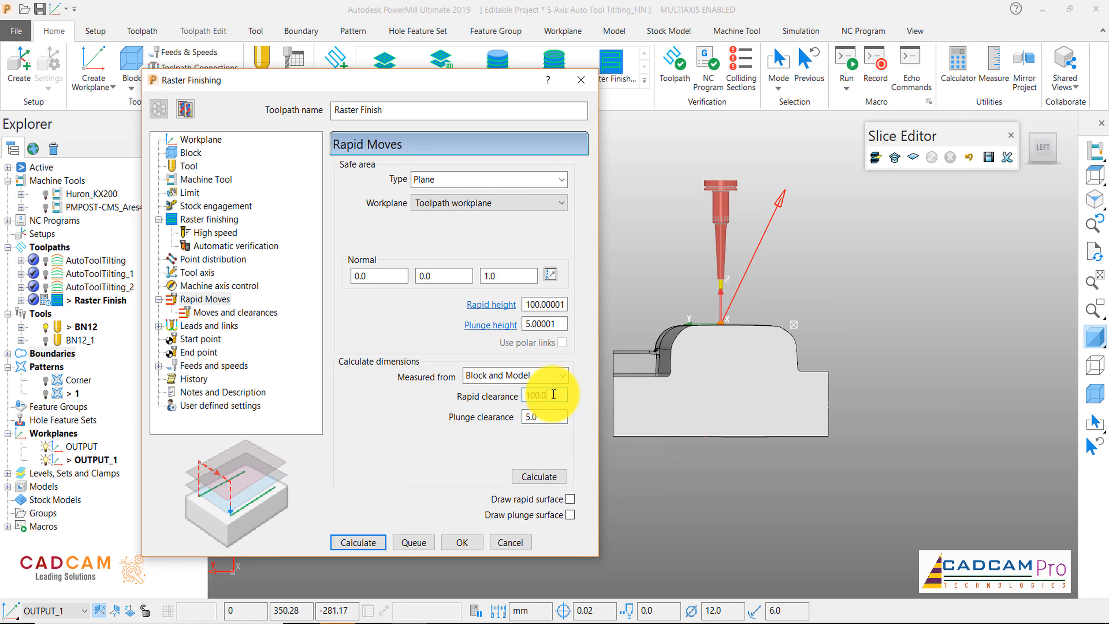
Review the toolpath's lead in, lead out, link, start point and end point settings
left_click(232, 313)
left_click(227, 326)
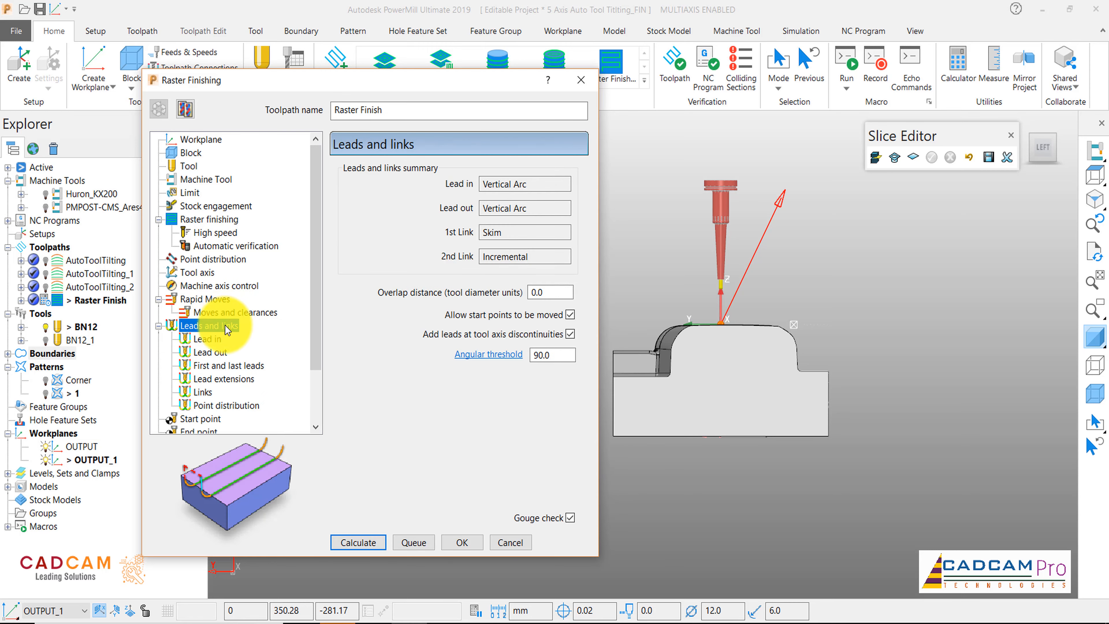
left_click(208, 339)
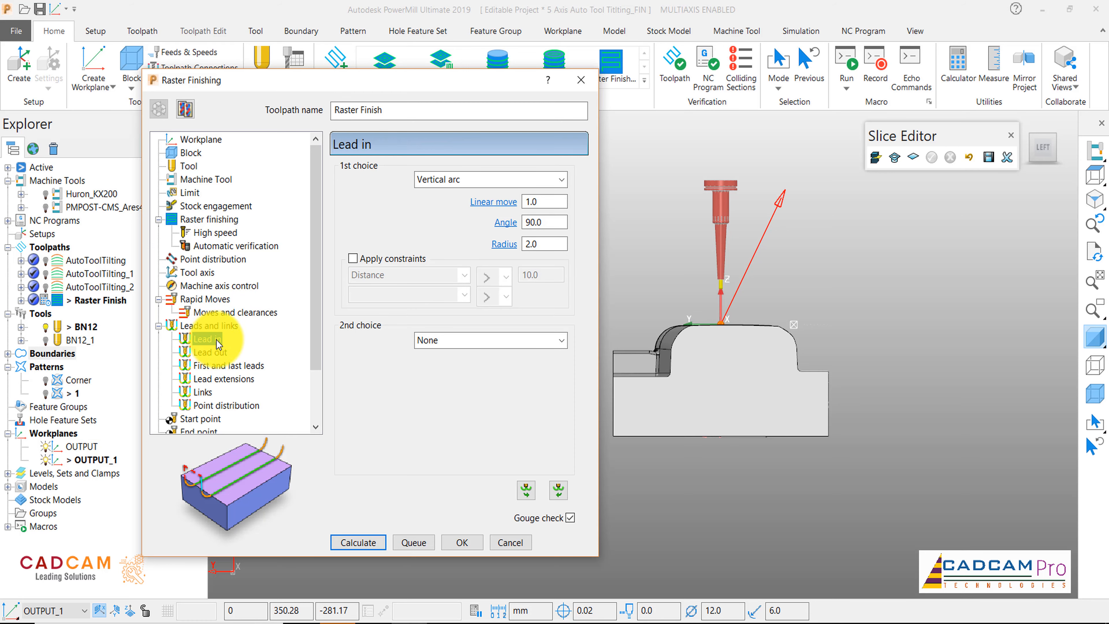
left_click(214, 352)
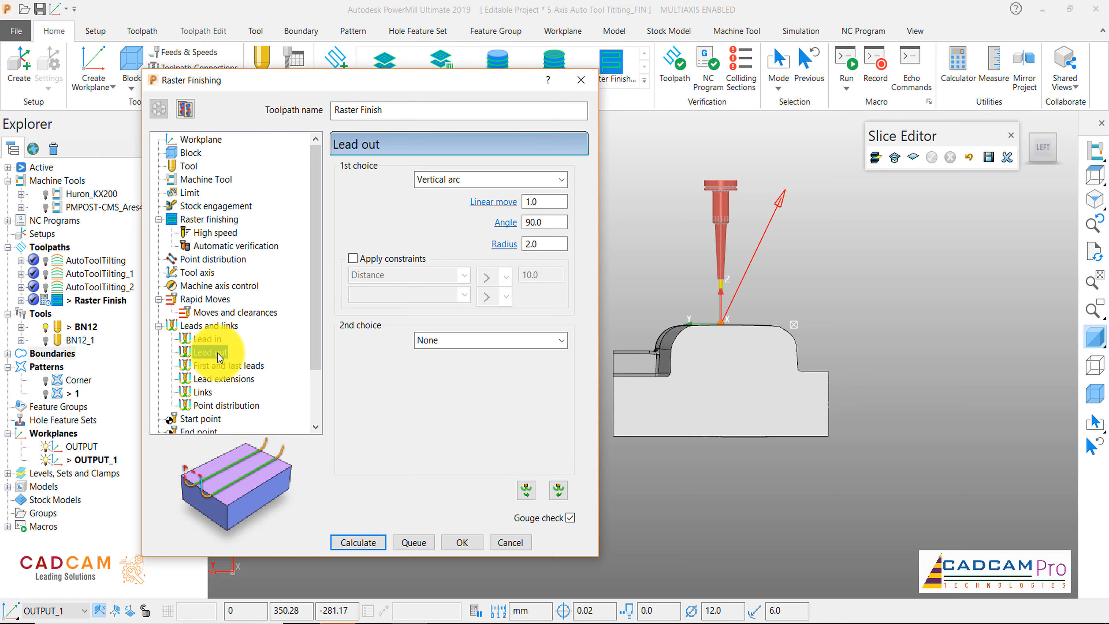
left_click(205, 394)
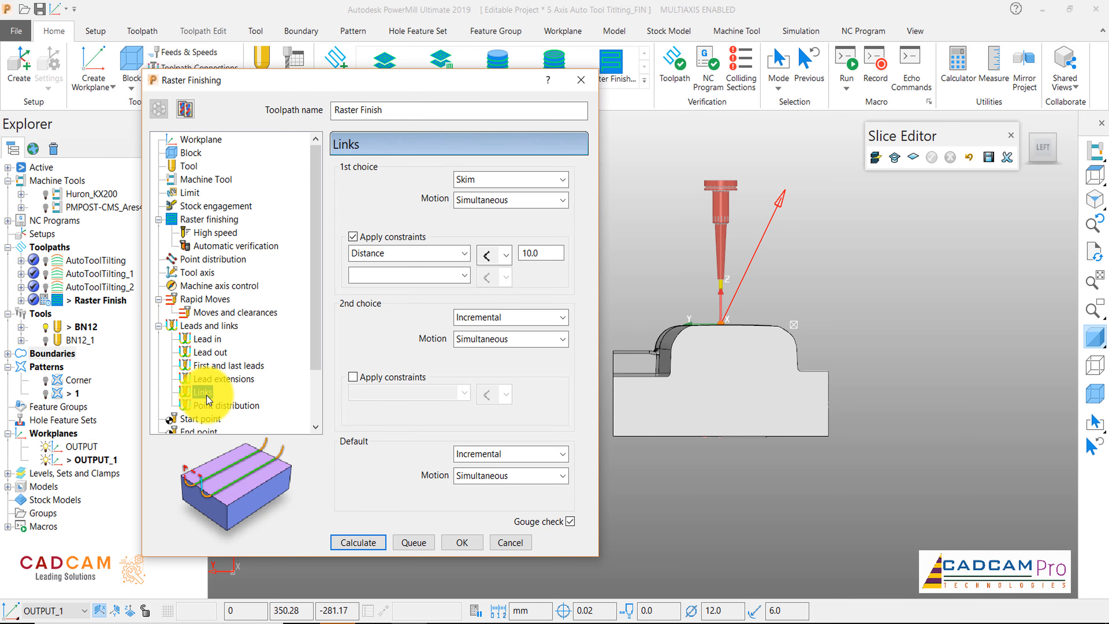
left_click_drag(317, 343, 311, 383)
left_click(209, 354)
left_click(213, 370)
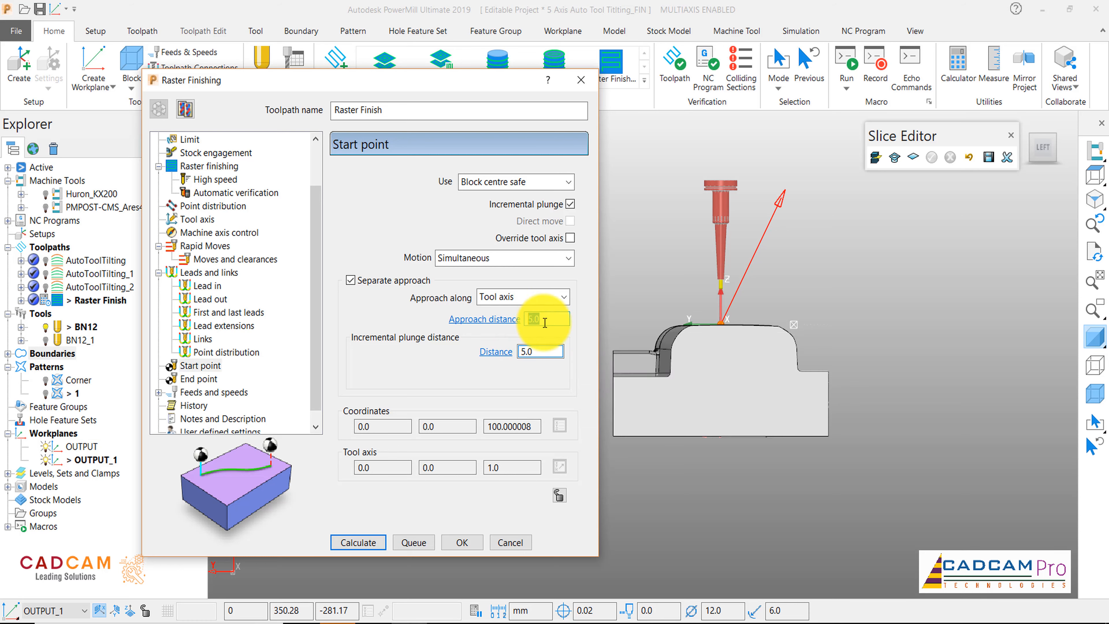
double_click(536, 352)
left_click(211, 379)
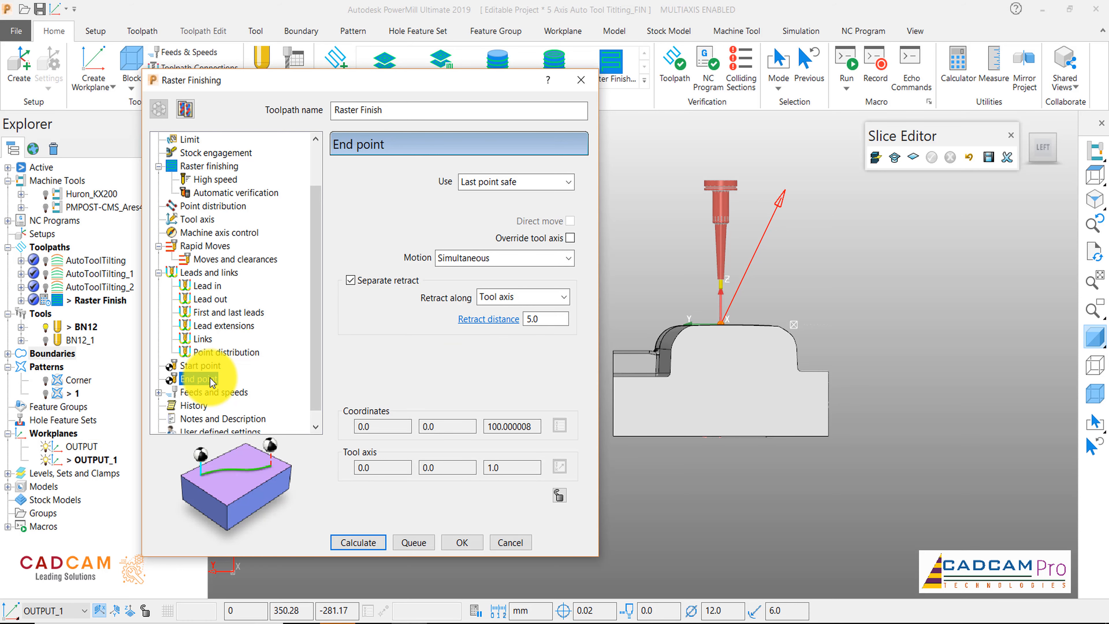
Set the toolpath's start point to First point safe
left_click(208, 367)
left_click(567, 182)
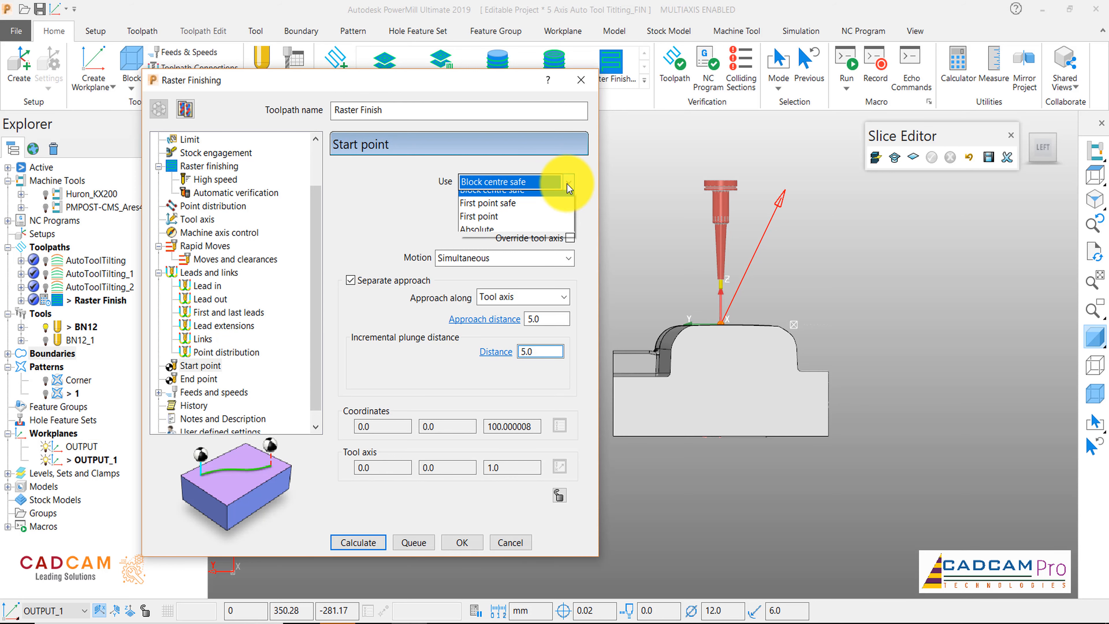
left_click(524, 203)
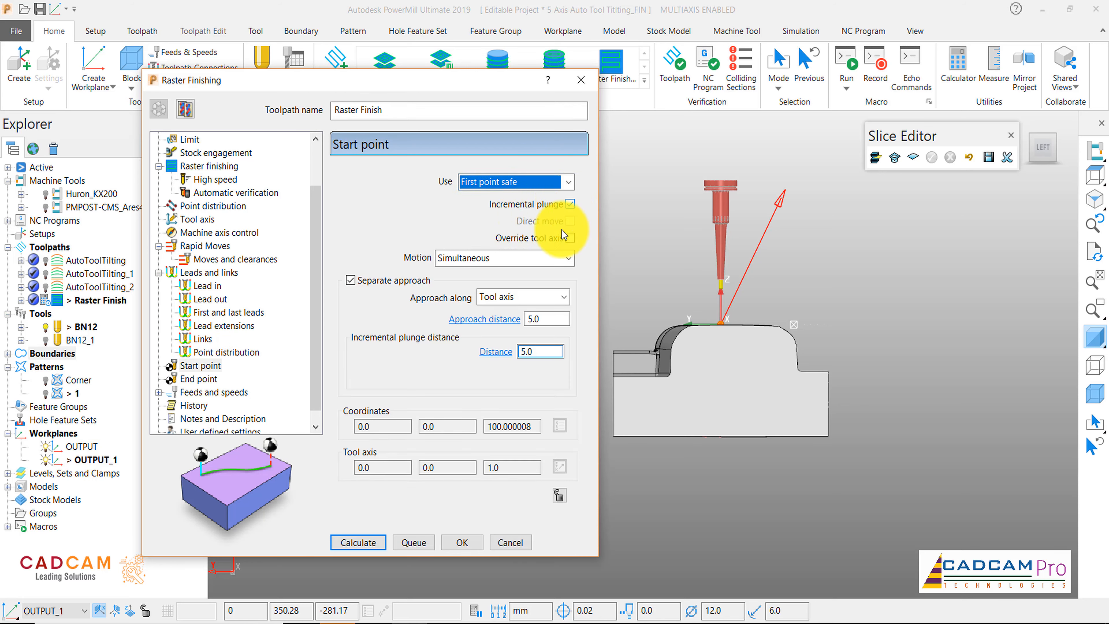
left_click(547, 319)
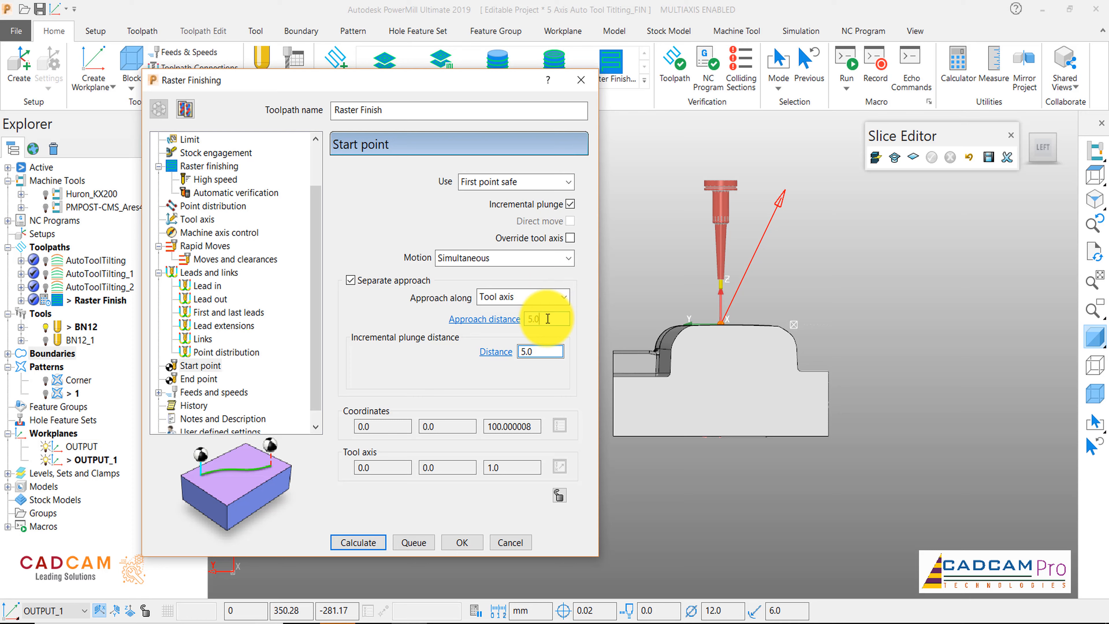
Check the end point, rapid move and machine axis control settings and calculate the raster finishing toolpath
left_click(204, 376)
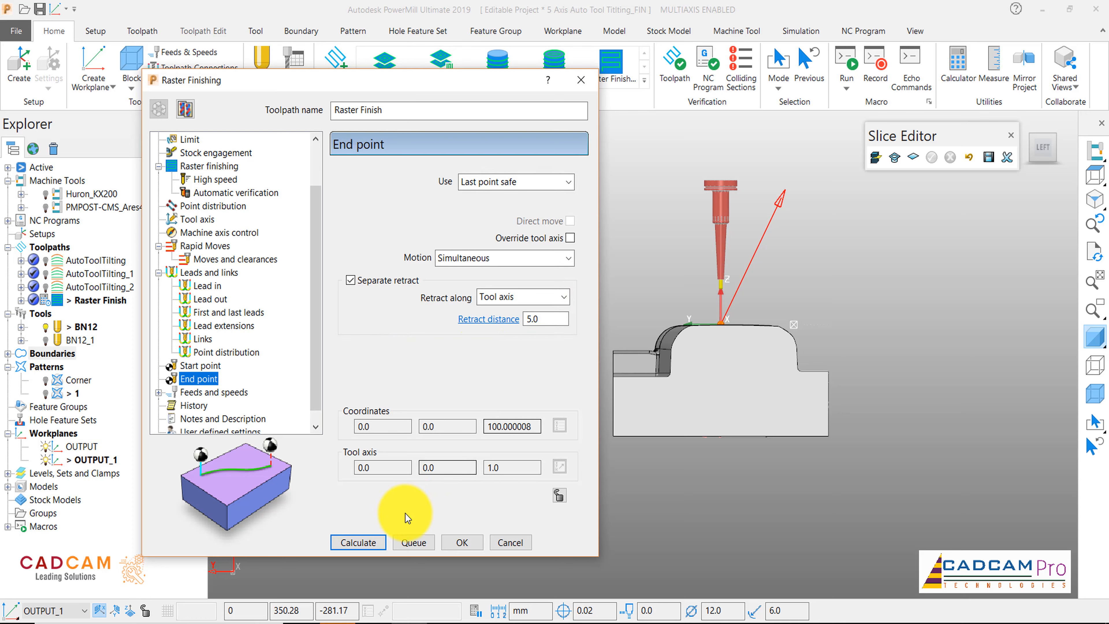
left_click(214, 245)
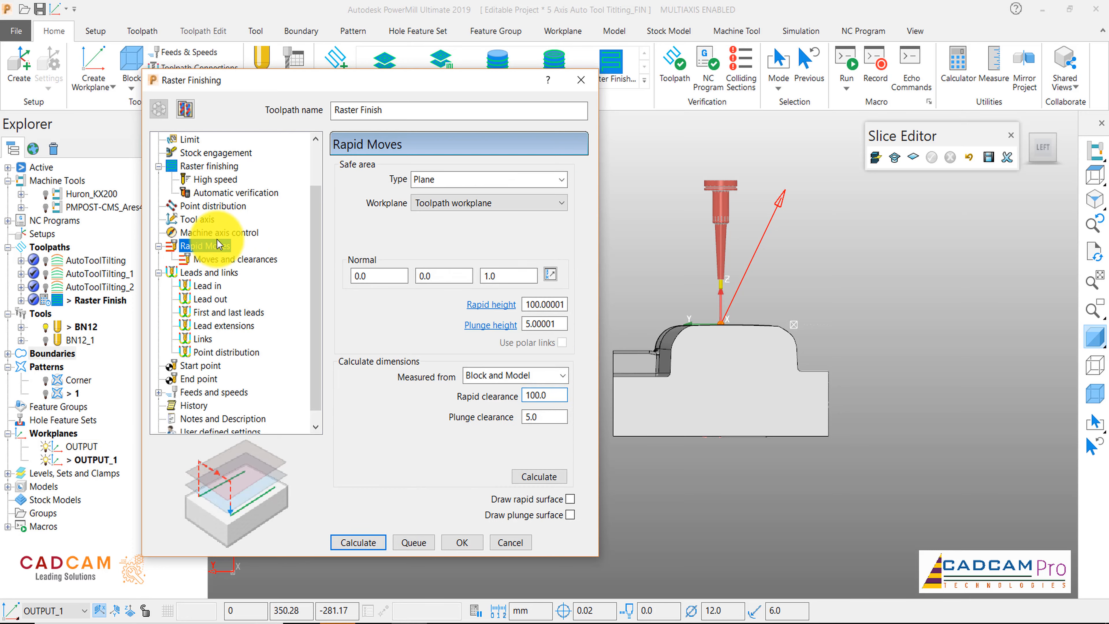
left_click(216, 232)
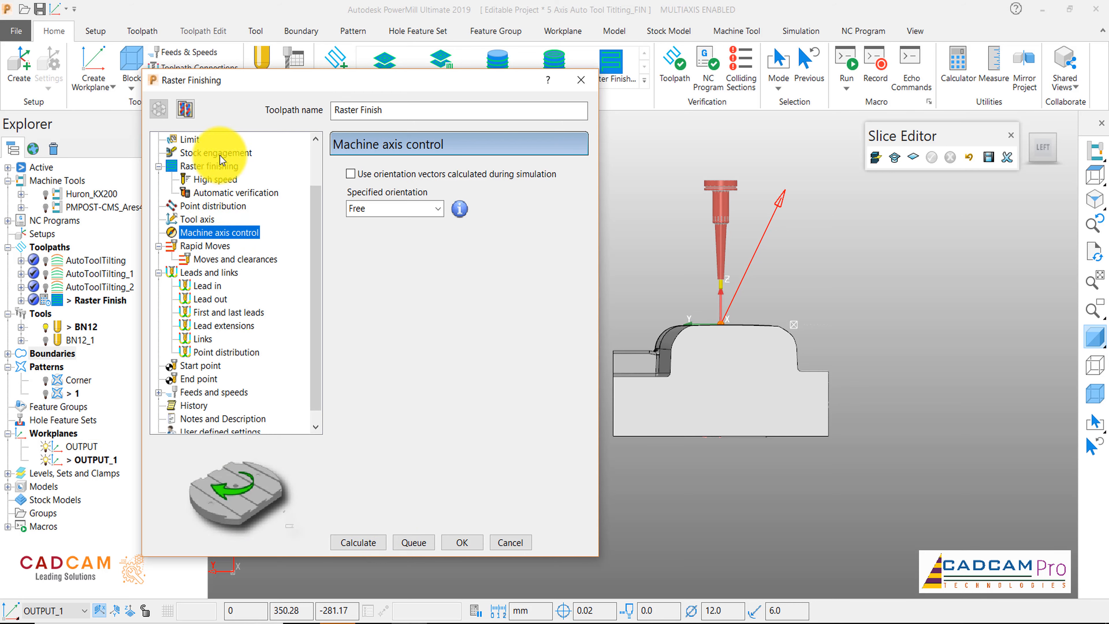
left_click(220, 167)
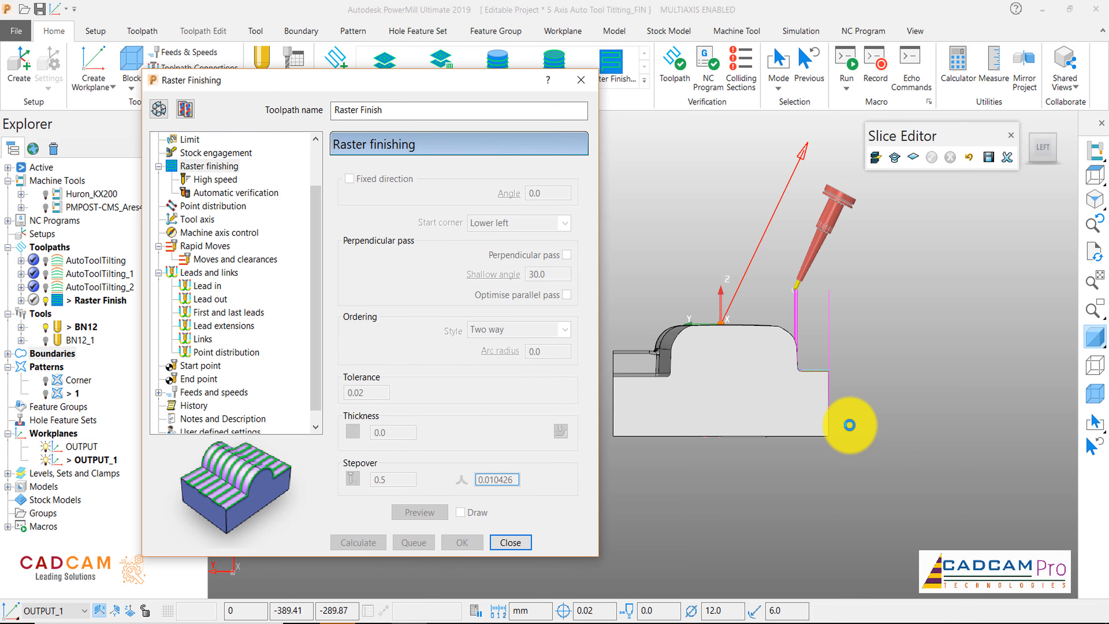
Examine the calculated raster passes, links and tool tilt along the die's lower ledge from several angles
scroll(819, 367, "up", 3)
middle_click_drag(818, 368, 607, 438)
scroll(740, 415, "down", 3)
scroll(842, 443, "up", 4)
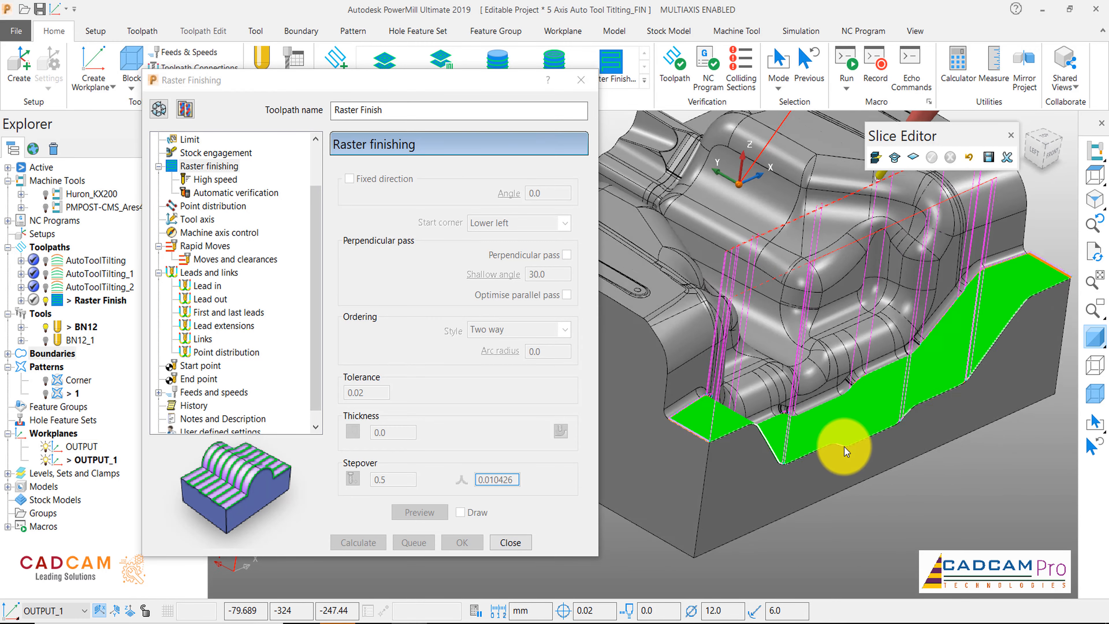
middle_click_drag(845, 446, 722, 479)
scroll(721, 479, "up", 2)
scroll(722, 479, "up", 8)
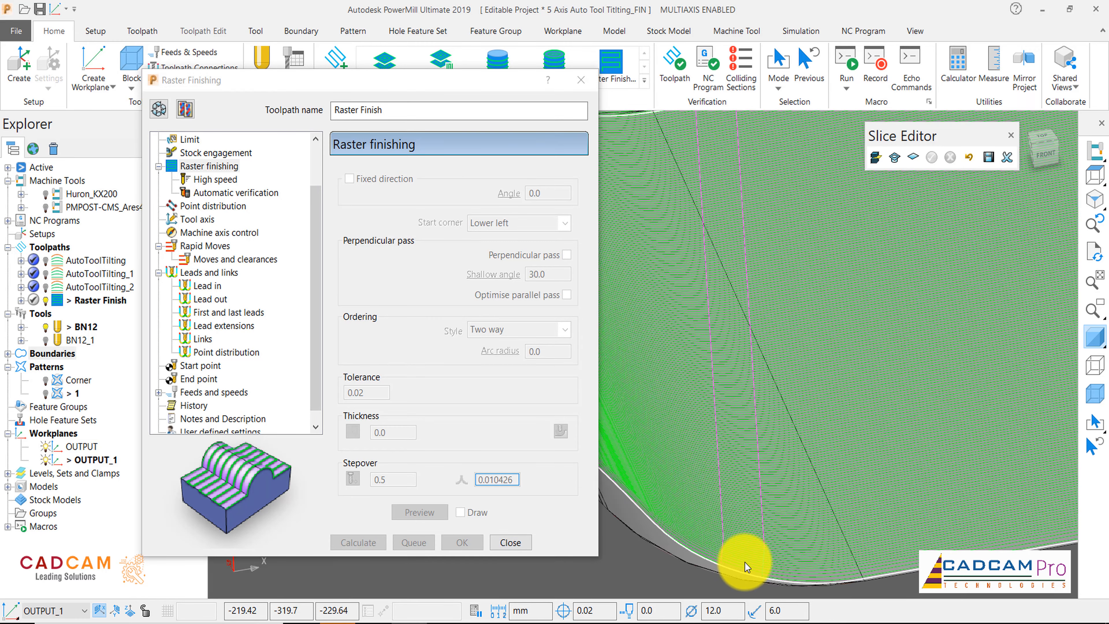
scroll(715, 516, "down", 4)
scroll(717, 490, "down", 6)
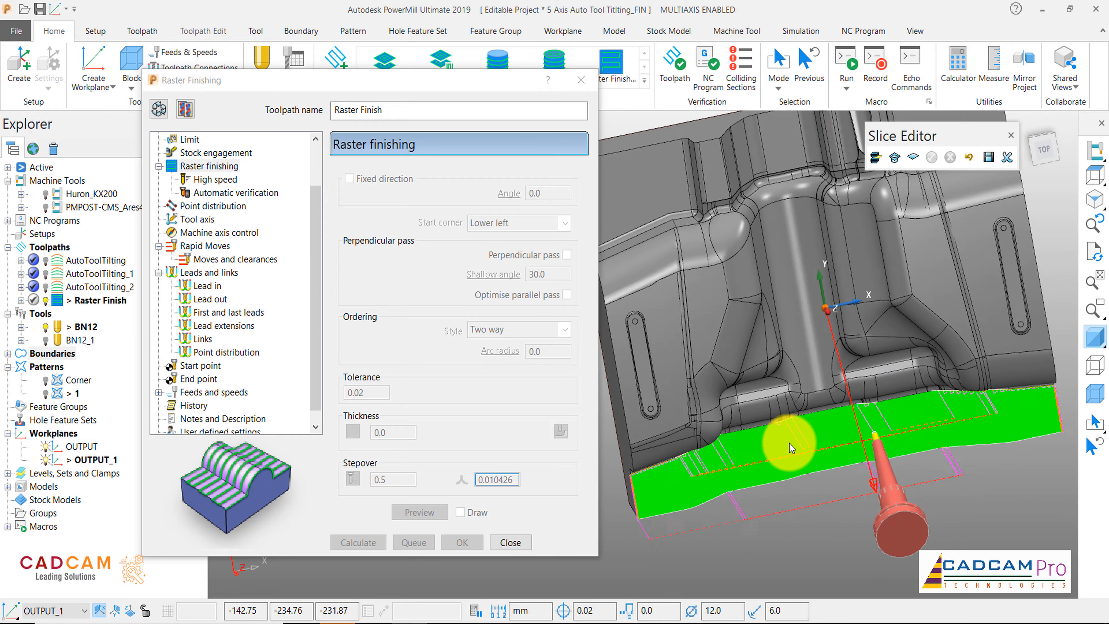
middle_click_drag(790, 443, 789, 443)
scroll(693, 482, "up", 5)
middle_click_drag(694, 482, 742, 419)
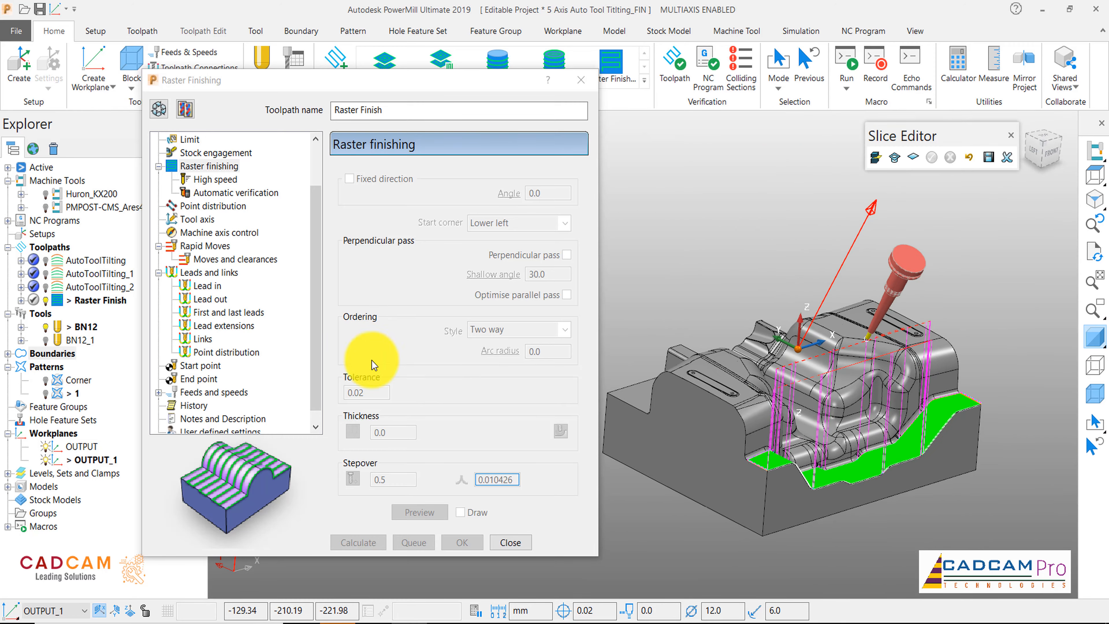
Close the raster finishing settings of the calculated toolpath
left_click(478, 474)
left_click(512, 538)
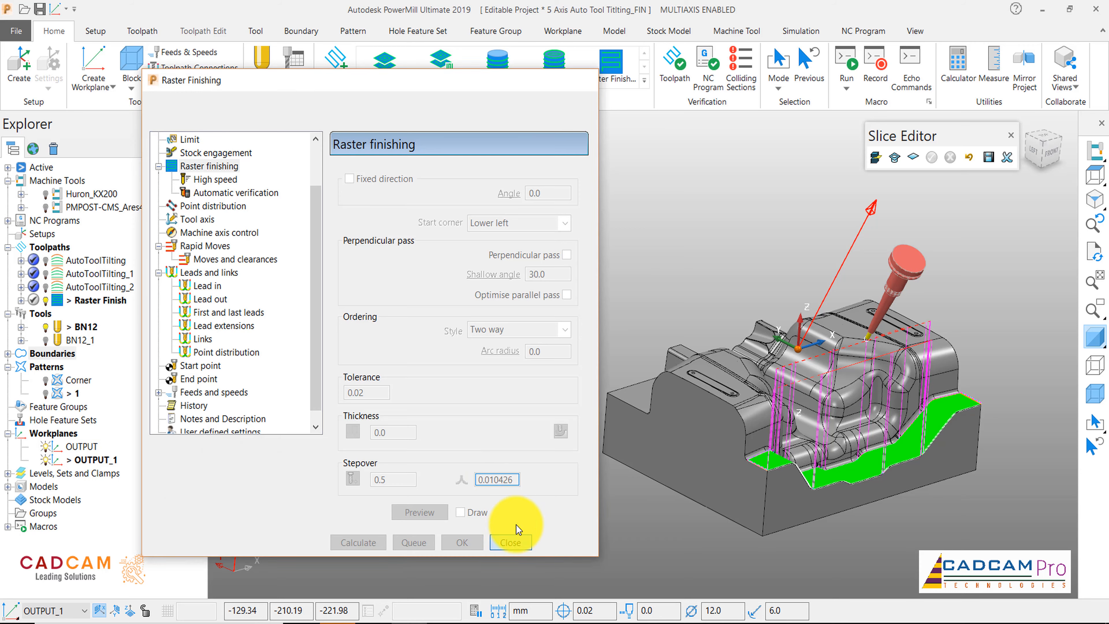
middle_click_drag(514, 344, 479, 222)
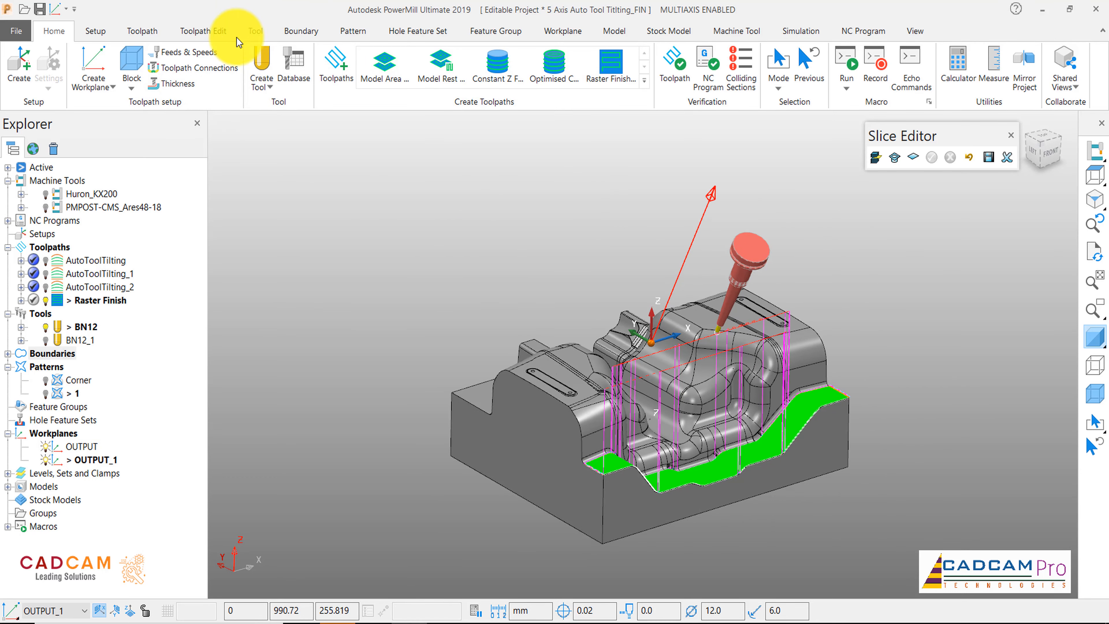
Change the second-choice link in the toolpath connections to Skim and apply the links to the raster toolpath
left_click(170, 70)
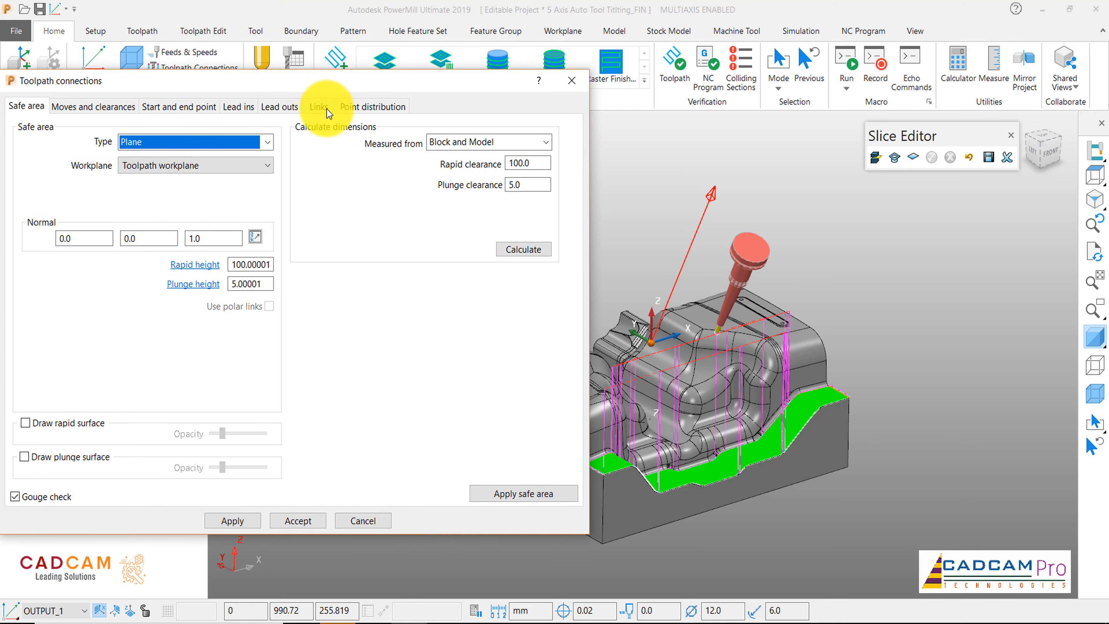
left_click(327, 109)
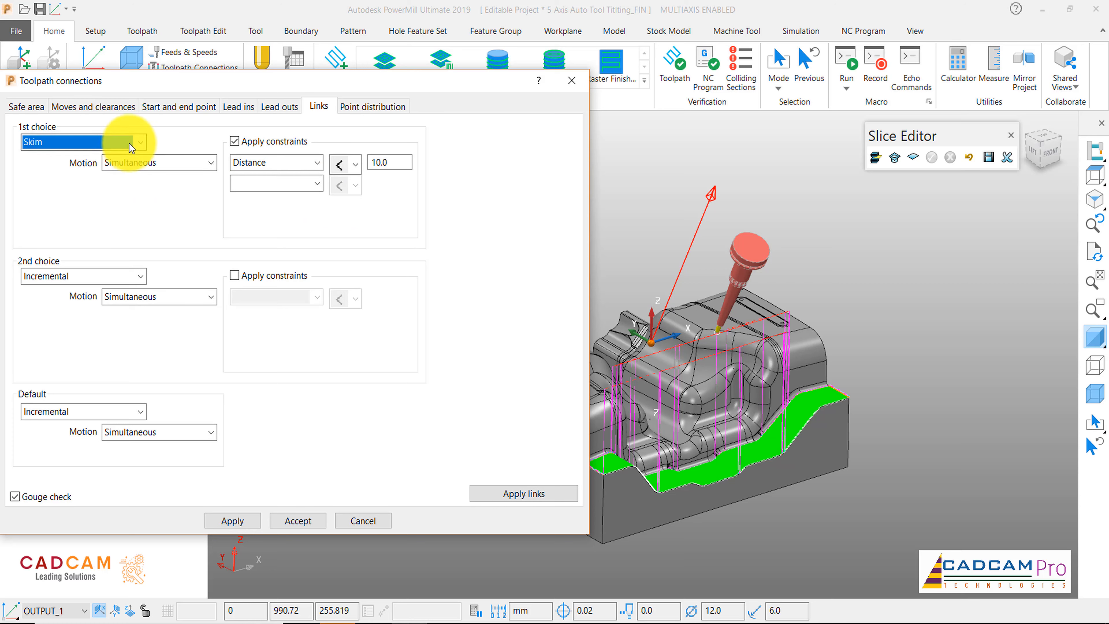
left_click(98, 279)
left_click(87, 317)
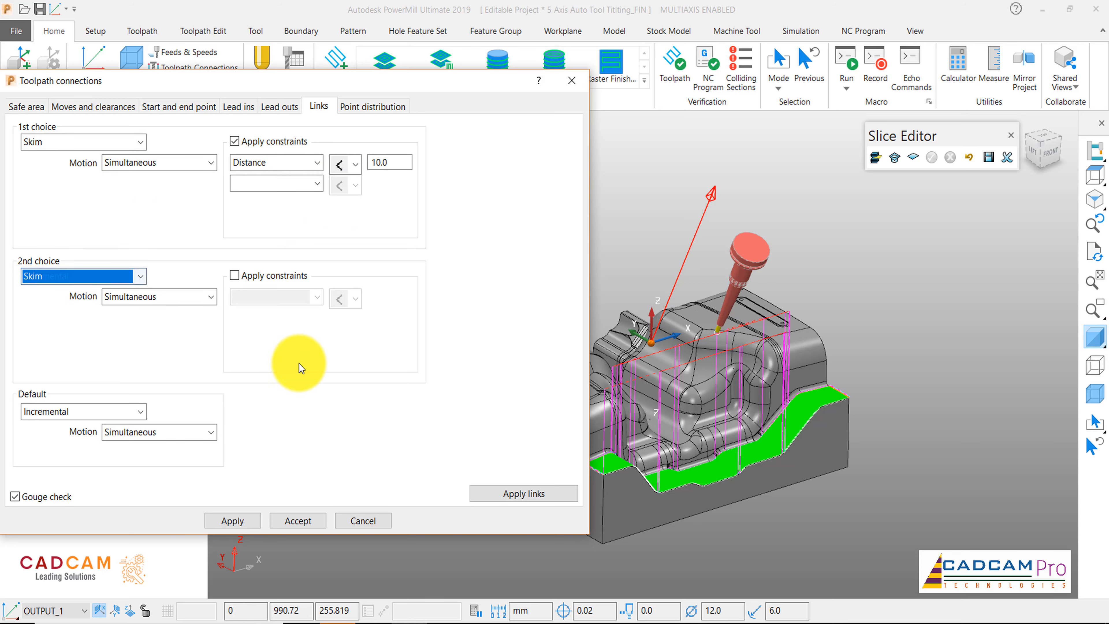
left_click(512, 491)
scroll(738, 466, "up", 5)
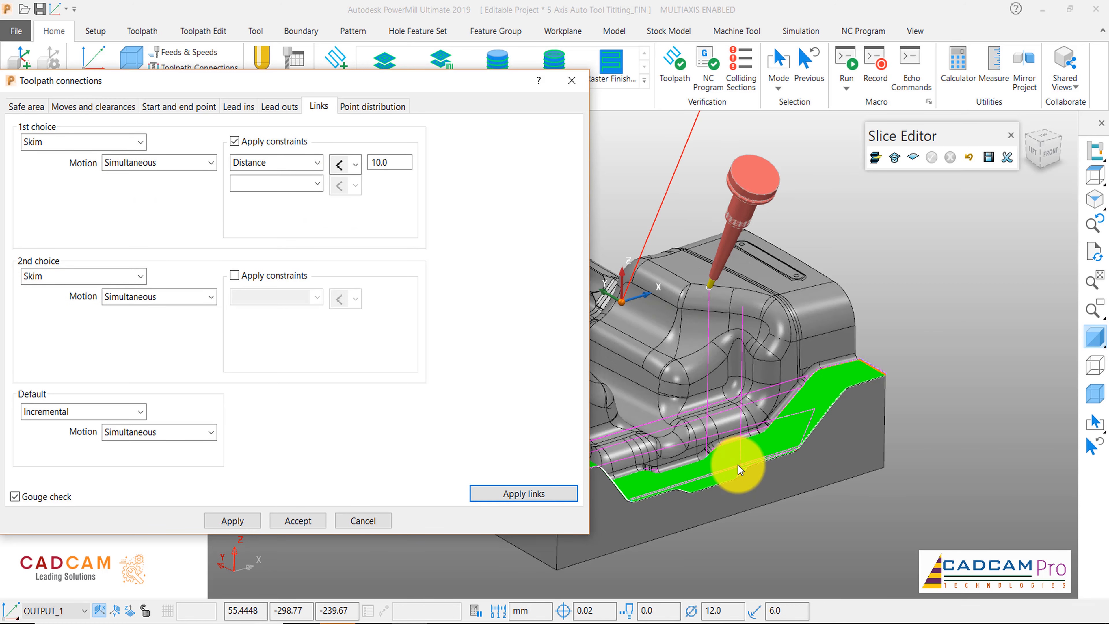
middle_click_drag(830, 363, 913, 327)
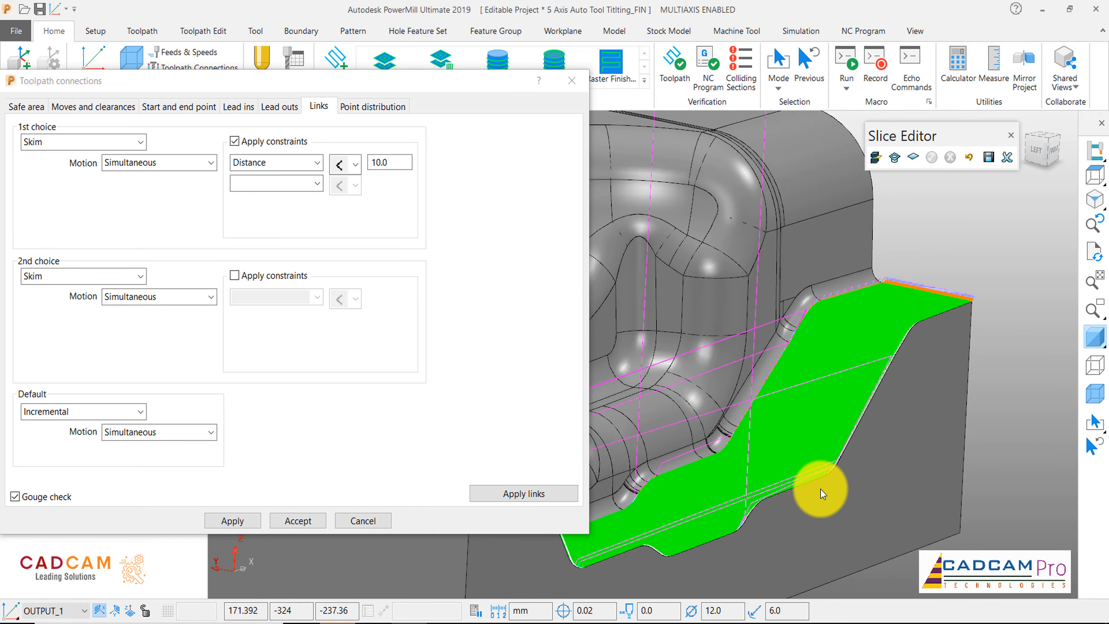
Change the first-choice link in the toolpath connections to Incremental and apply the links to the raster toolpath
scroll(821, 491, "up", 3)
scroll(857, 387, "down", 6)
scroll(853, 387, "up", 10)
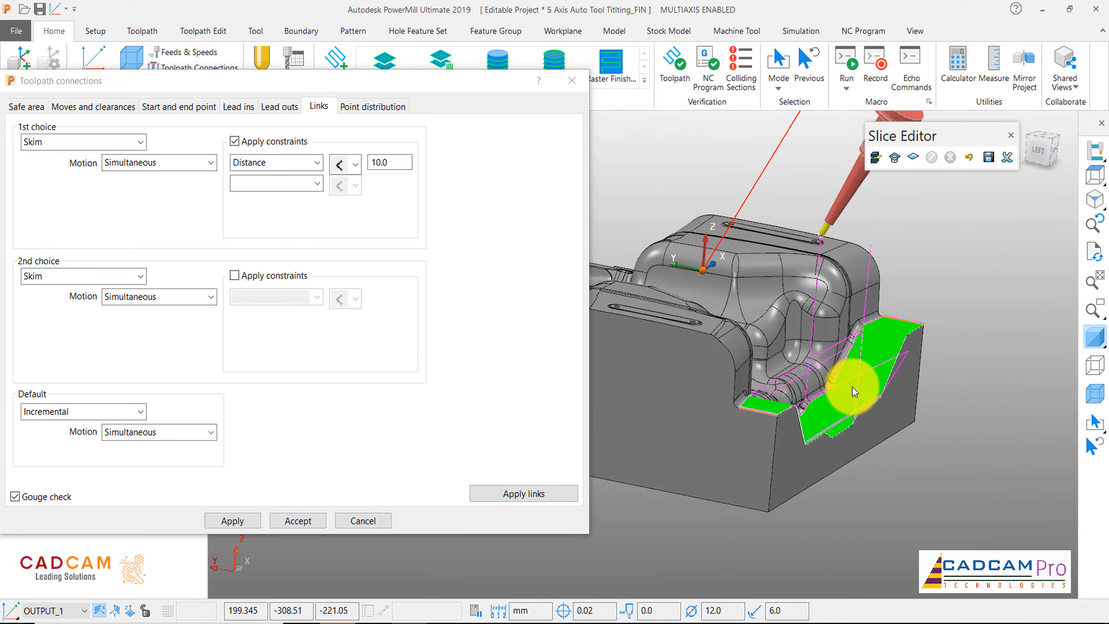
scroll(849, 454, "down", 8)
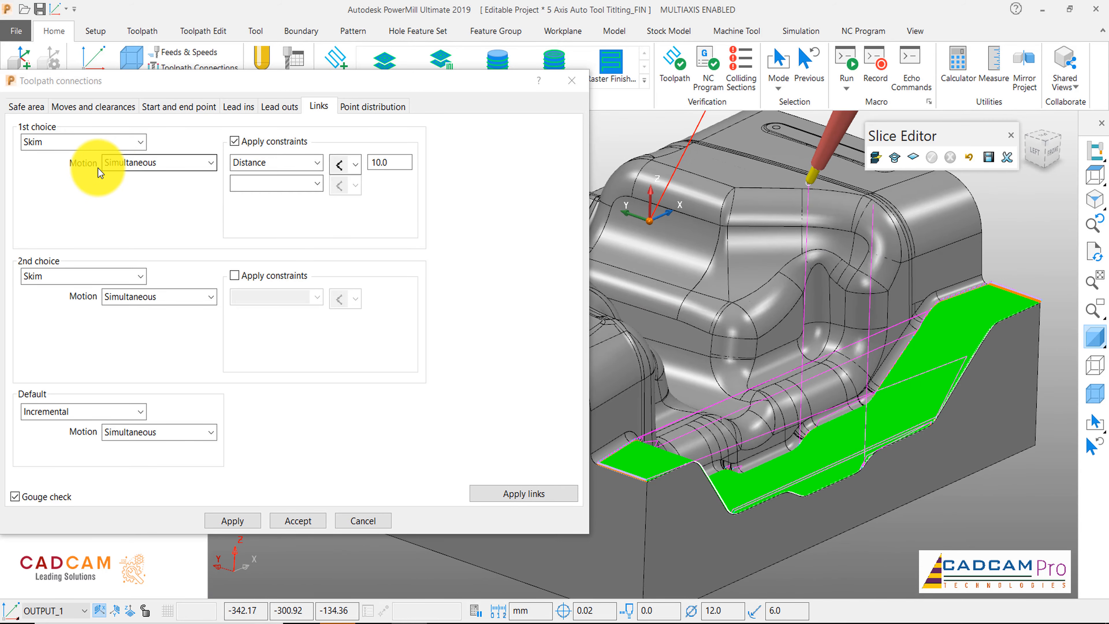
left_click(80, 146)
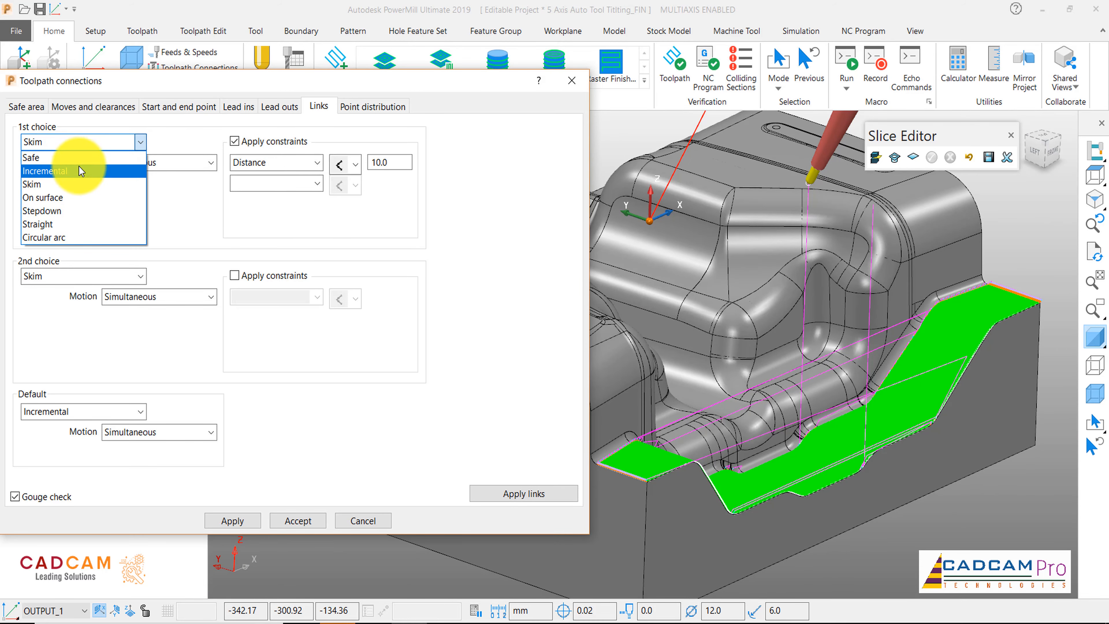
left_click(79, 166)
left_click(544, 496)
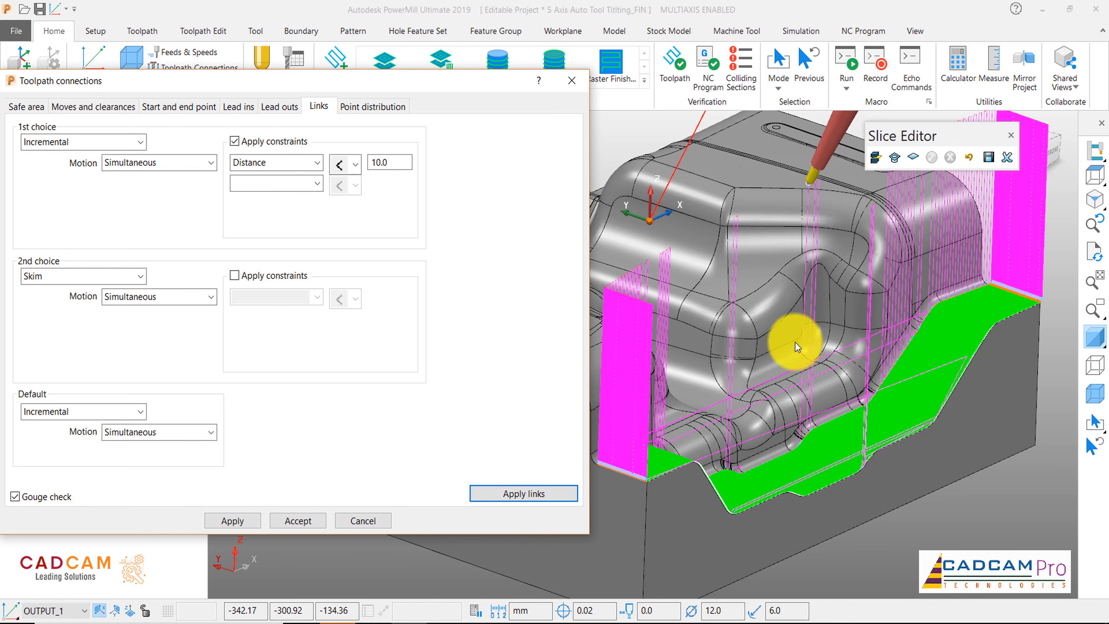
scroll(796, 343, "down", 5)
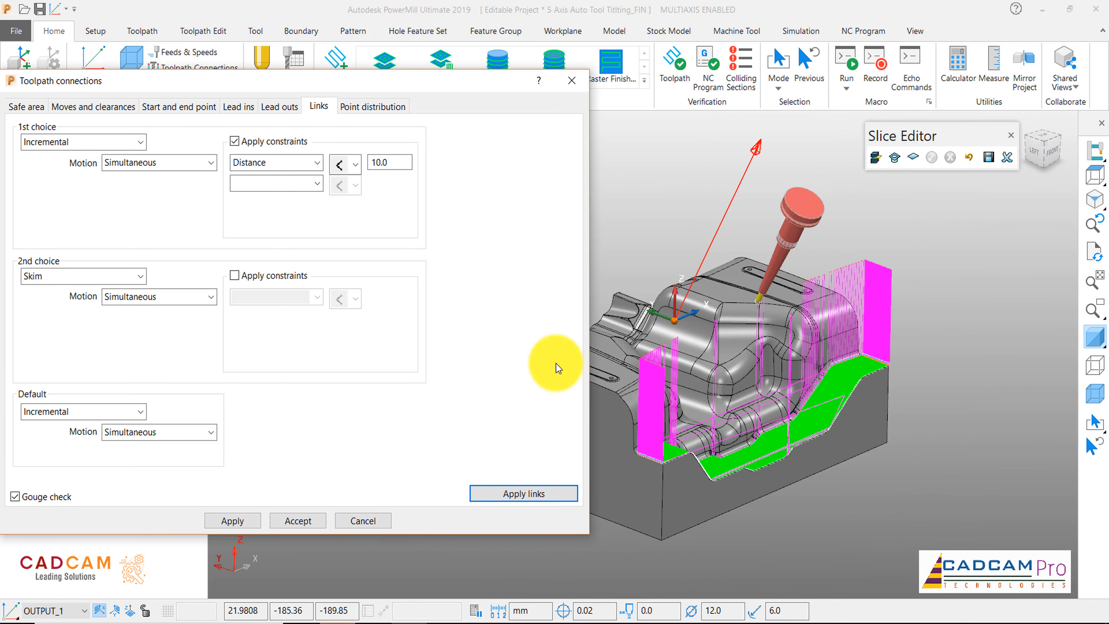
Set the first-choice link to Straight and apply the links to the raster toolpath
left_click(75, 147)
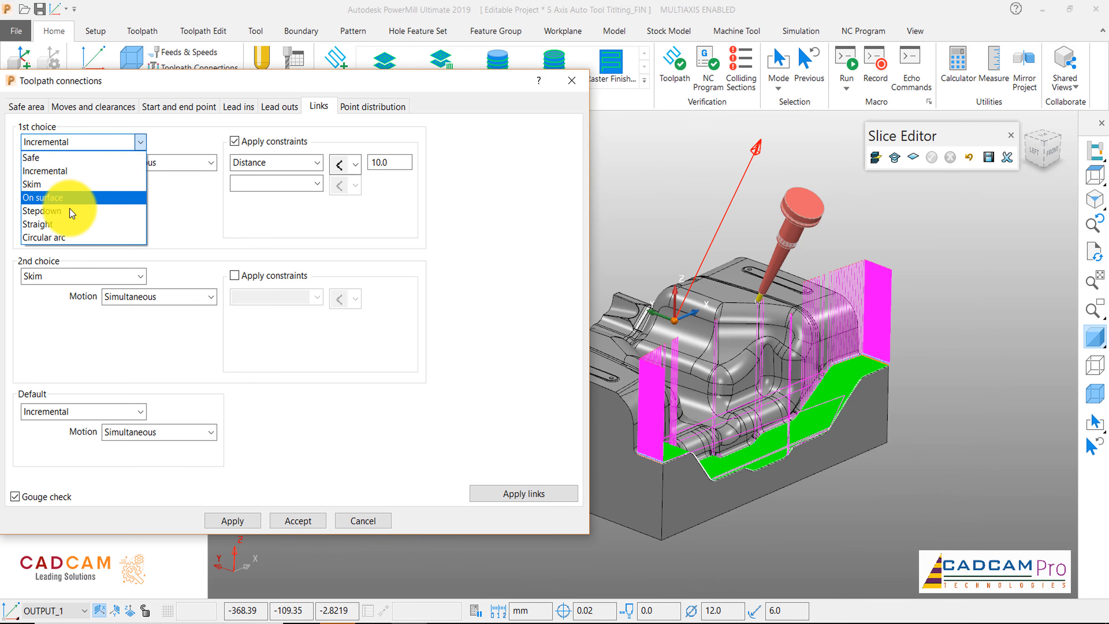
left_click(69, 220)
left_click(550, 492)
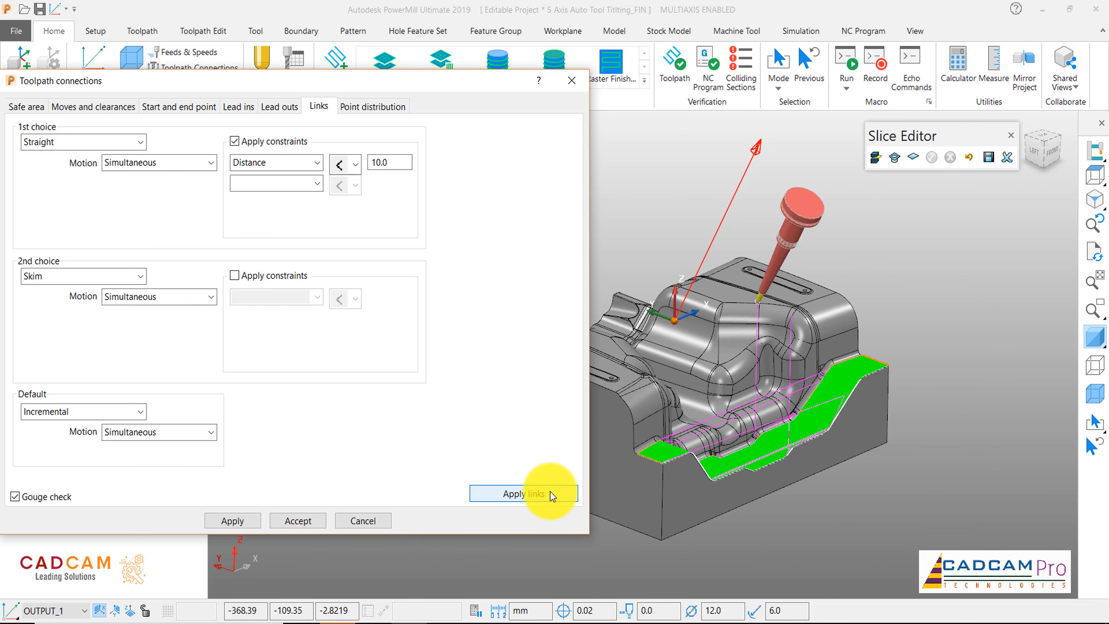
Try Straight as the second-choice link as well and apply the links
left_click(50, 276)
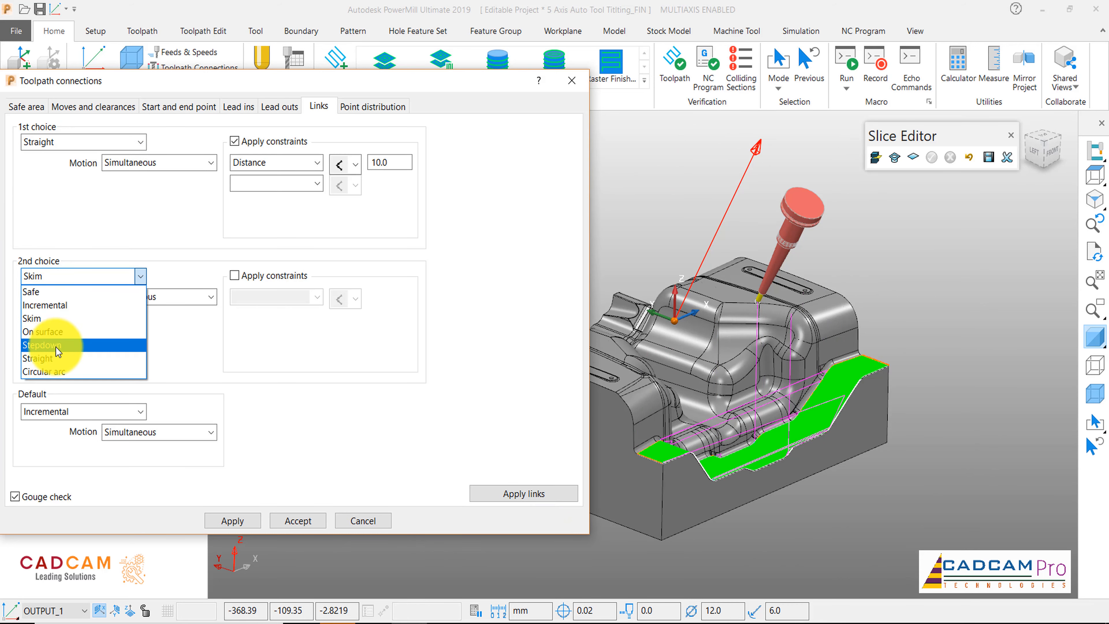
left_click(57, 359)
left_click(572, 494)
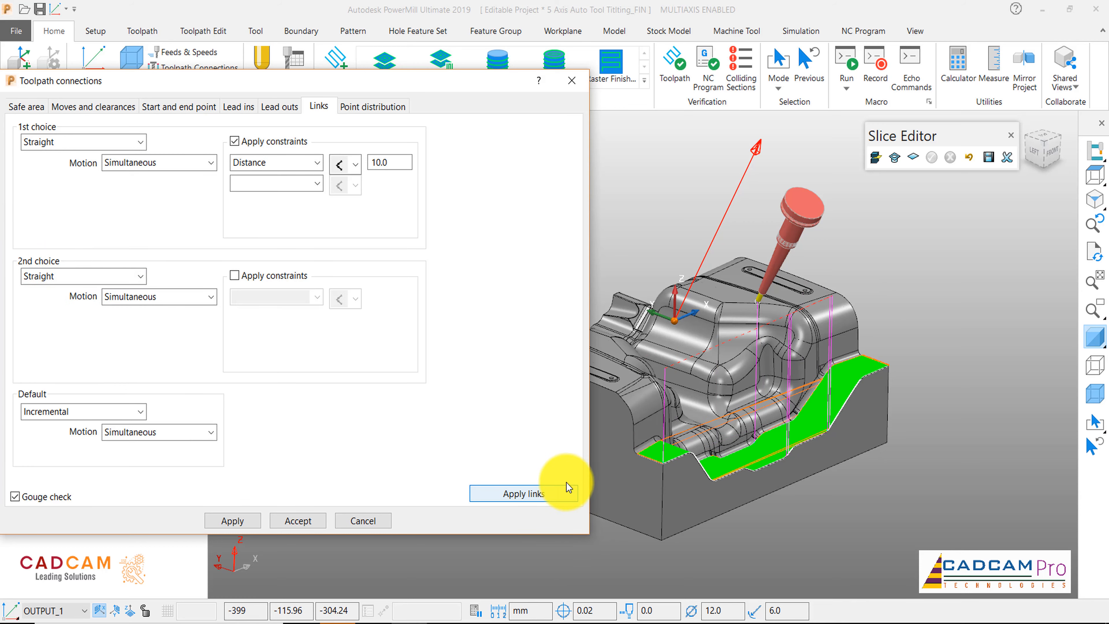
Examine the straight link moves between the raster passes along the lower ledge and at its corners
scroll(668, 446, "up", 10)
scroll(681, 502, "up", 5)
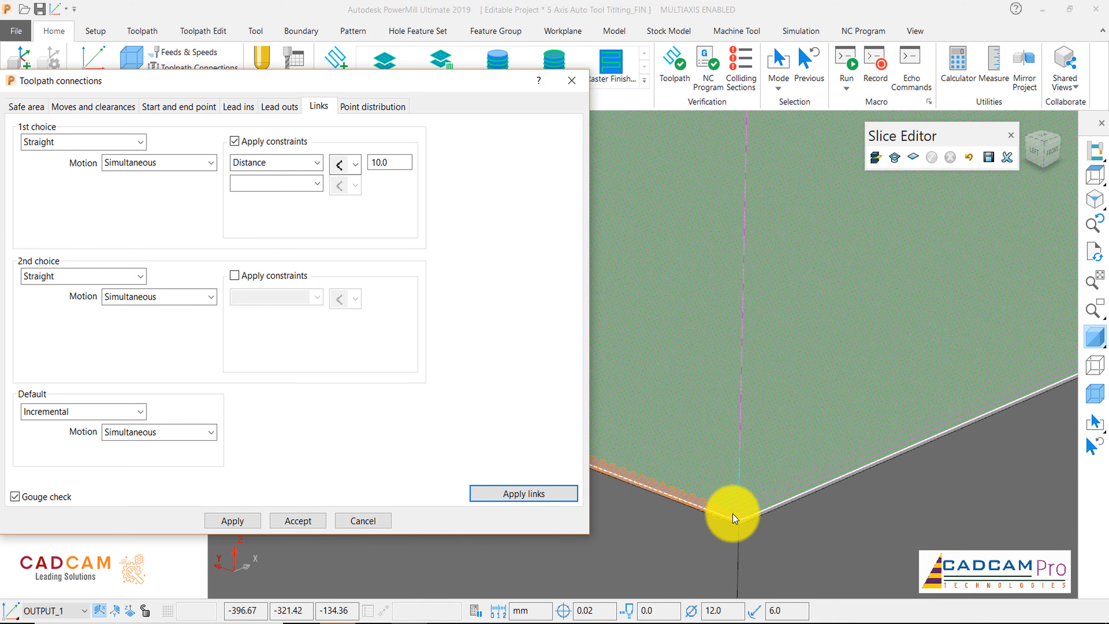
scroll(703, 483, "down", 12)
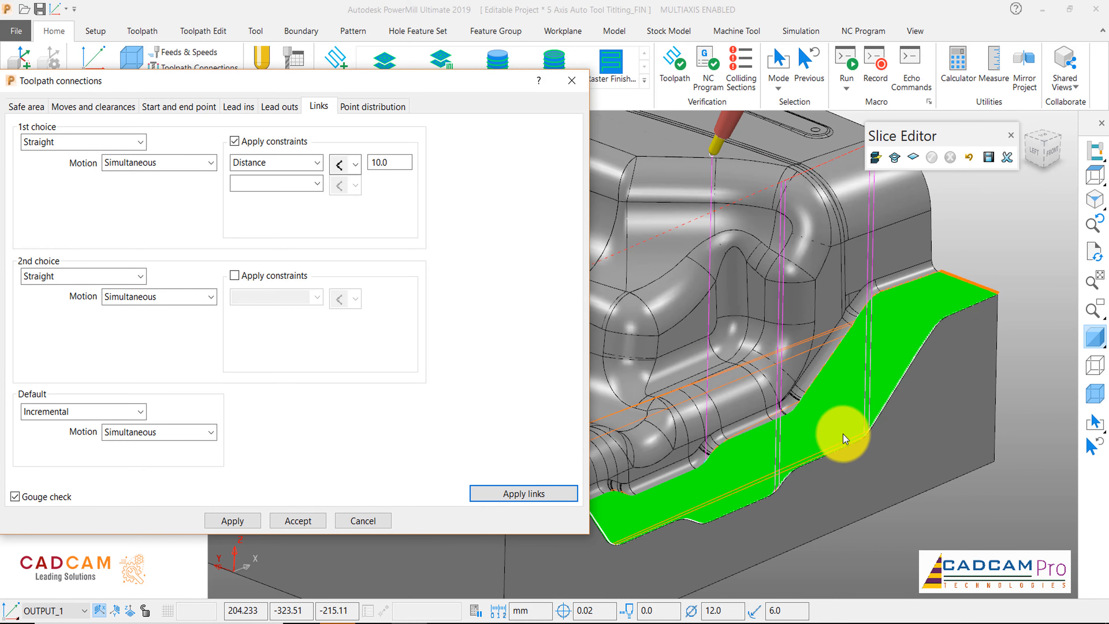
scroll(818, 468, "up", 6)
scroll(912, 404, "down", 10)
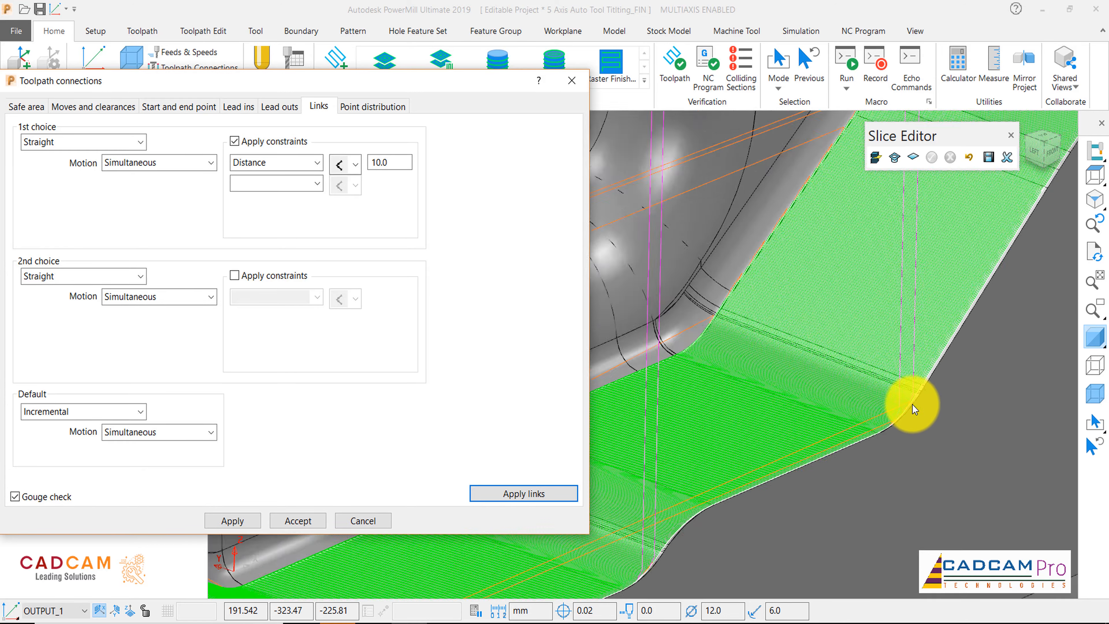
middle_click_drag(895, 402, 873, 424)
scroll(871, 430, "up", 4)
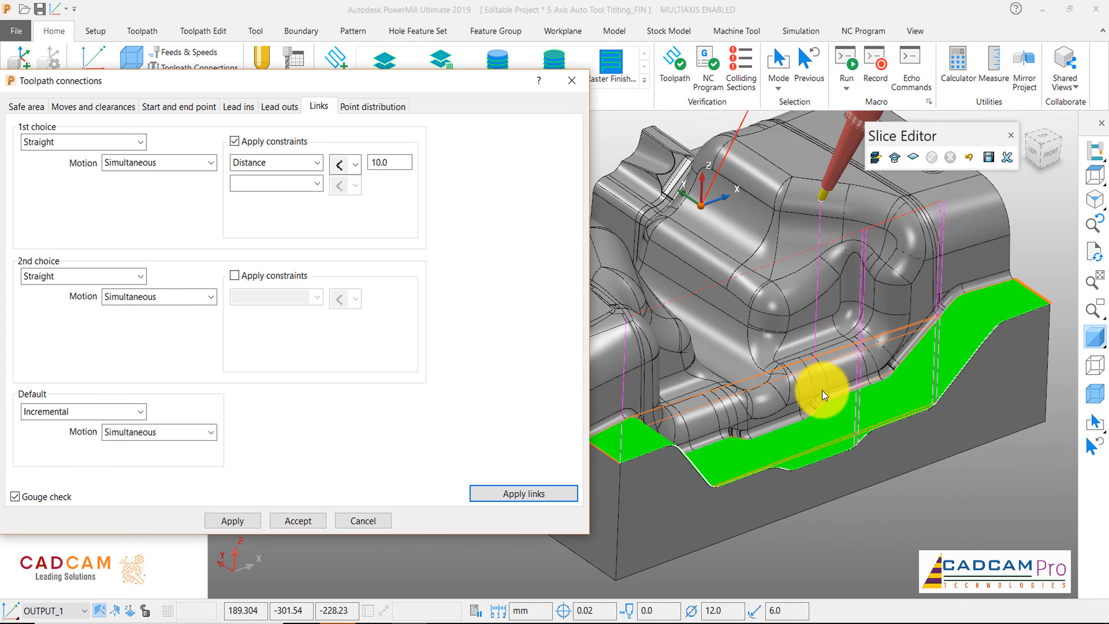
middle_click_drag(822, 391, 723, 445)
scroll(694, 399, "up", 5)
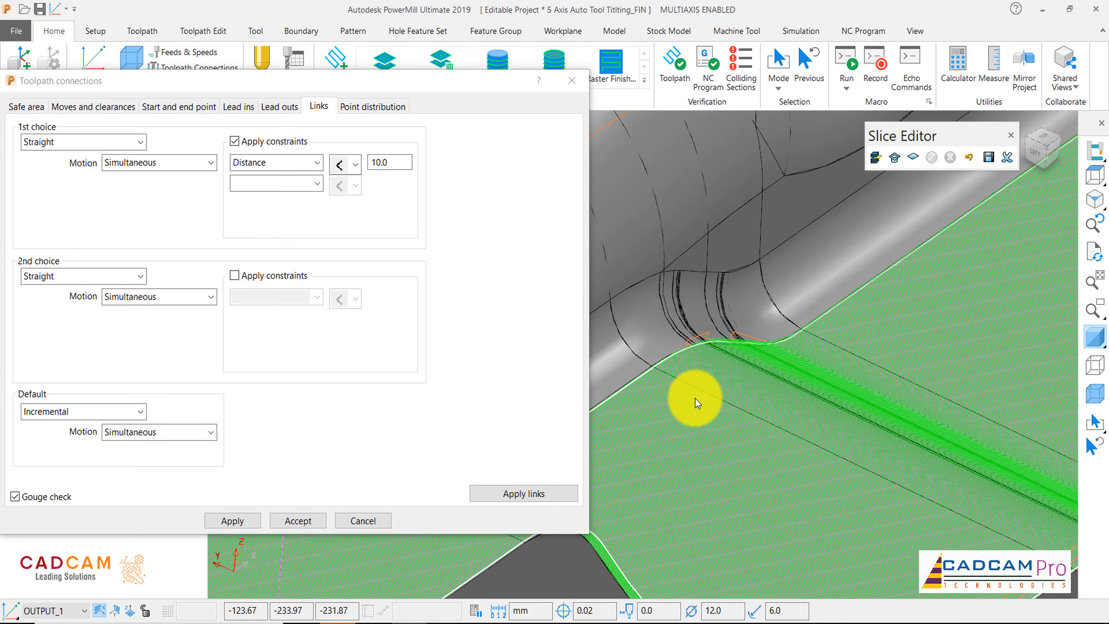
mouse_move(718, 394)
middle_mouse_down()
mouse_move(730, 419)
mouse_move(703, 497)
mouse_move(729, 409)
middle_mouse_up()
scroll(742, 406, "down", 6)
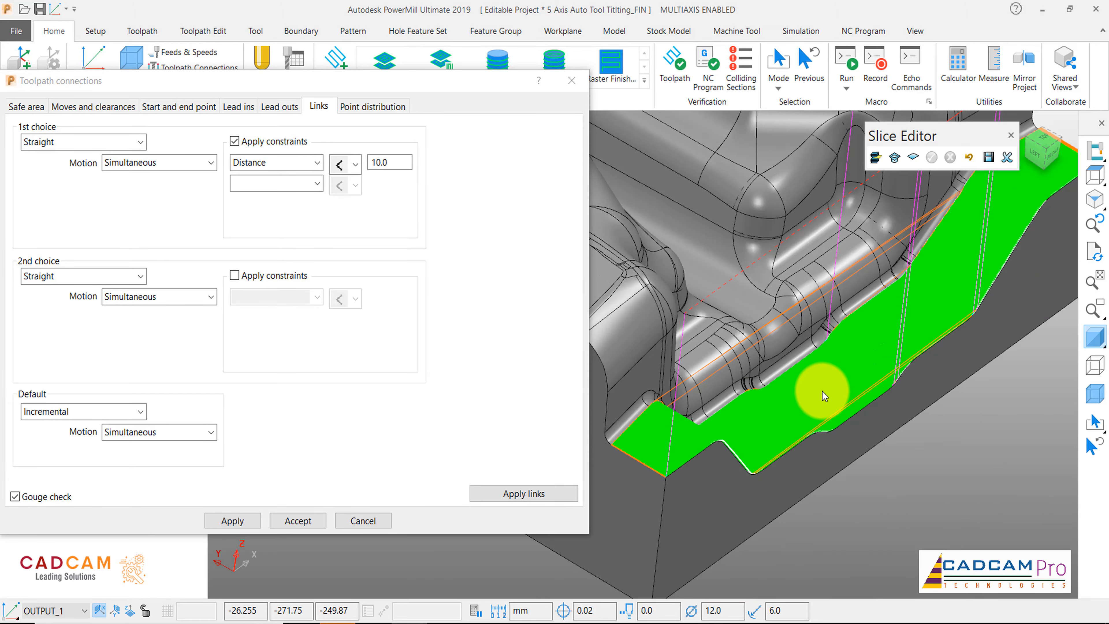
middle_click_drag(826, 342, 833, 337)
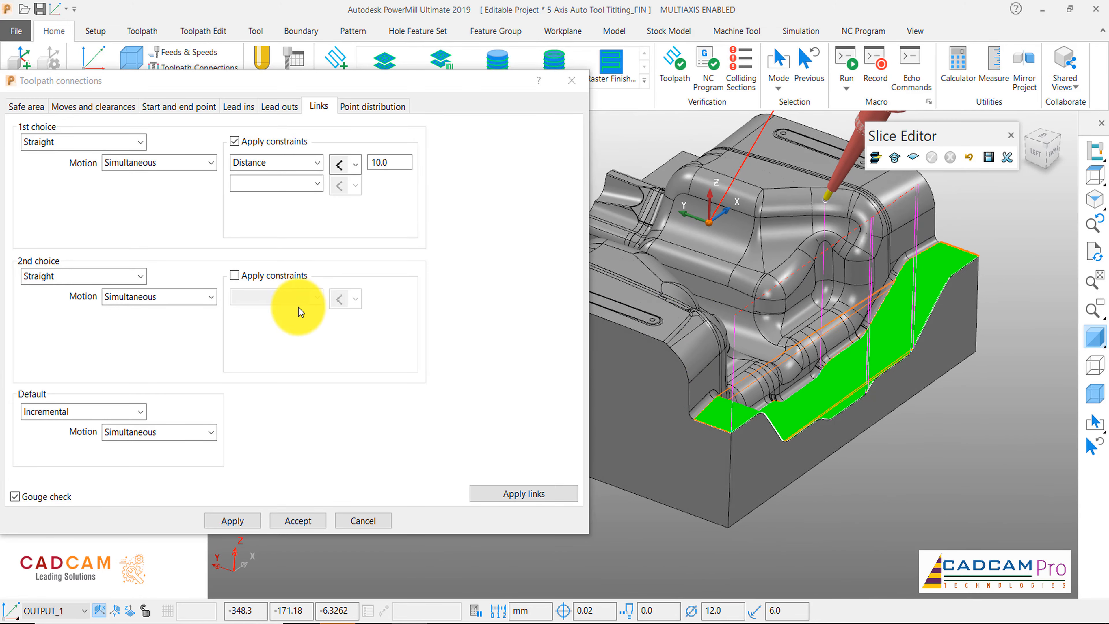
Set the second-choice link to Incremental and apply the links to the raster toolpath
left_click(81, 276)
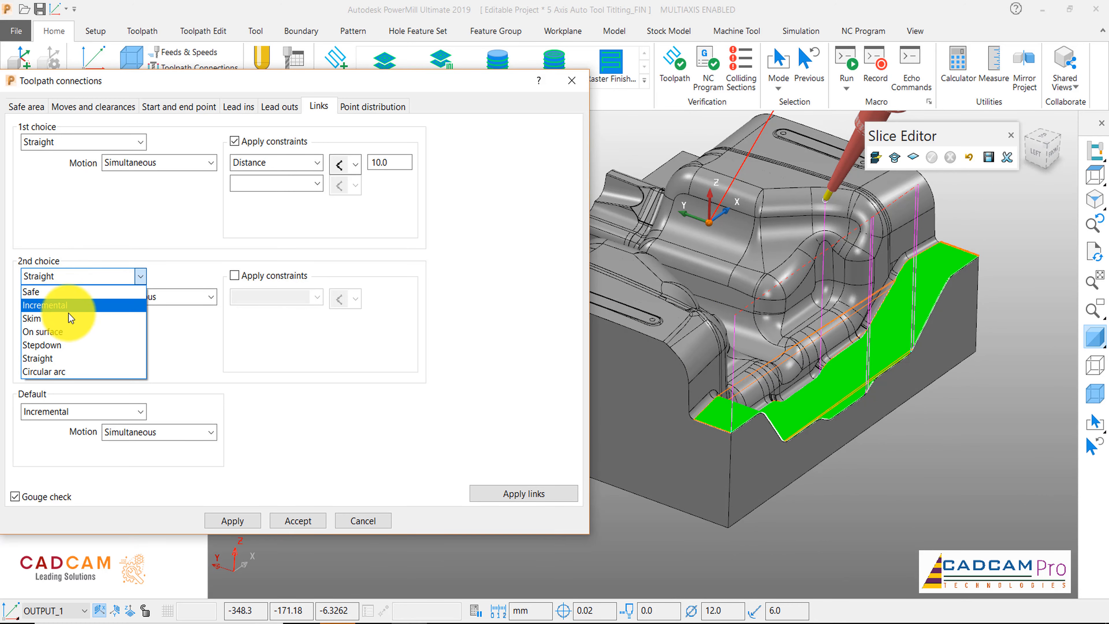
left_click(65, 305)
left_click(556, 499)
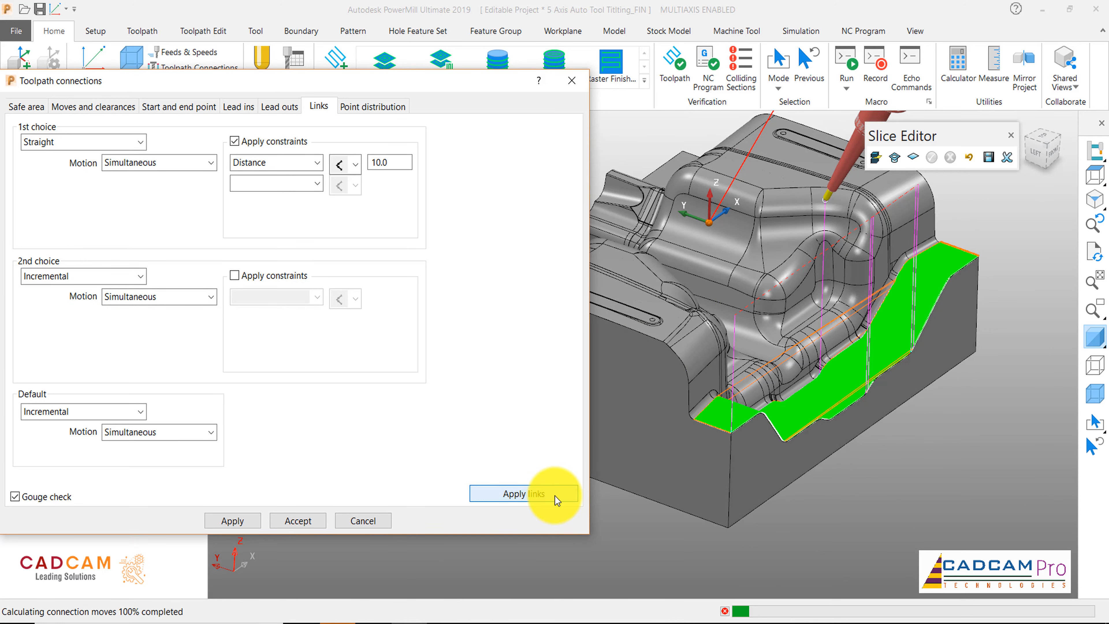
Check the incremental retracts between the ledge areas and accept the toolpath connection settings
scroll(809, 409, "up", 3)
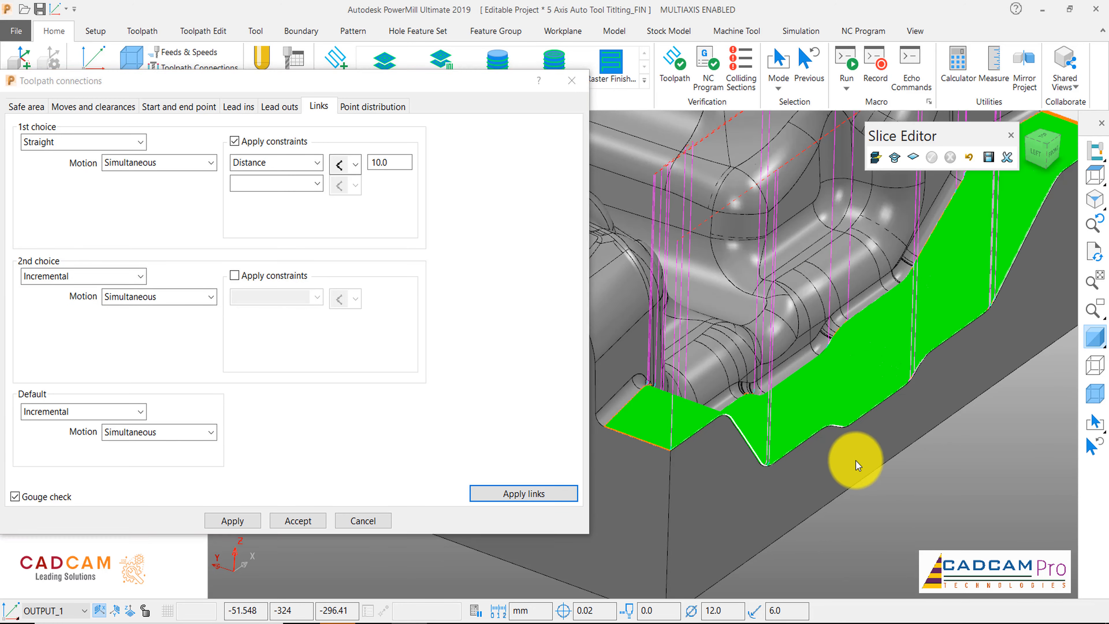
middle_click_drag(857, 462, 666, 444)
scroll(647, 384, "up", 2)
scroll(641, 385, "up", 6)
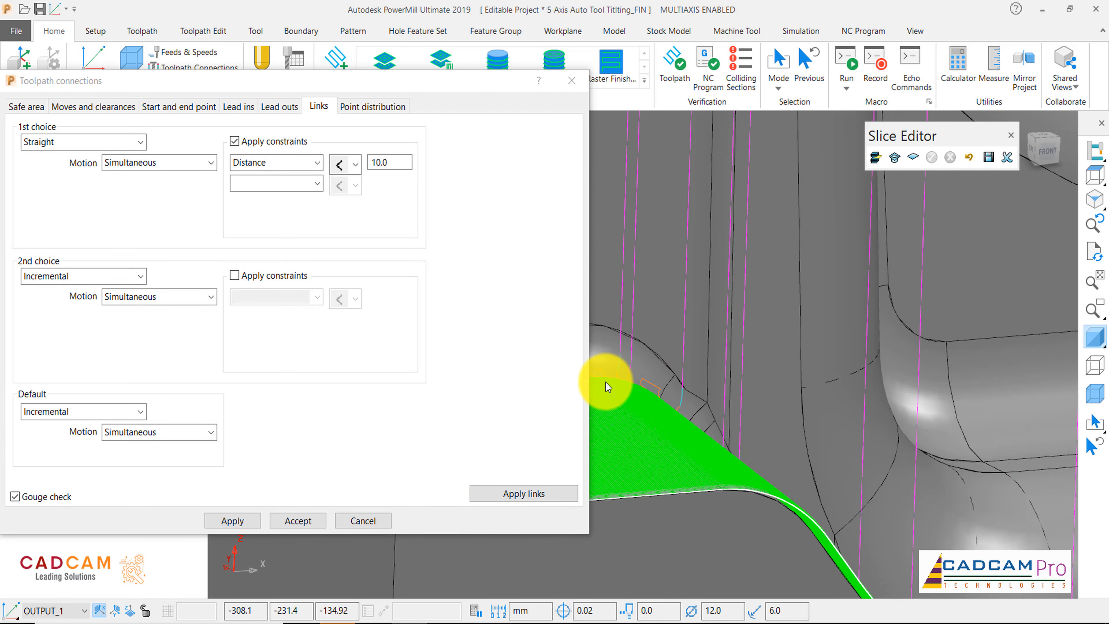
scroll(677, 391, "down", 8)
scroll(675, 389, "down", 2)
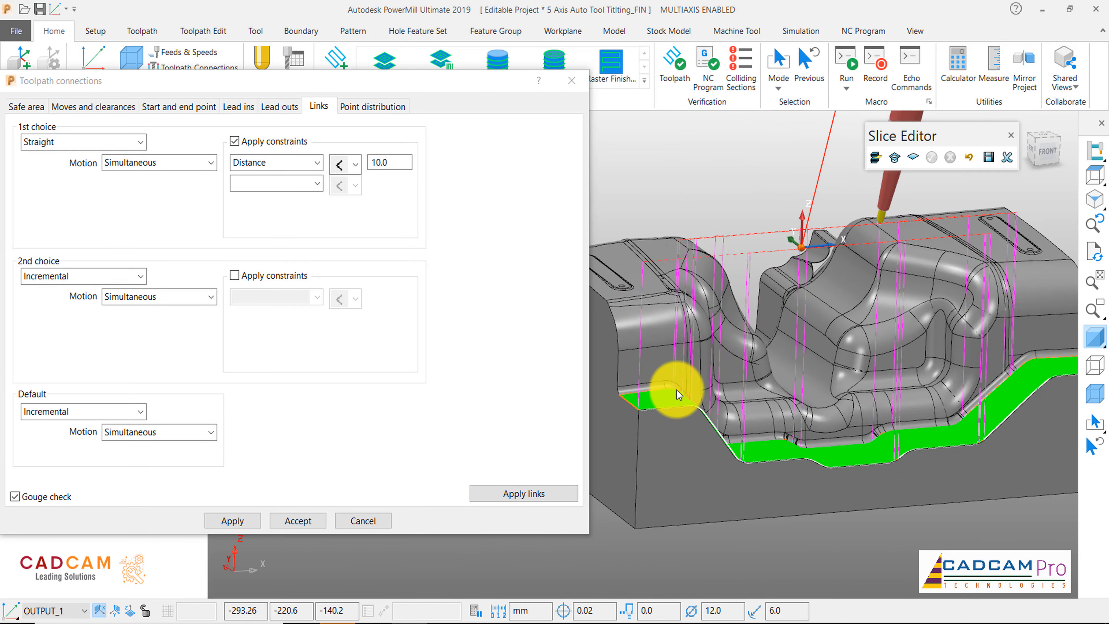
middle_click_drag(675, 390, 781, 422)
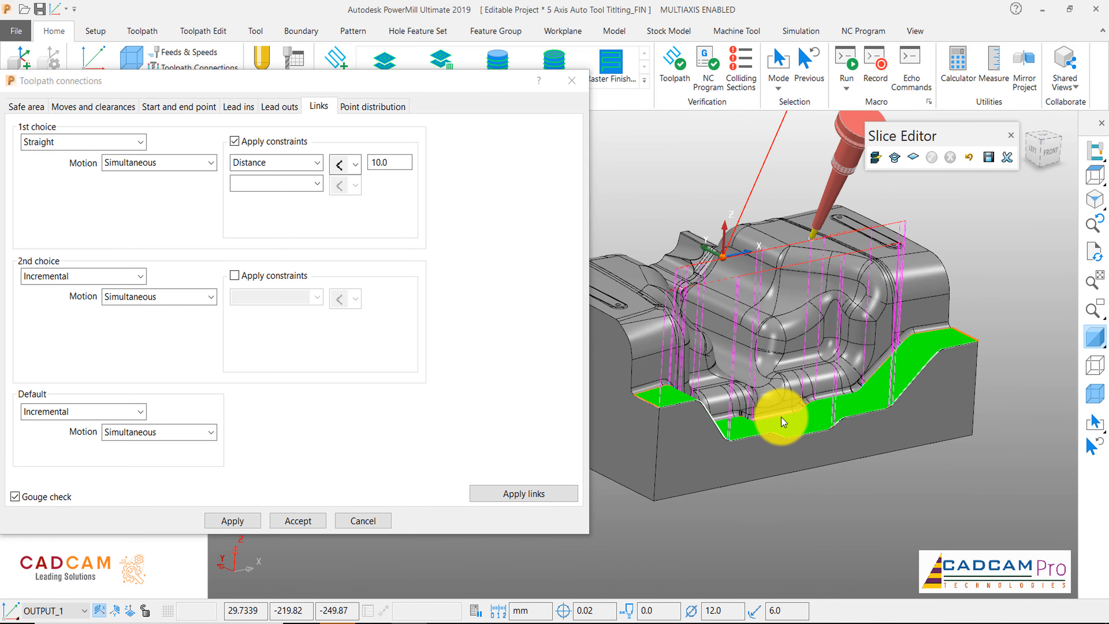
left_click(253, 521)
left_click(298, 521)
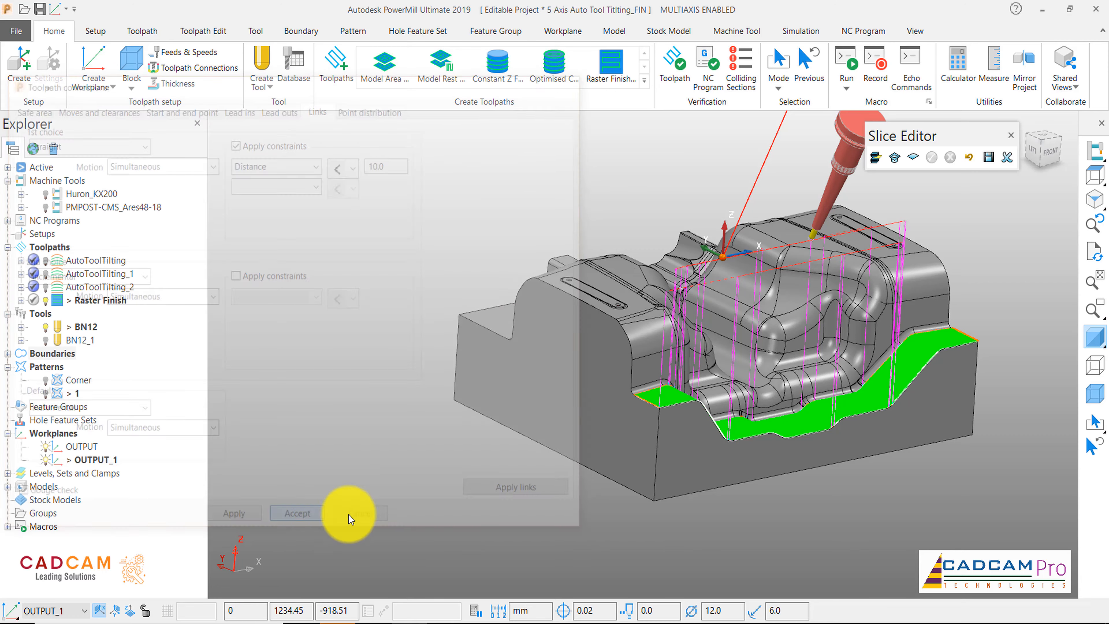
Review the Raster Finish toolpath statistics, comparing the leads and links time with the cutting time, and close them
scroll(452, 432, "down", 4)
scroll(454, 432, "up", 2)
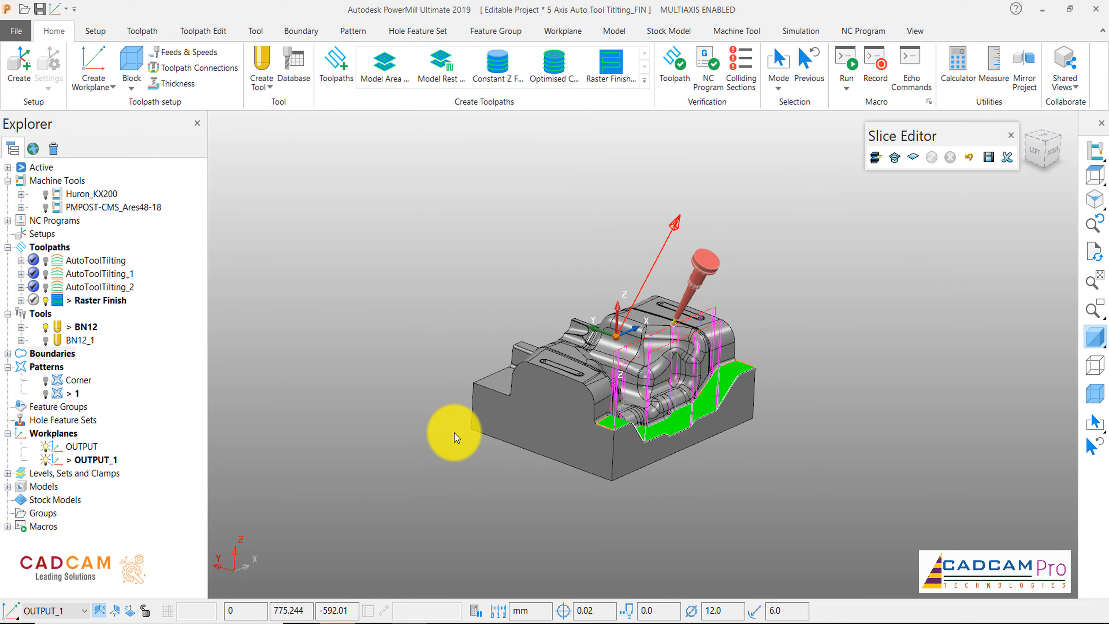
right_click(93, 299)
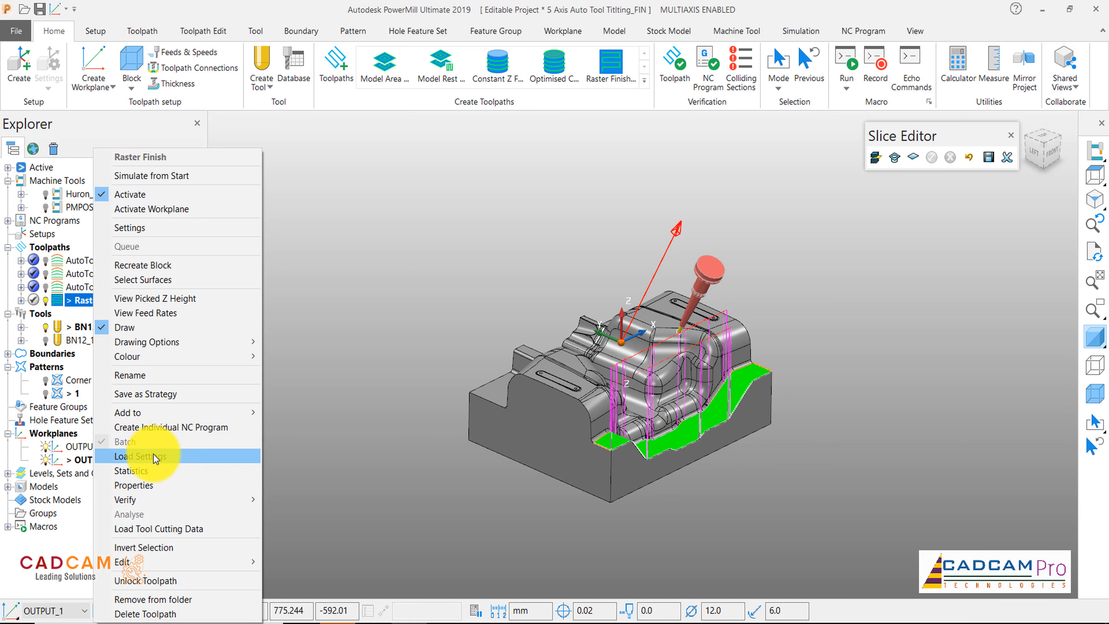
left_click(153, 471)
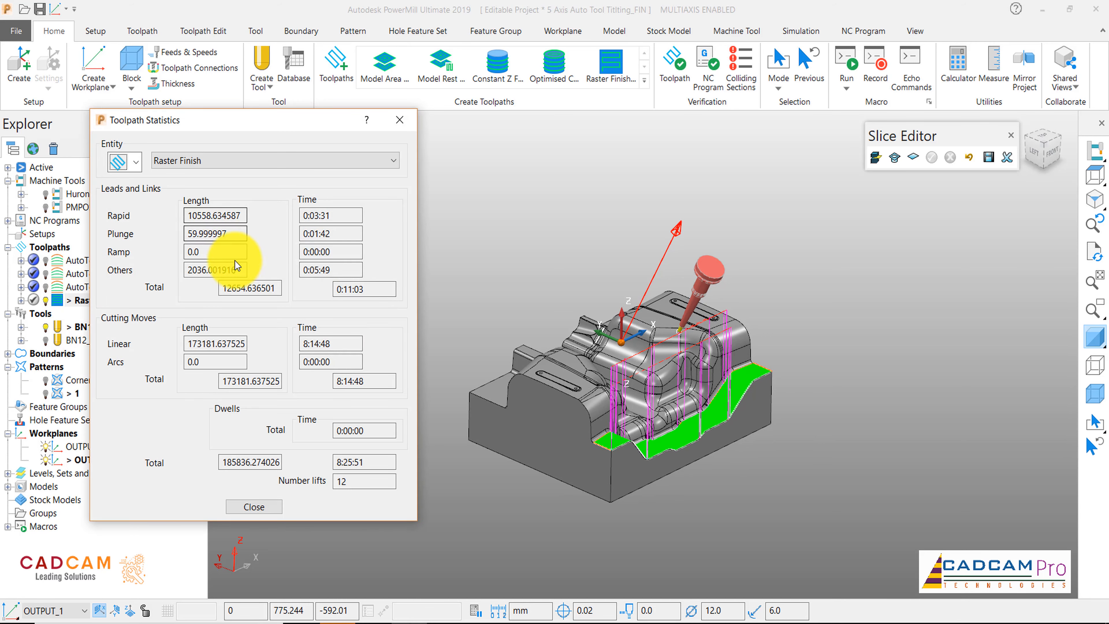
left_click_drag(379, 292, 312, 290)
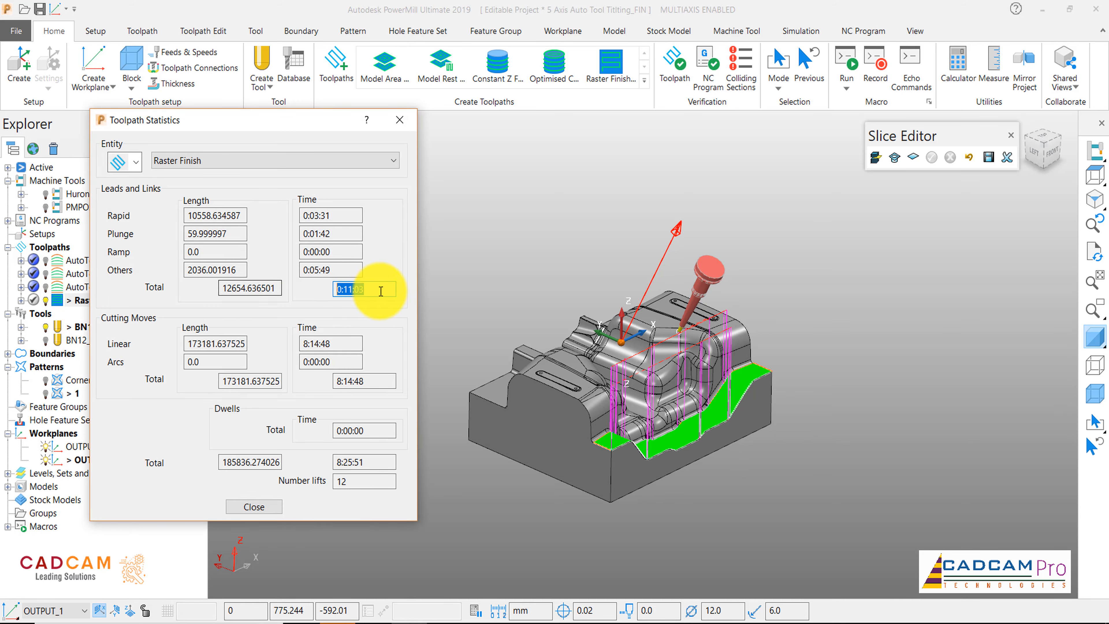
left_click_drag(381, 291, 319, 290)
left_click_drag(369, 383, 337, 386)
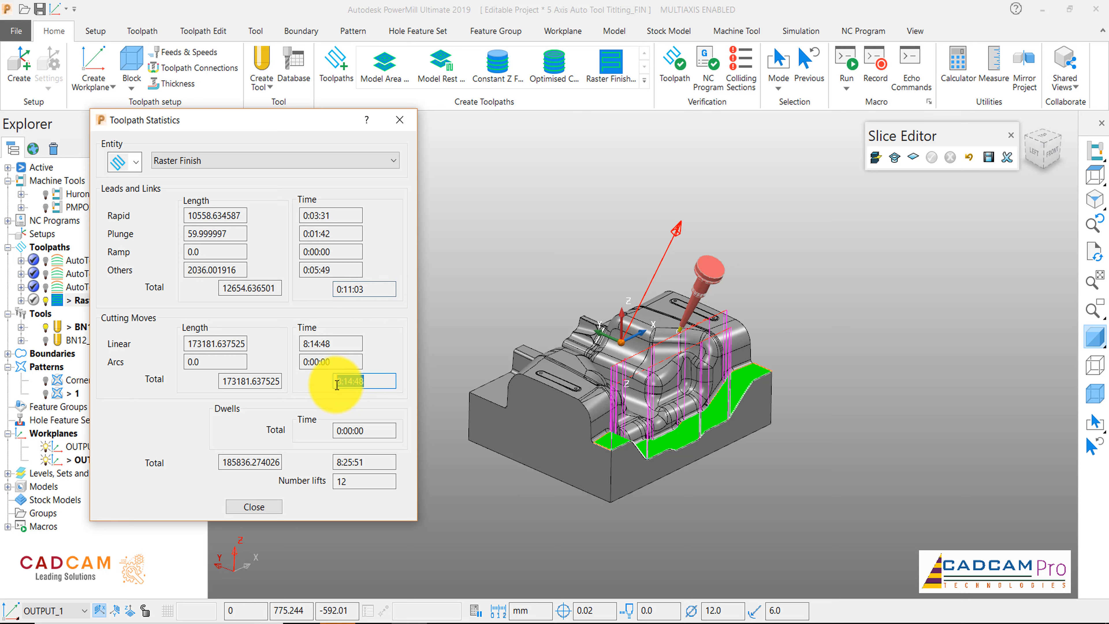
left_click(275, 508)
Verify the whole Raster Finish toolpath for collisions against the models, with collision depth calculation enabled
scroll(437, 319, "up", 2)
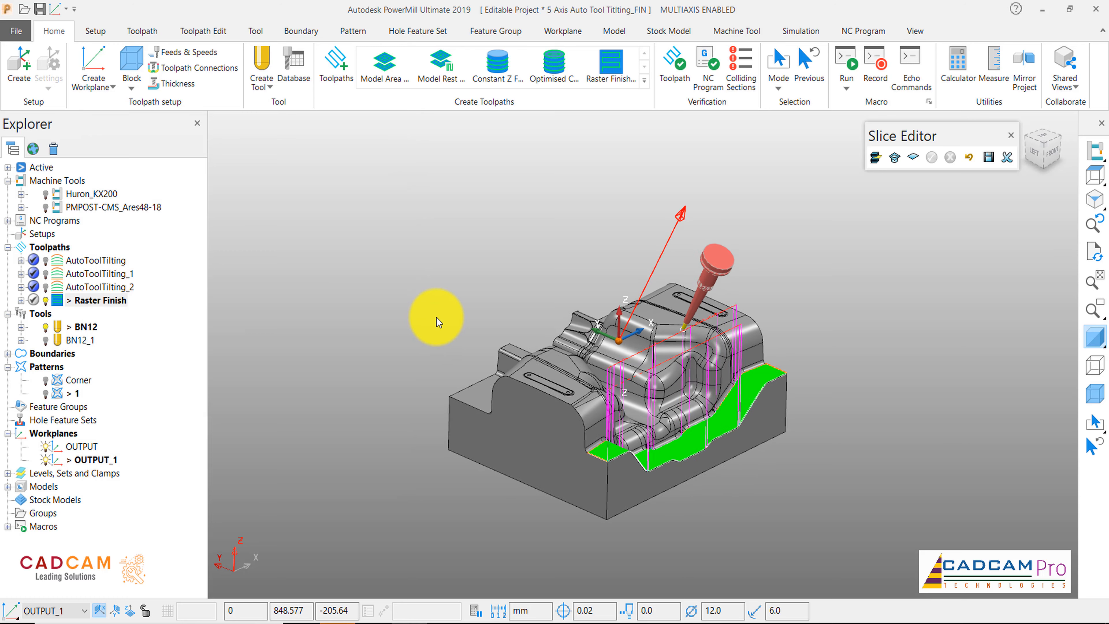
scroll(436, 317, "up", 1)
right_click(92, 304)
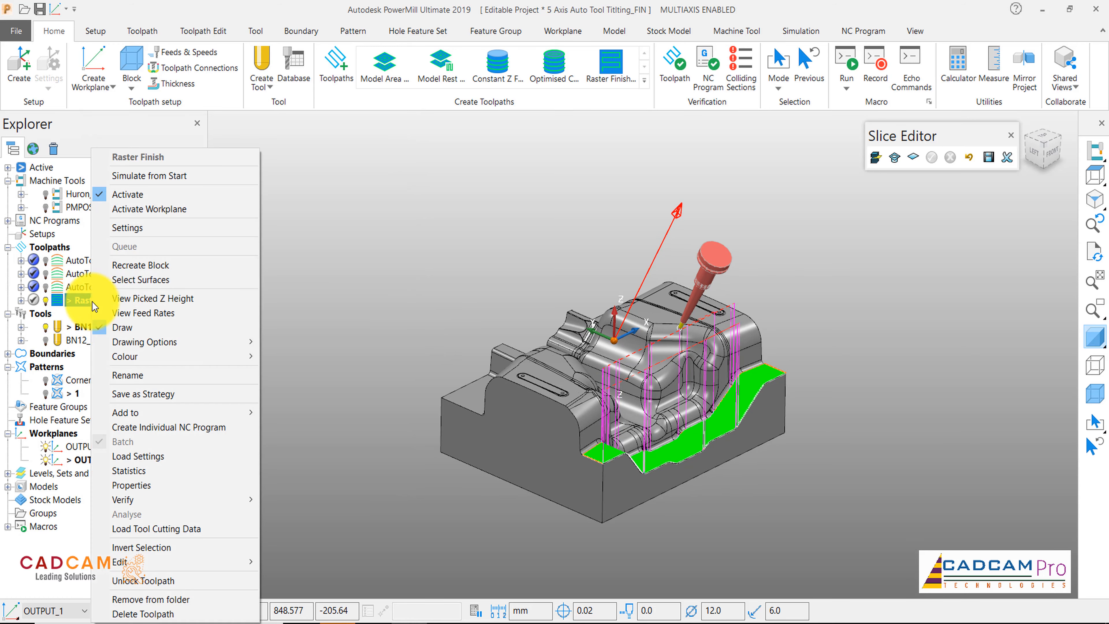
mouse_move(131, 499)
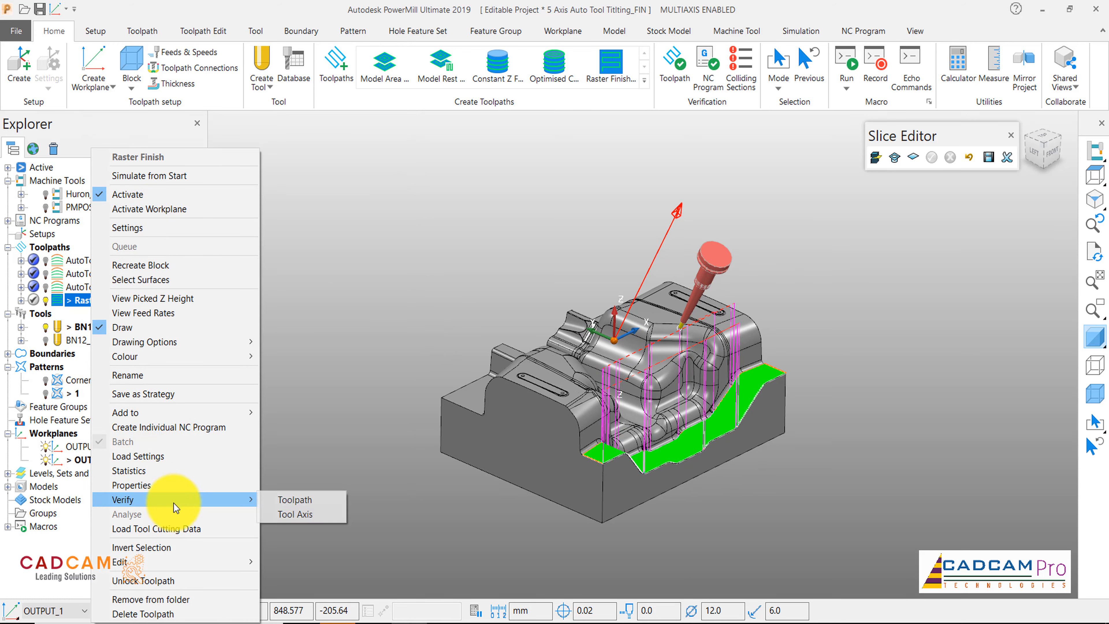
left_click(276, 503)
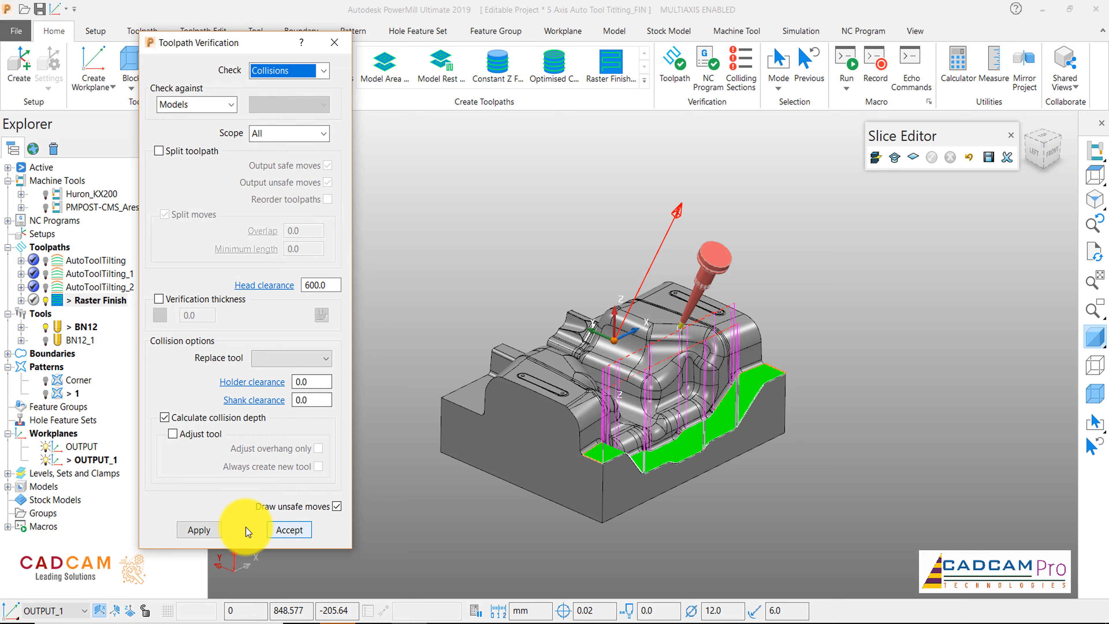
left_click(218, 530)
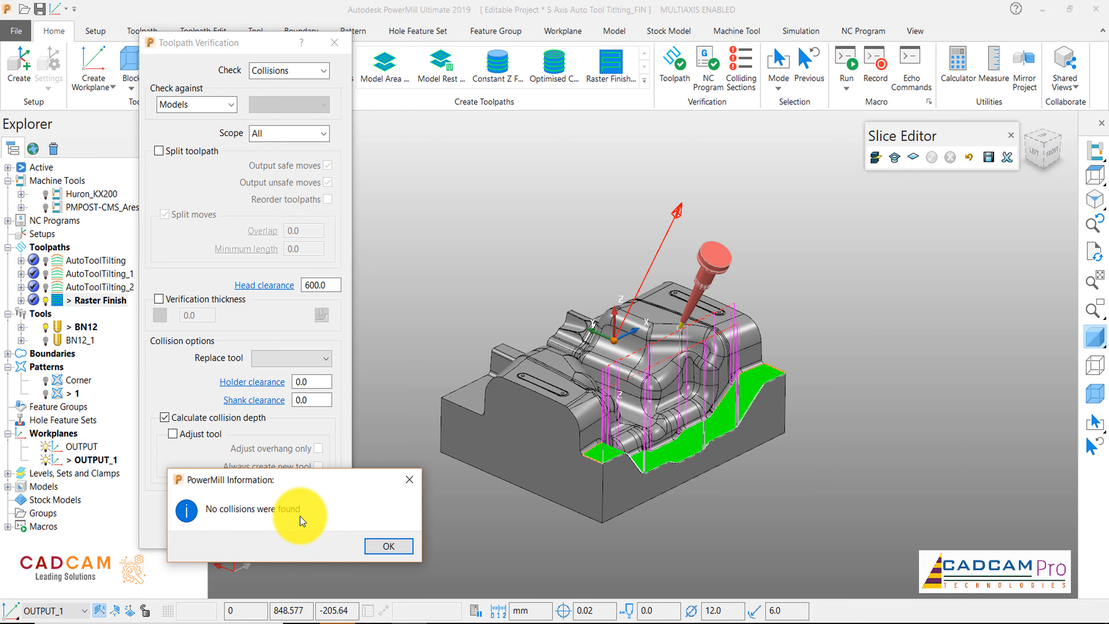
left_click(376, 546)
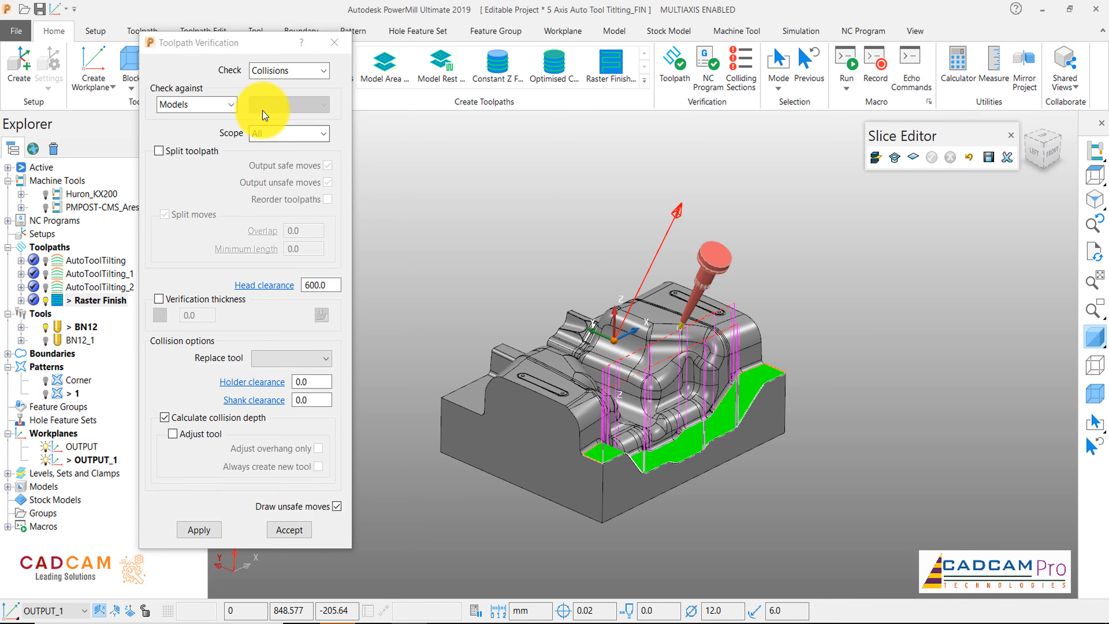
Verify the whole Raster Finish toolpath for gouges against the models and close the toolpath verification
left_click(280, 73)
left_click(280, 96)
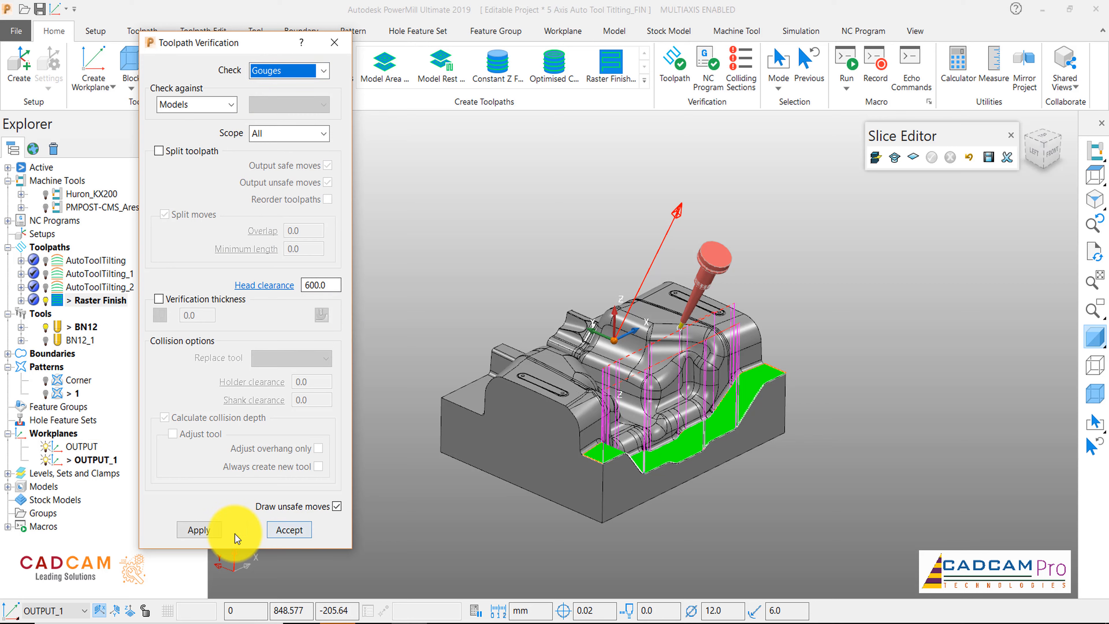
left_click(218, 531)
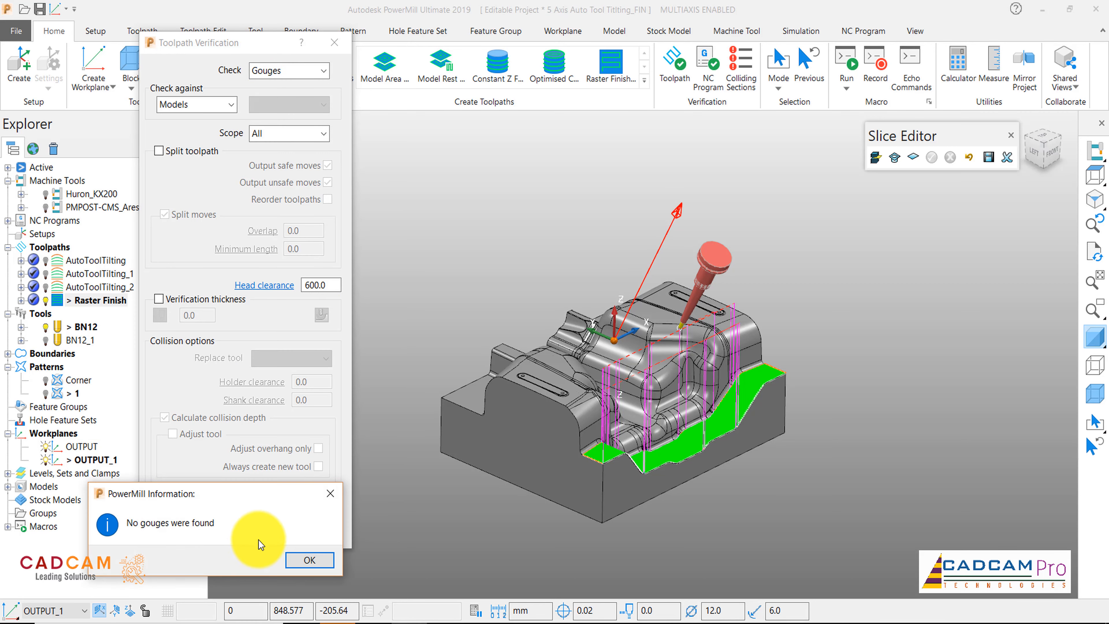
left_click(302, 561)
left_click(301, 533)
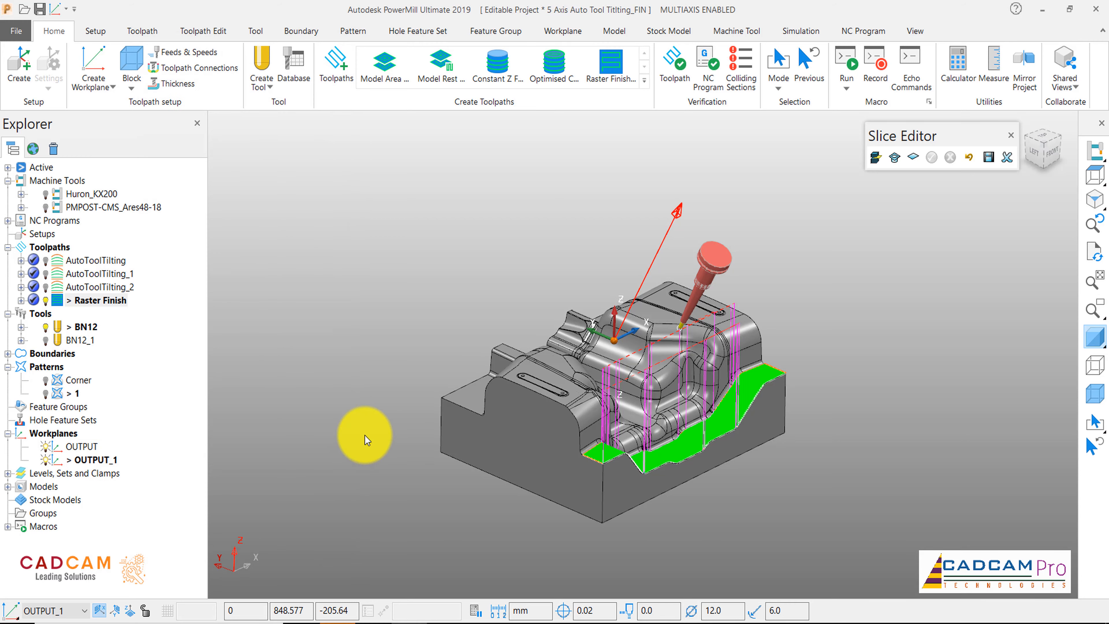
Load the Raster Finish toolpath into the simulation from its start
scroll(666, 426, "up", 2)
scroll(666, 426, "down", 2)
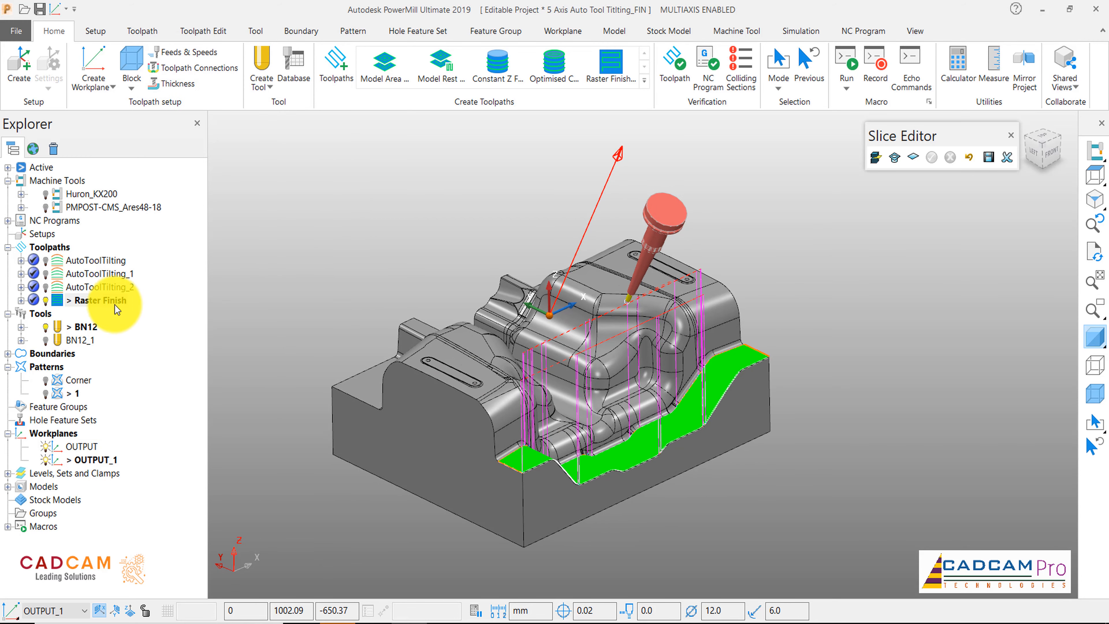
right_click(108, 301)
left_click(210, 175)
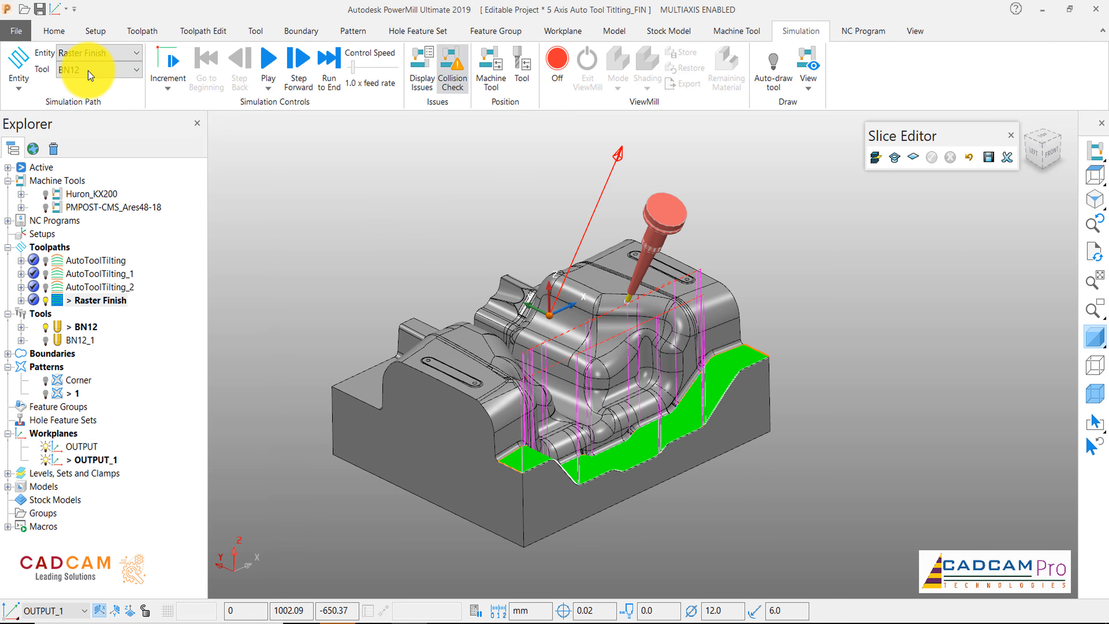
Make PMPOST-CMS_Ares48-18 the active machine tool and show the machine head around the die
left_click(735, 30)
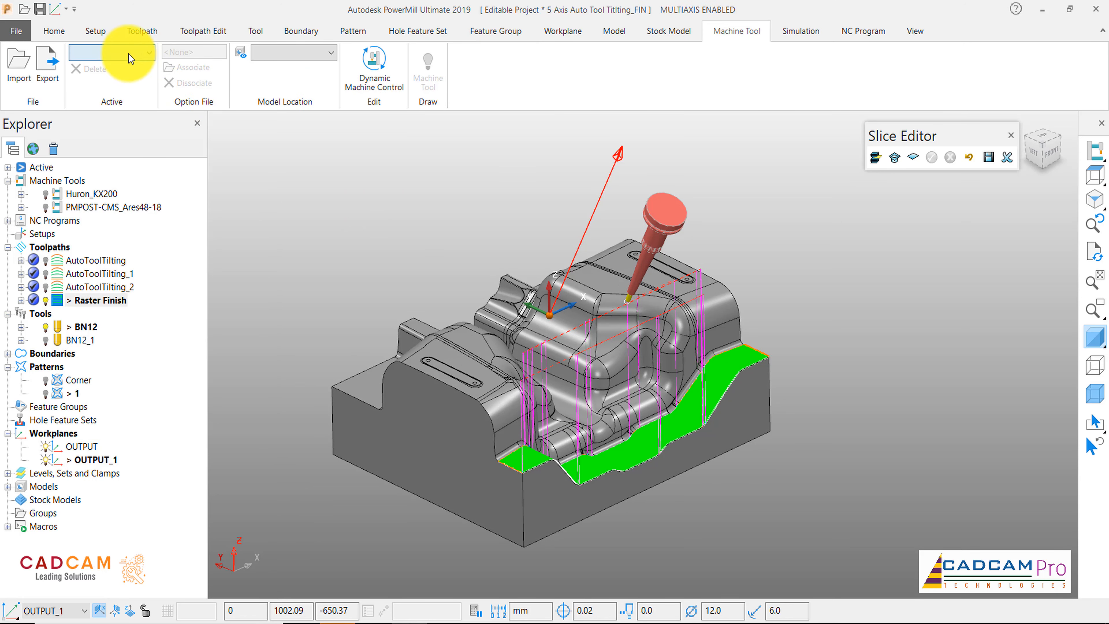
left_click(117, 53)
left_click(128, 96)
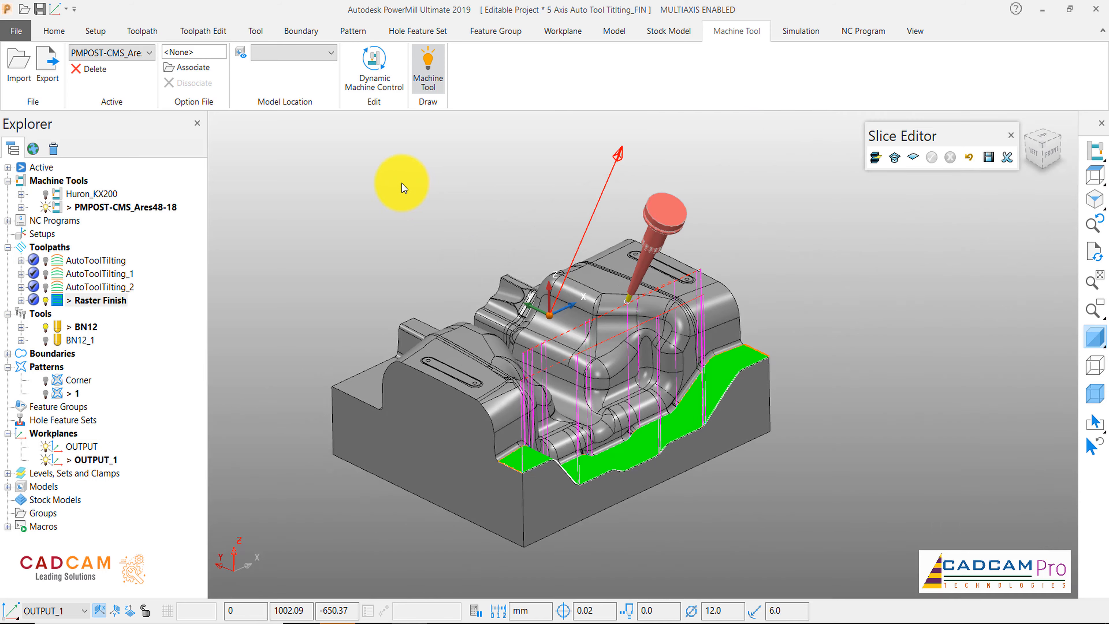
scroll(432, 229, "down", 3)
middle_click_drag(436, 226, 463, 220)
middle_click_drag(549, 228, 566, 240)
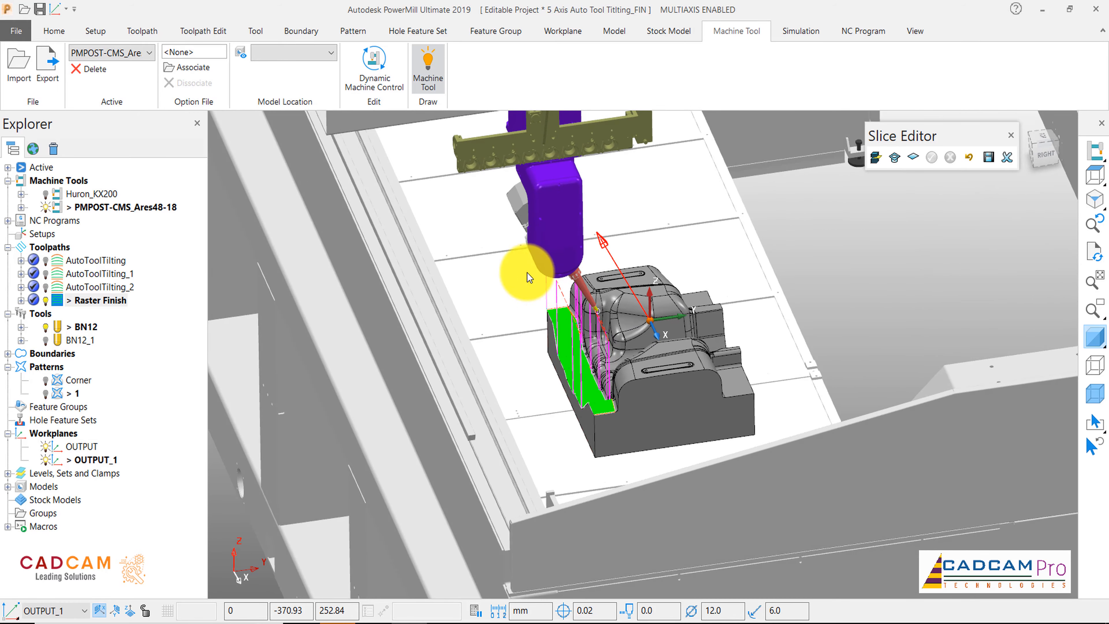
Choose Raster Finish as the simulation entity and play its simulation on the machine tool
left_click(783, 34)
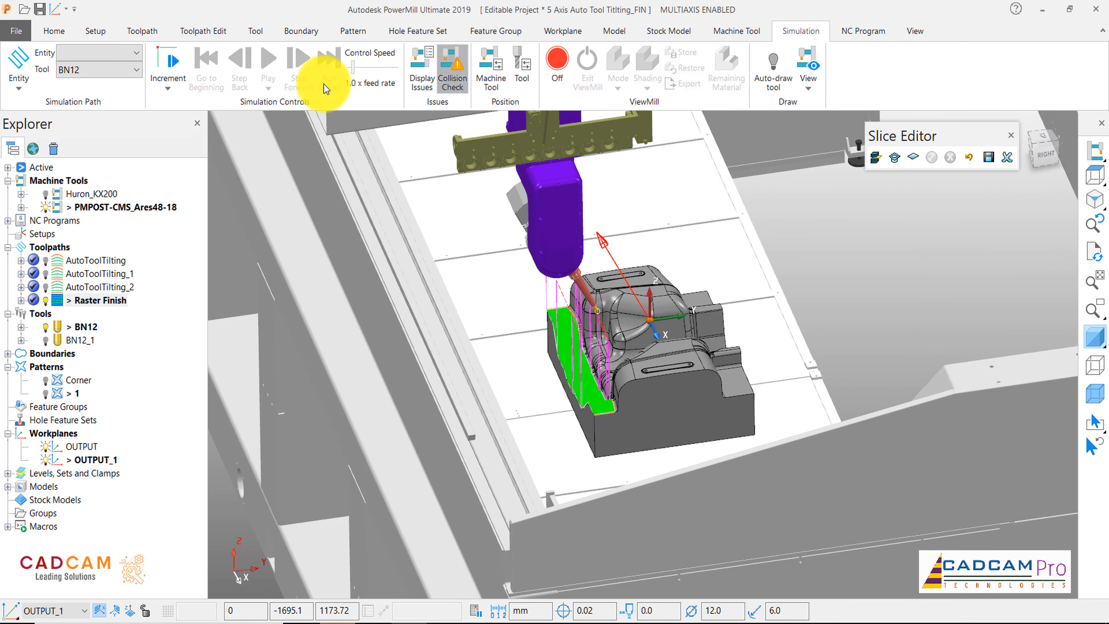
left_click(122, 56)
left_click(118, 149)
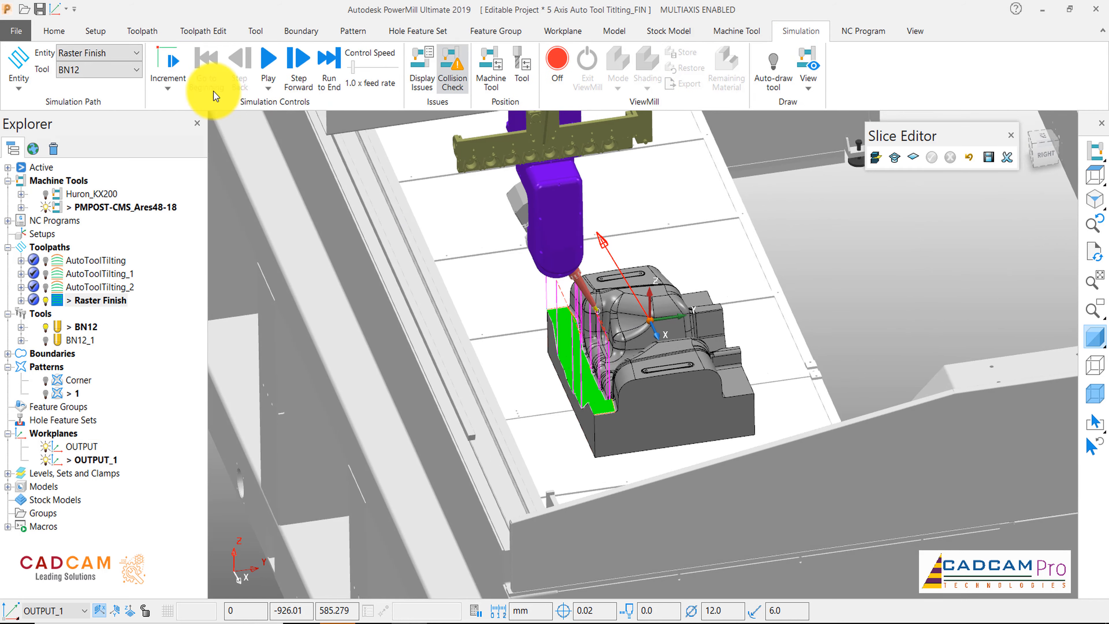
left_click(268, 61)
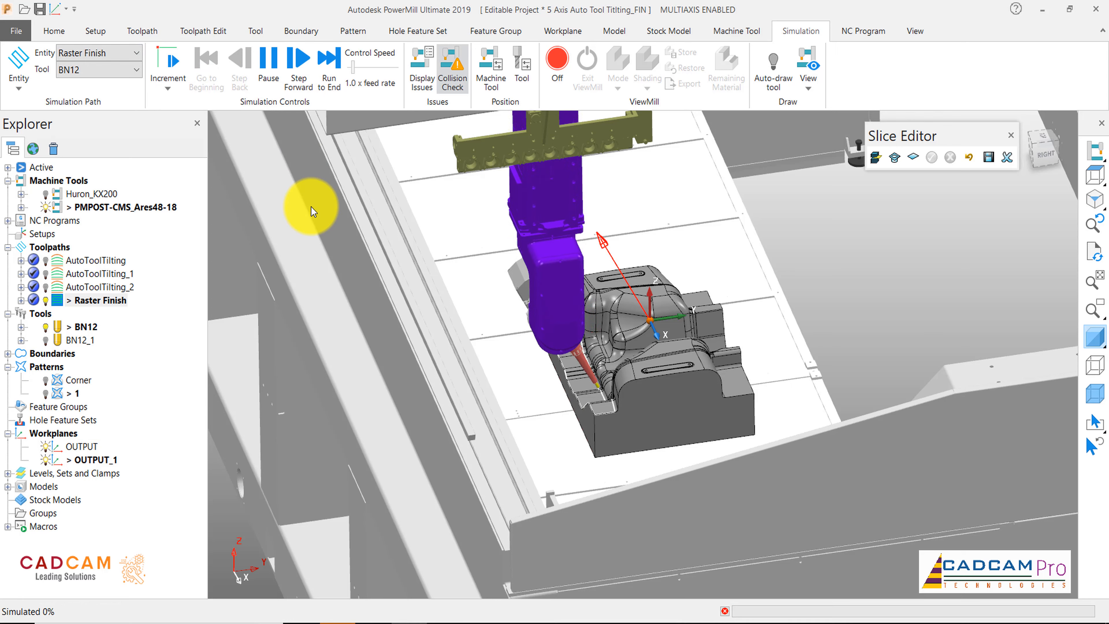
Raise the simulation speed to 17.0 x feed rate and examine the tilted tool and head clearance along the lower ledge
scroll(586, 460, "up", 5)
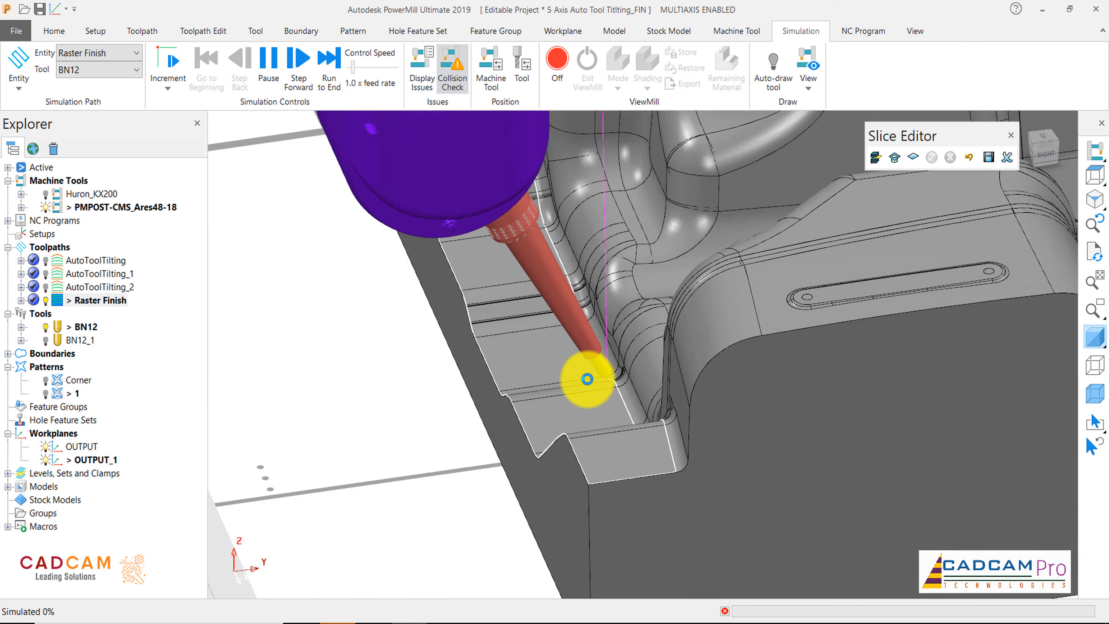
scroll(566, 374, "down", 5)
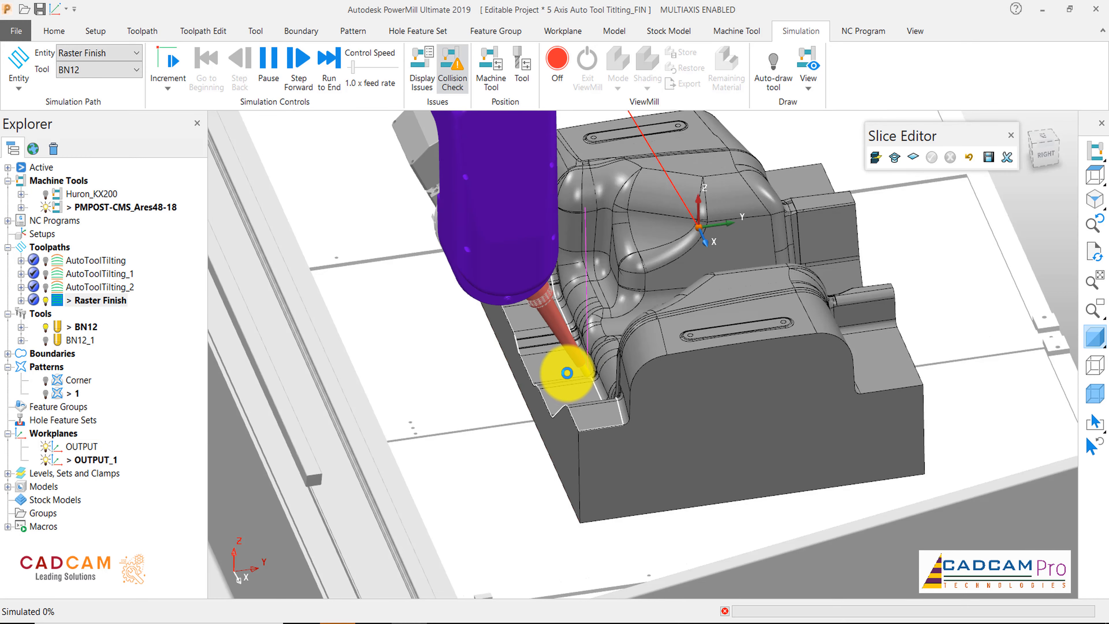
scroll(563, 367, "down", 3)
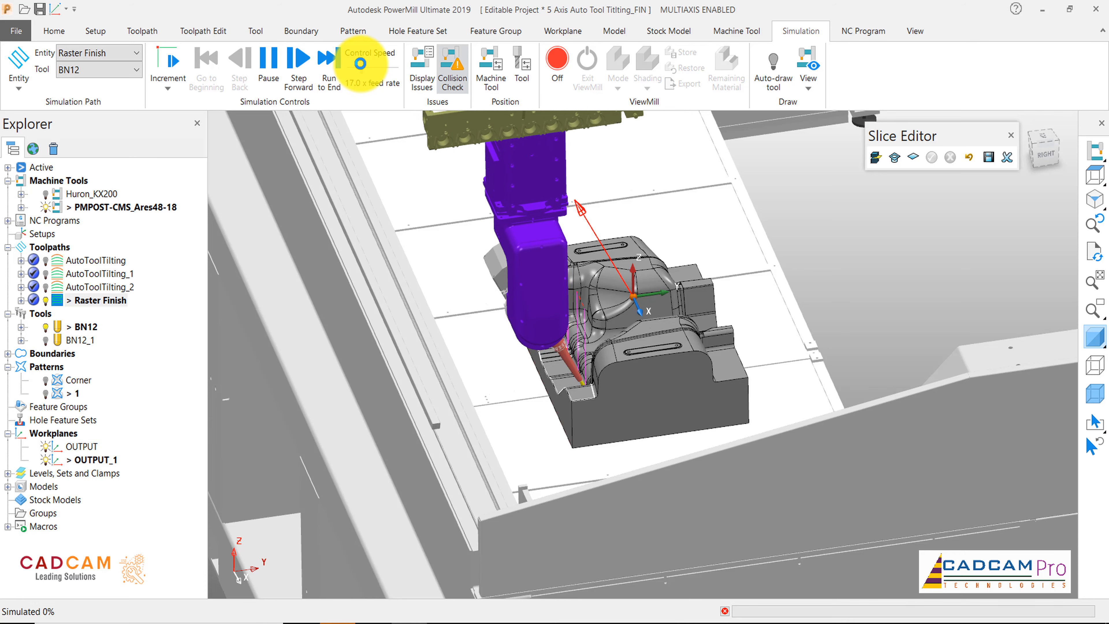
scroll(587, 376, "up", 5)
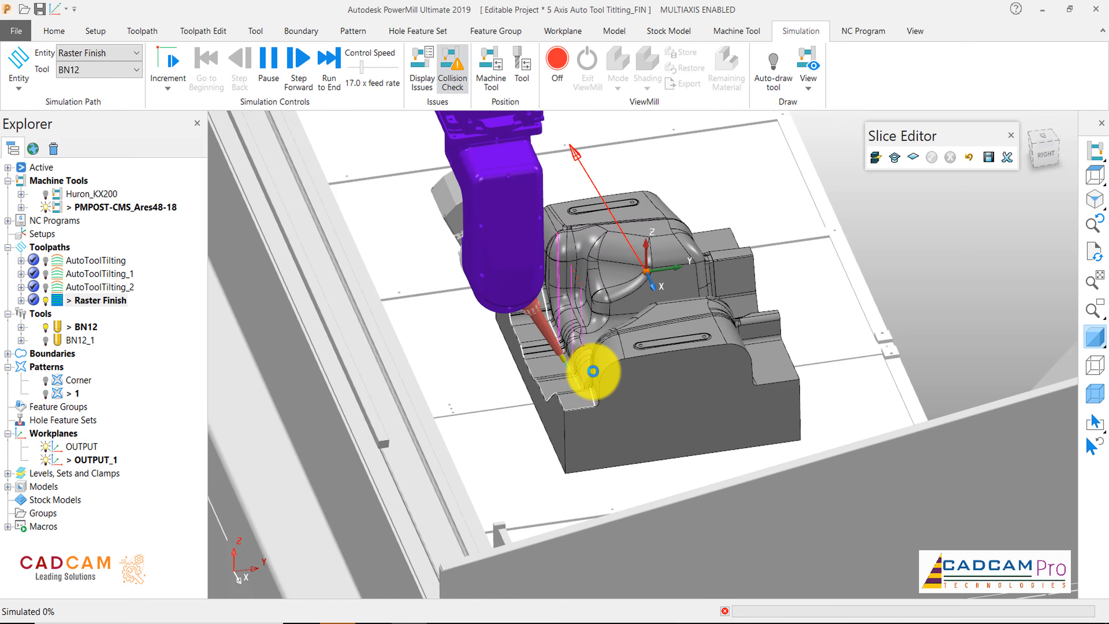
scroll(537, 324, "down", 3)
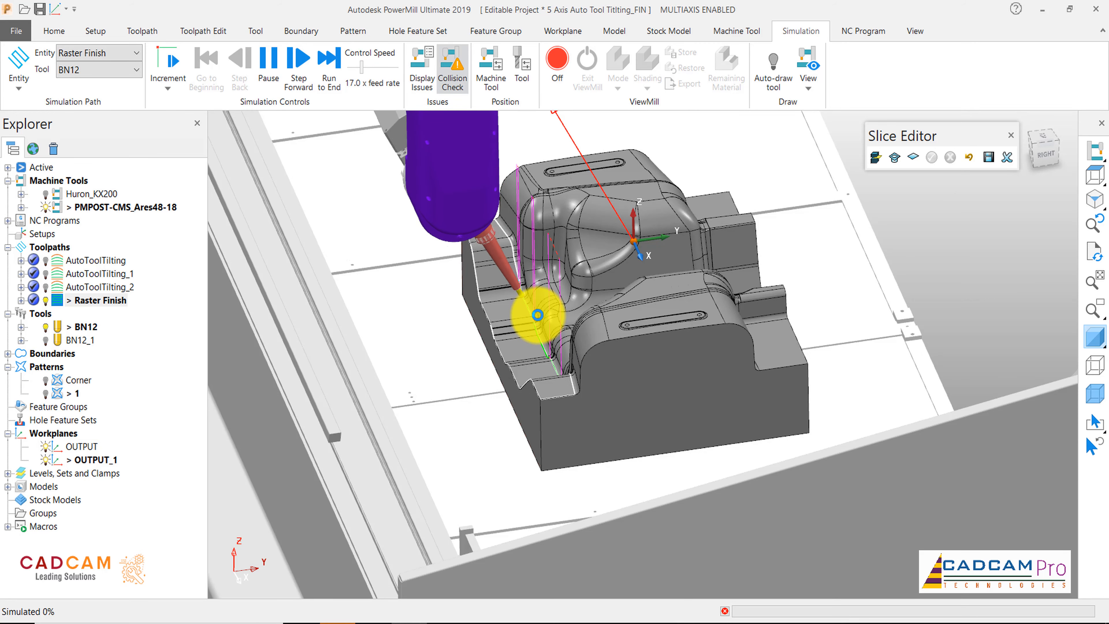
scroll(537, 314, "up", 4)
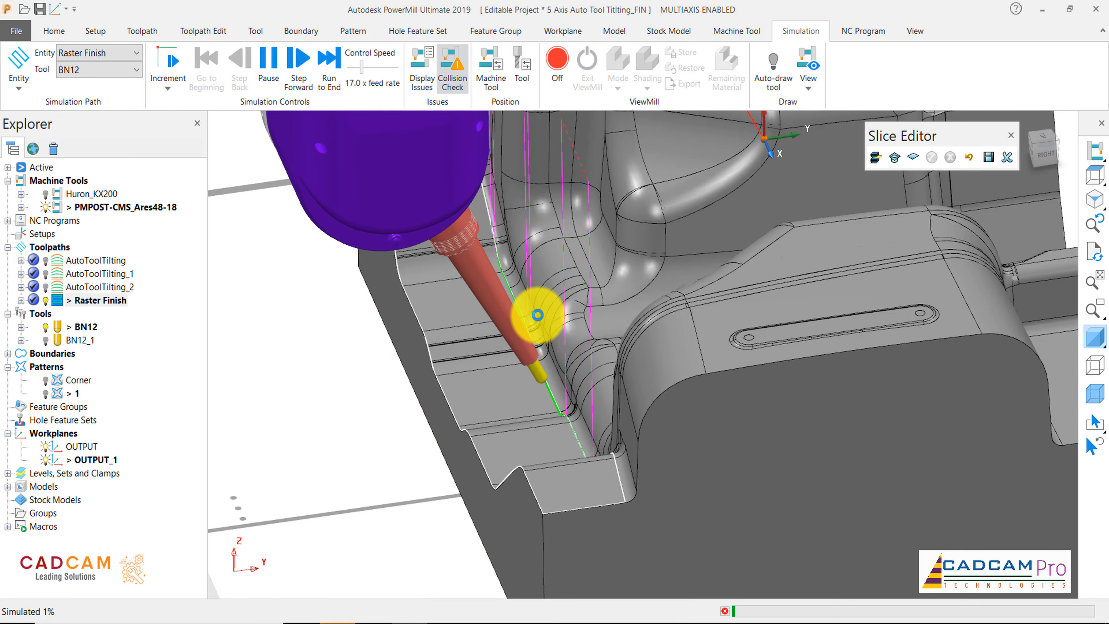
scroll(537, 314, "down", 3)
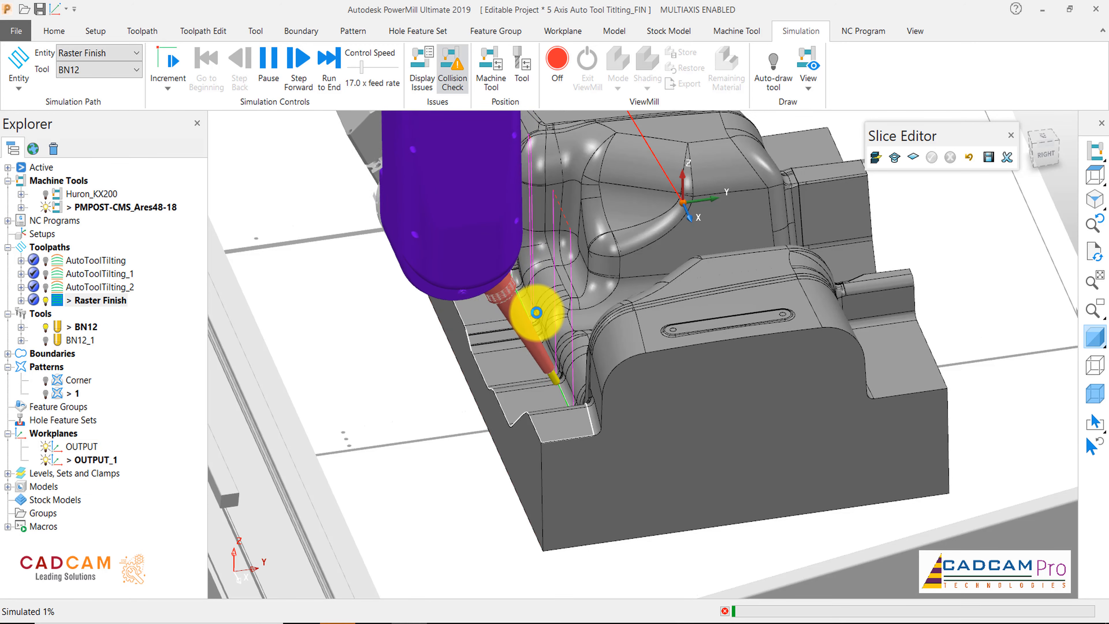
scroll(537, 313, "down", 4)
Examine the running simulation from the opposite side, checking the tool tip, holder and head against the ledge wall
middle_click_drag(537, 312, 655, 401)
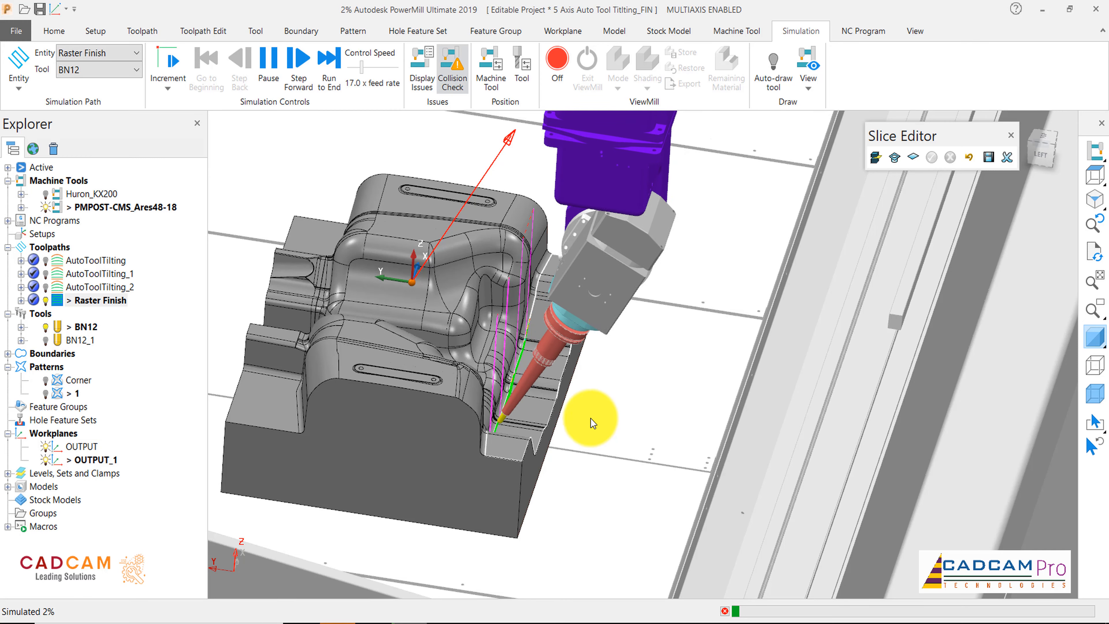
scroll(493, 437, "up", 4)
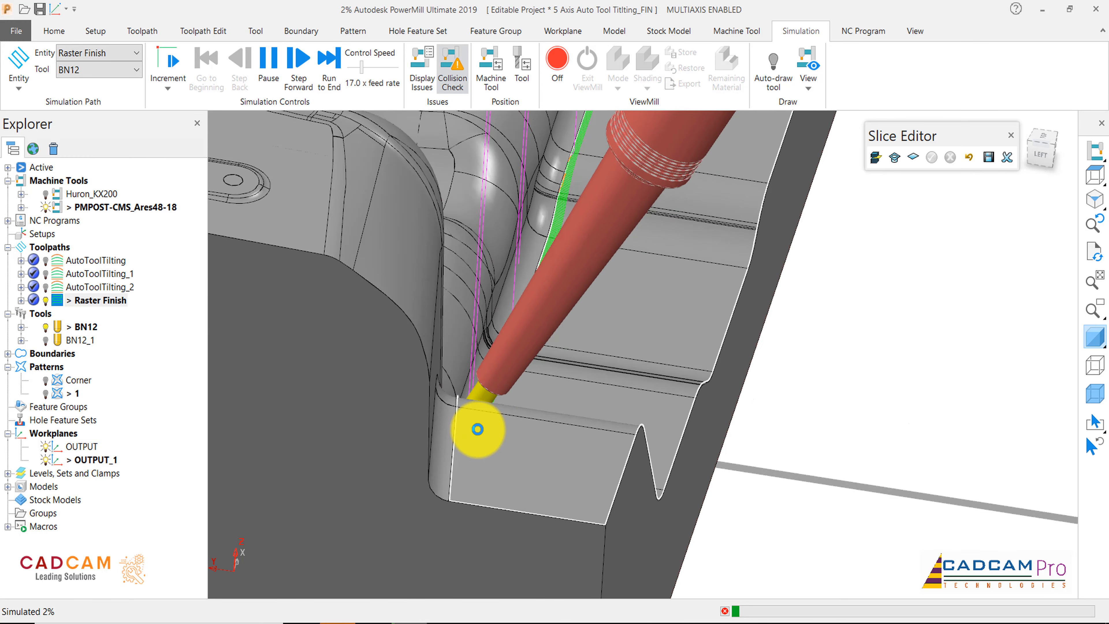
scroll(478, 430, "down", 4)
scroll(510, 360, "up", 5)
scroll(511, 362, "up", 6)
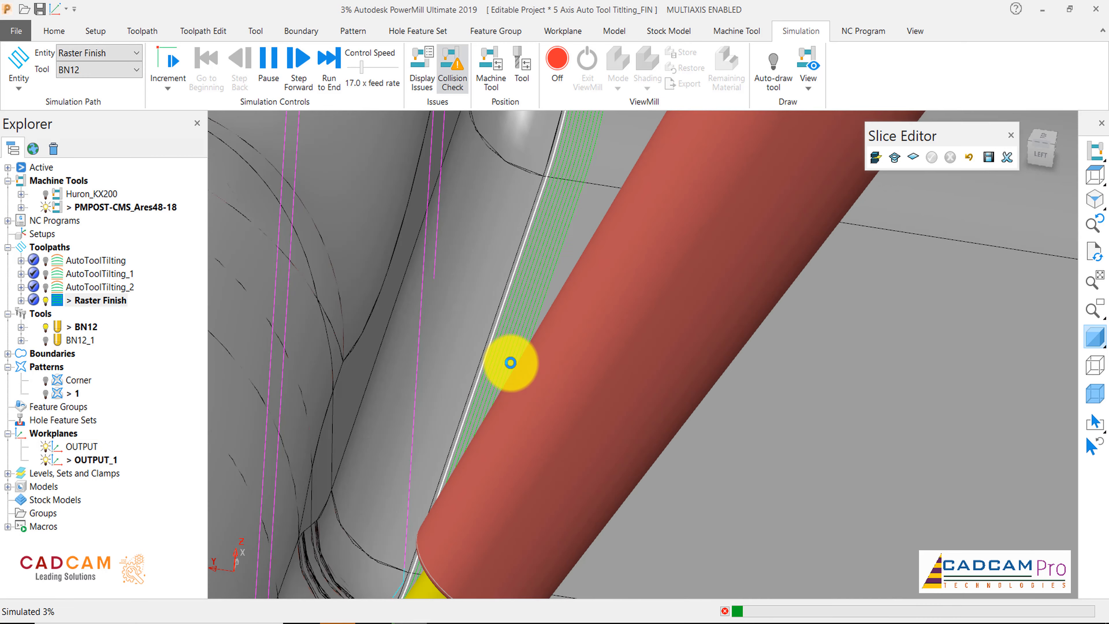
scroll(511, 362, "down", 6)
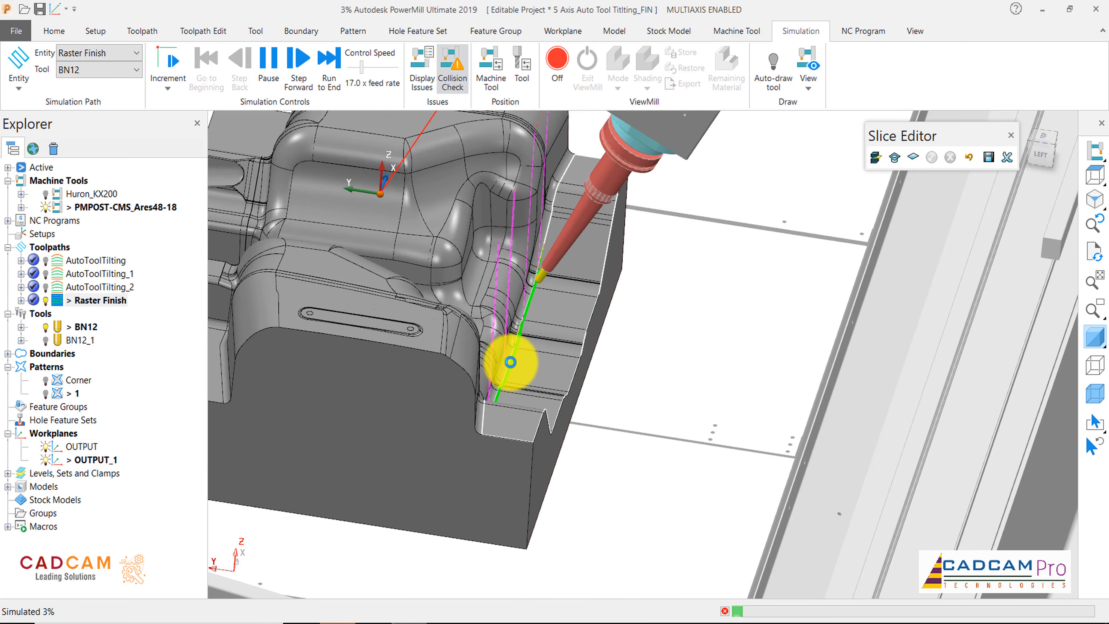
scroll(549, 218, "up", 8)
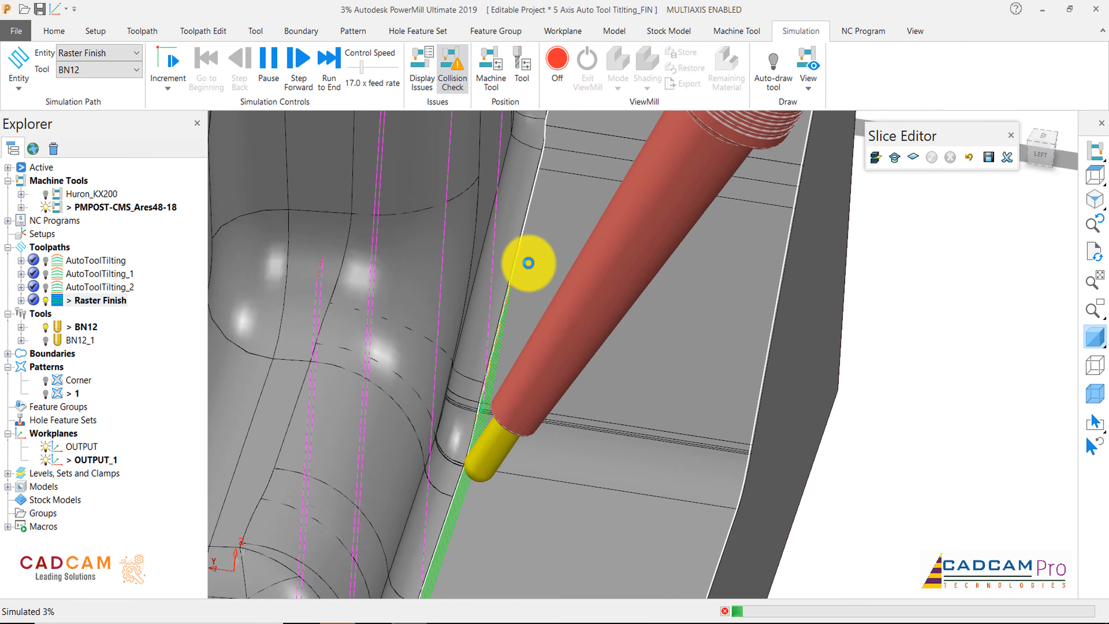
scroll(488, 270, "down", 8)
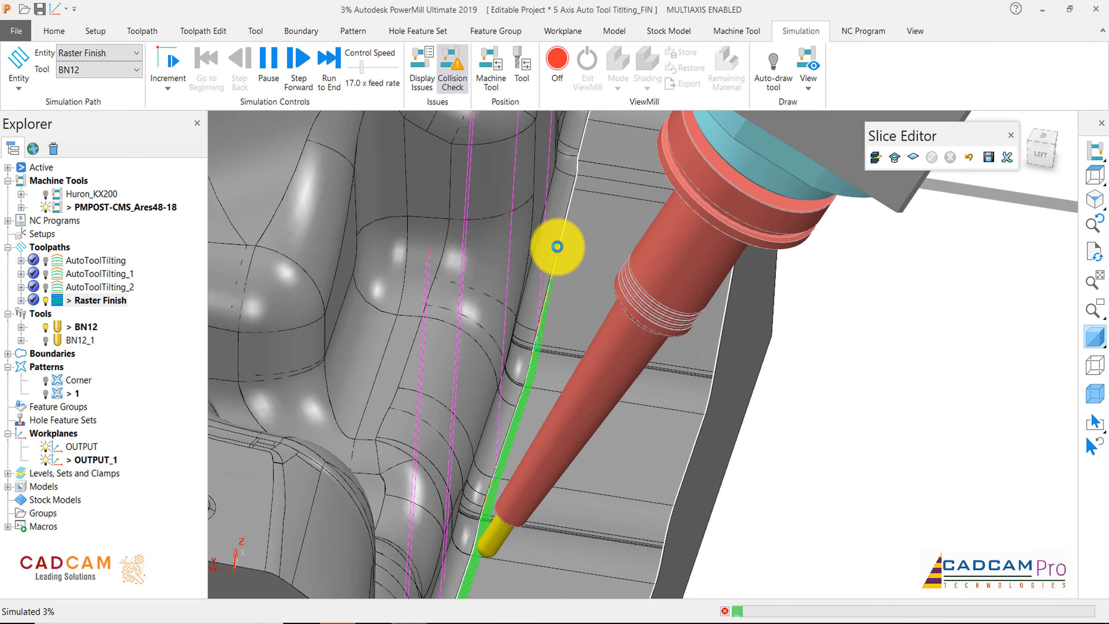
scroll(570, 334, "down", 3)
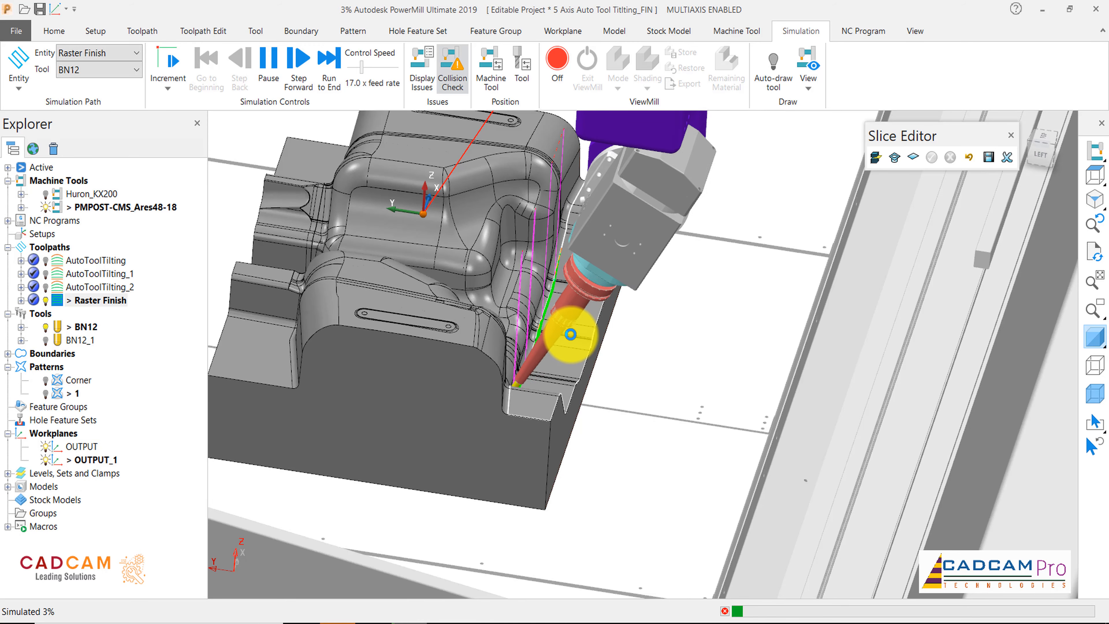
scroll(567, 334, "down", 2)
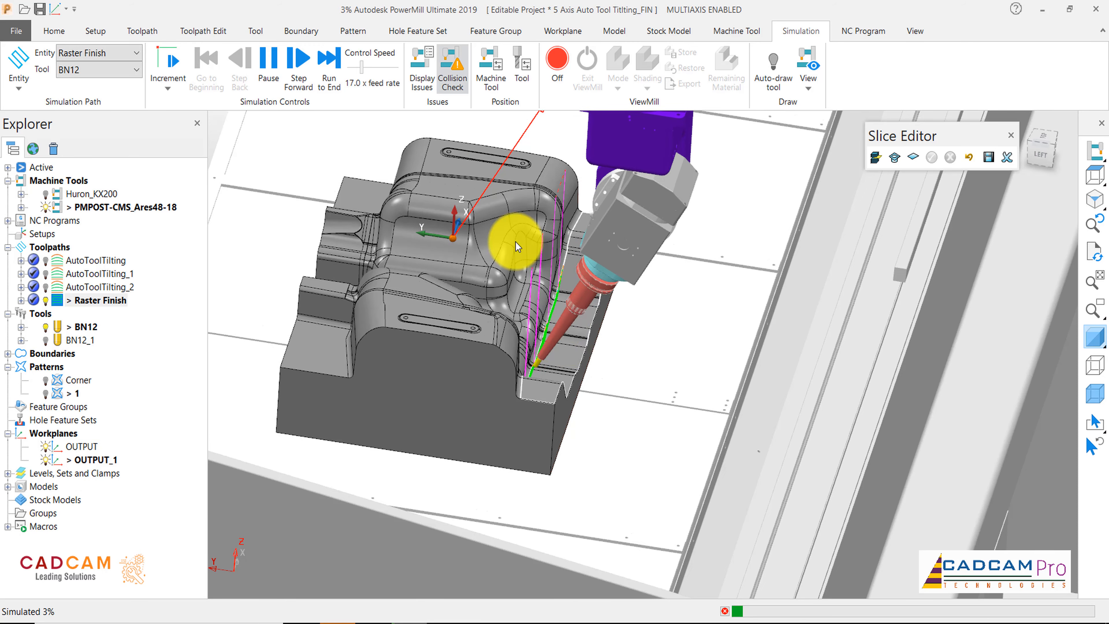
Set the simulation speed to 38.0 x feed rate and resume playback with the machine tool axis positions displayed
left_click_drag(364, 68, 371, 69)
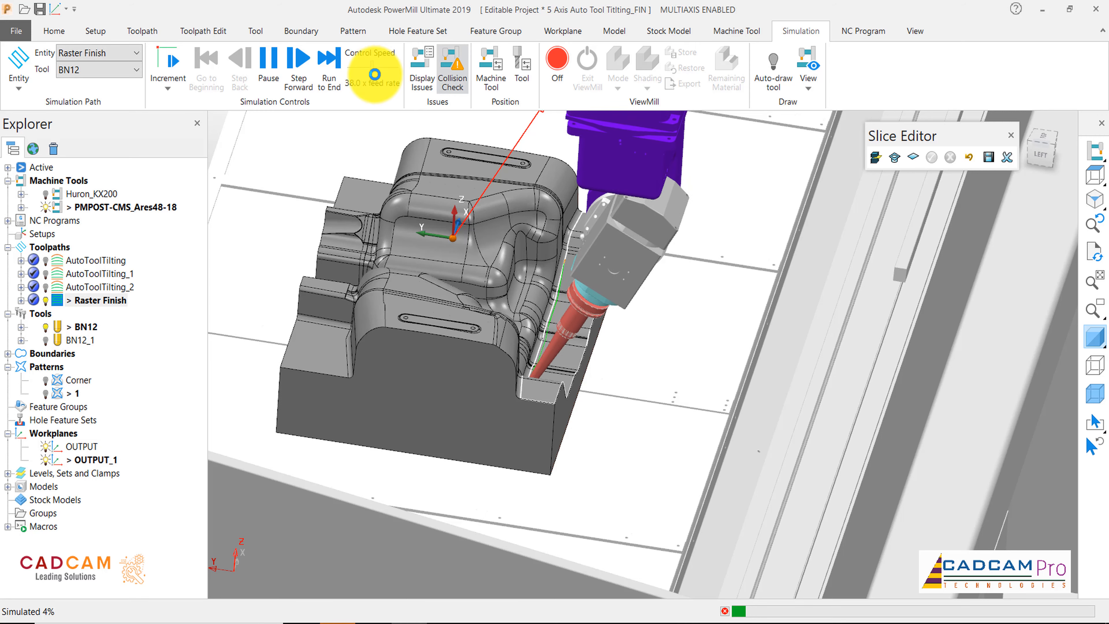
scroll(663, 340, "down", 3)
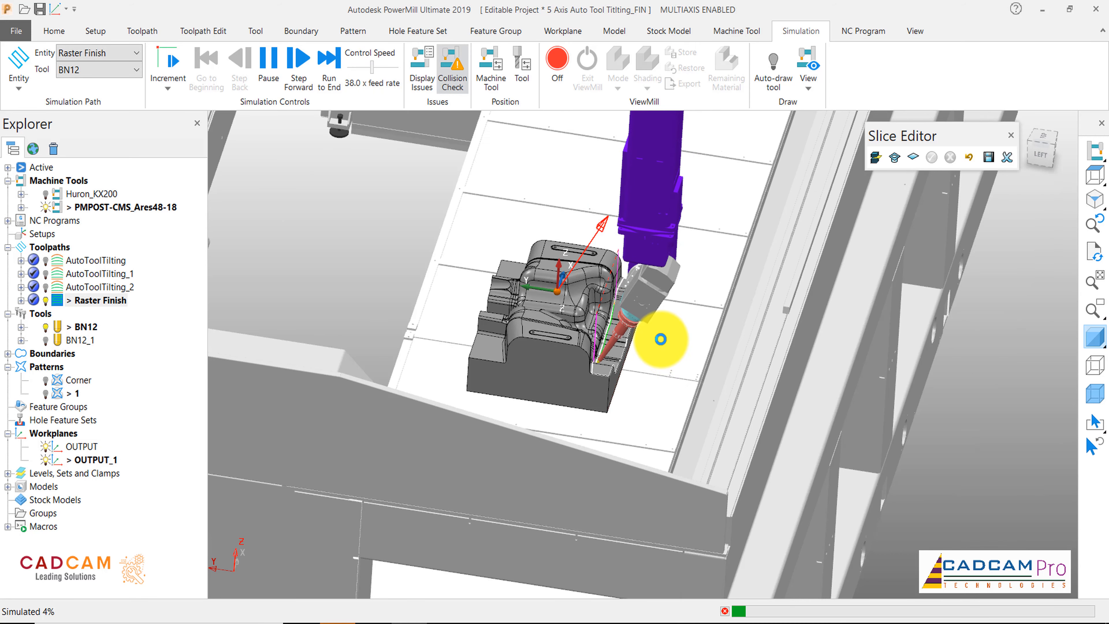
left_click(497, 80)
left_click(262, 66)
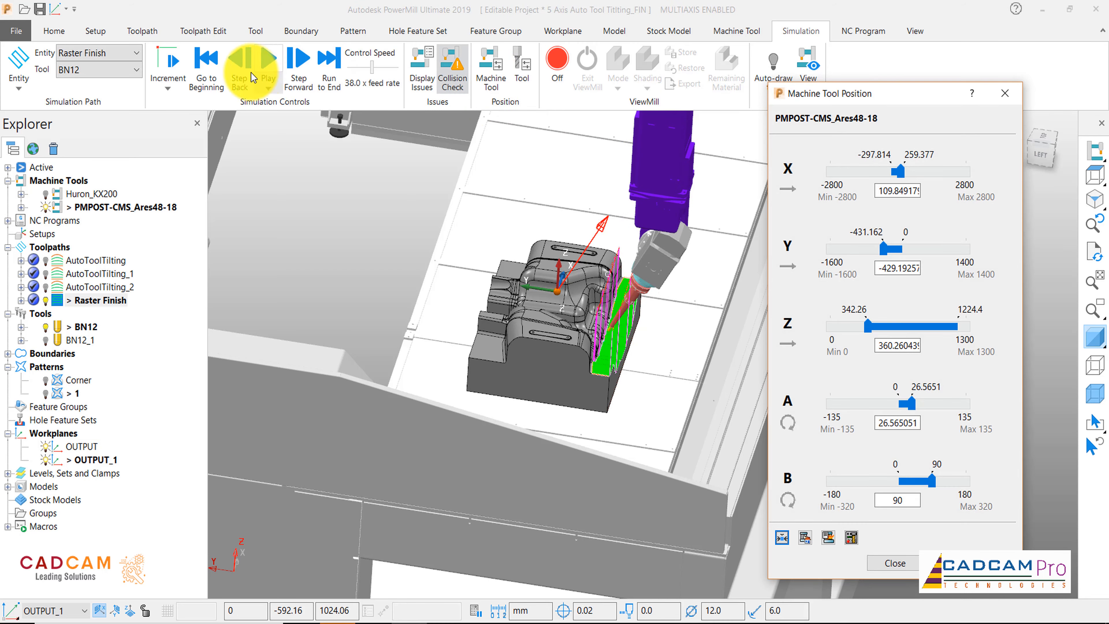
left_click(282, 69)
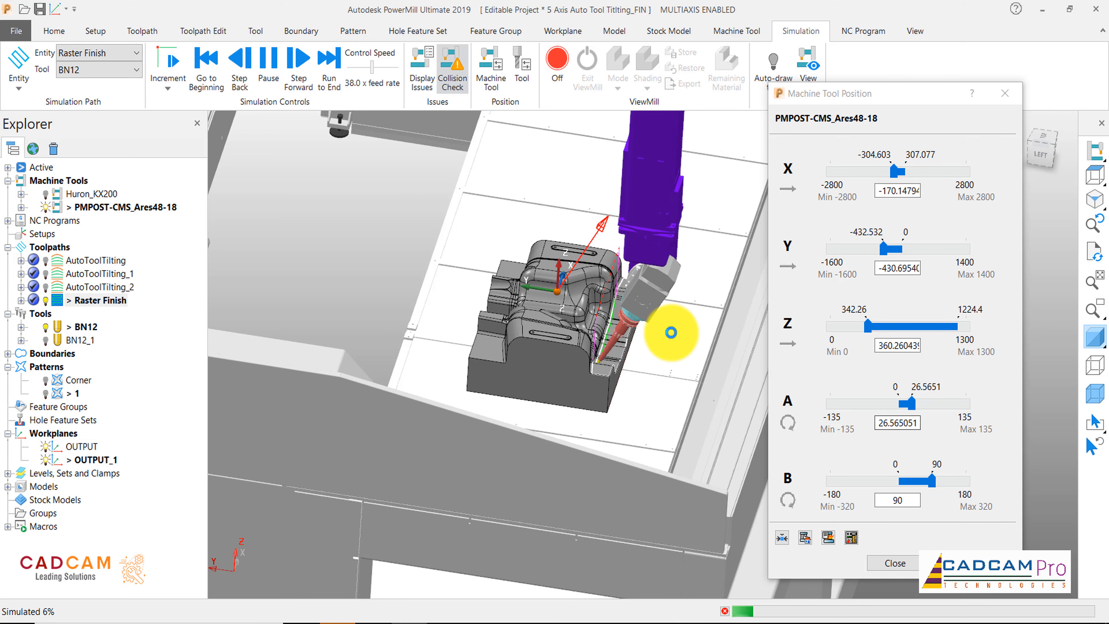
Monitor the machine's X, Y, Z, A and B axis positions while examining the tool's motion along the ledge
scroll(671, 332, "up", 3)
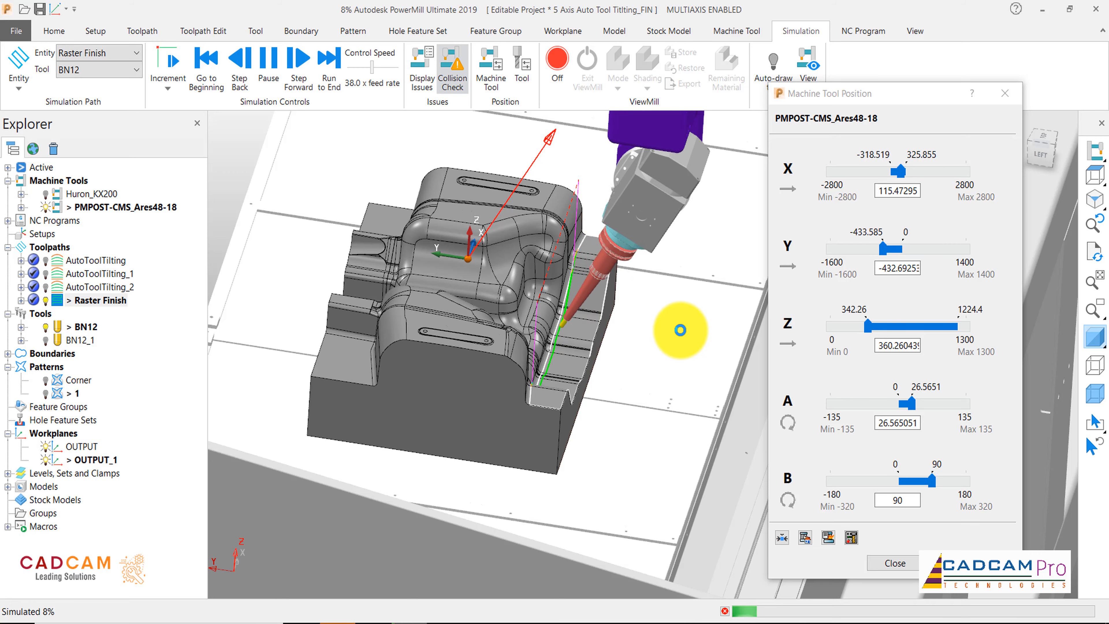
middle_click_drag(685, 380, 575, 451)
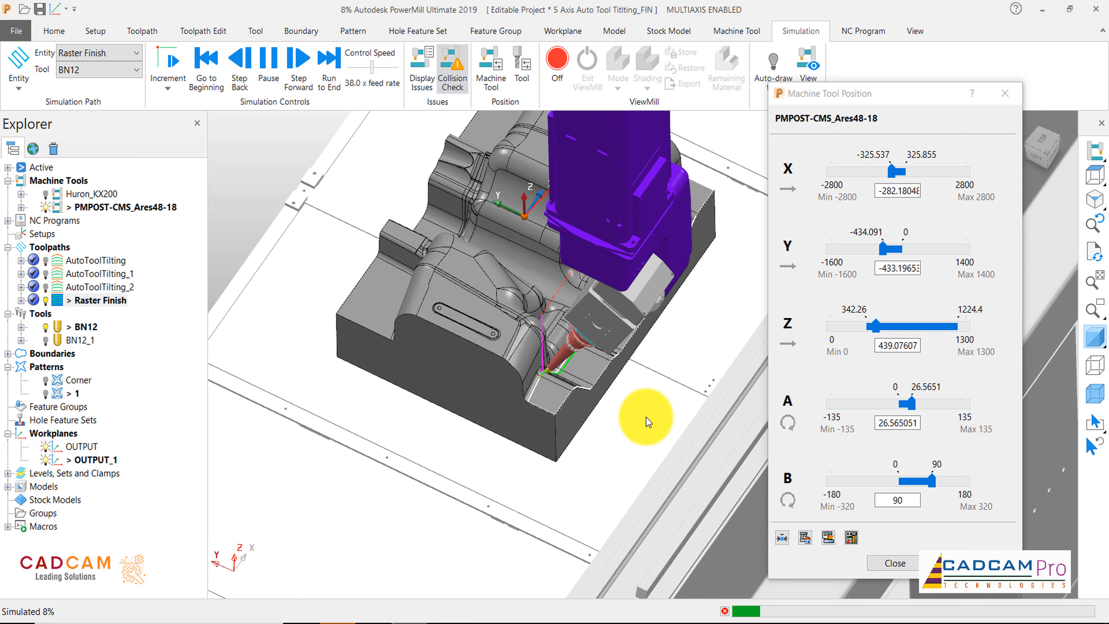
middle_click_drag(644, 404, 729, 331)
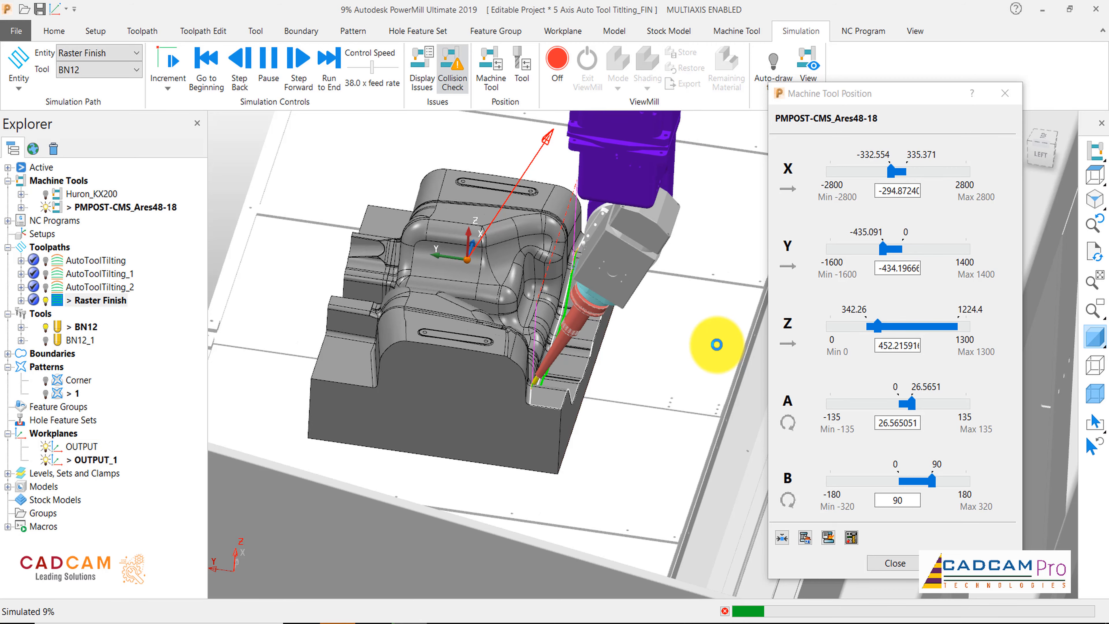
scroll(540, 351, "up", 5)
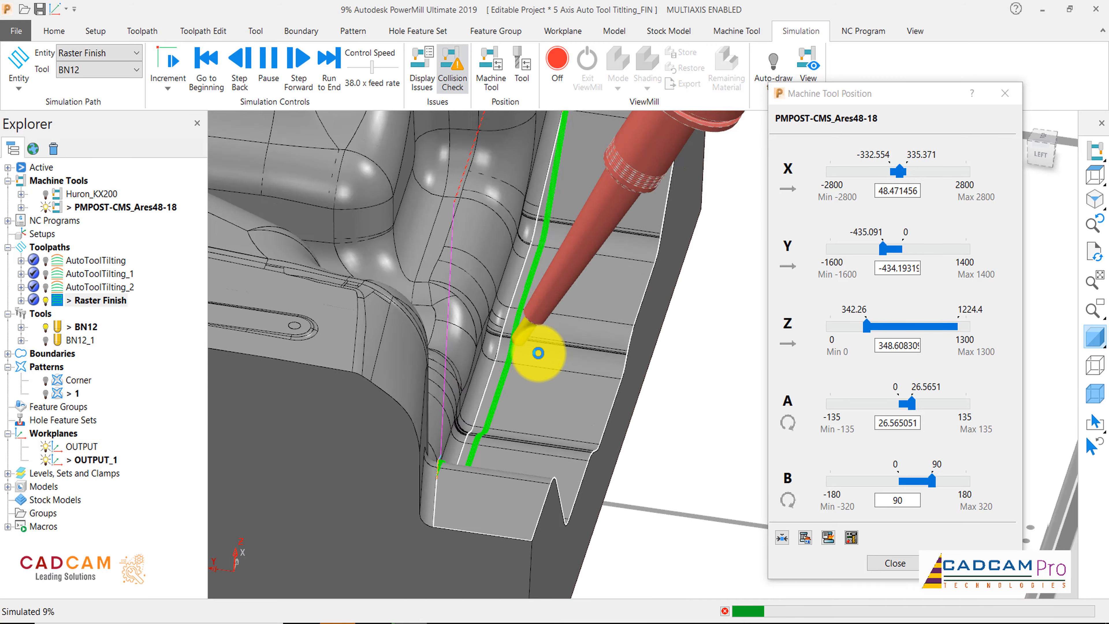
scroll(530, 352, "down", 3)
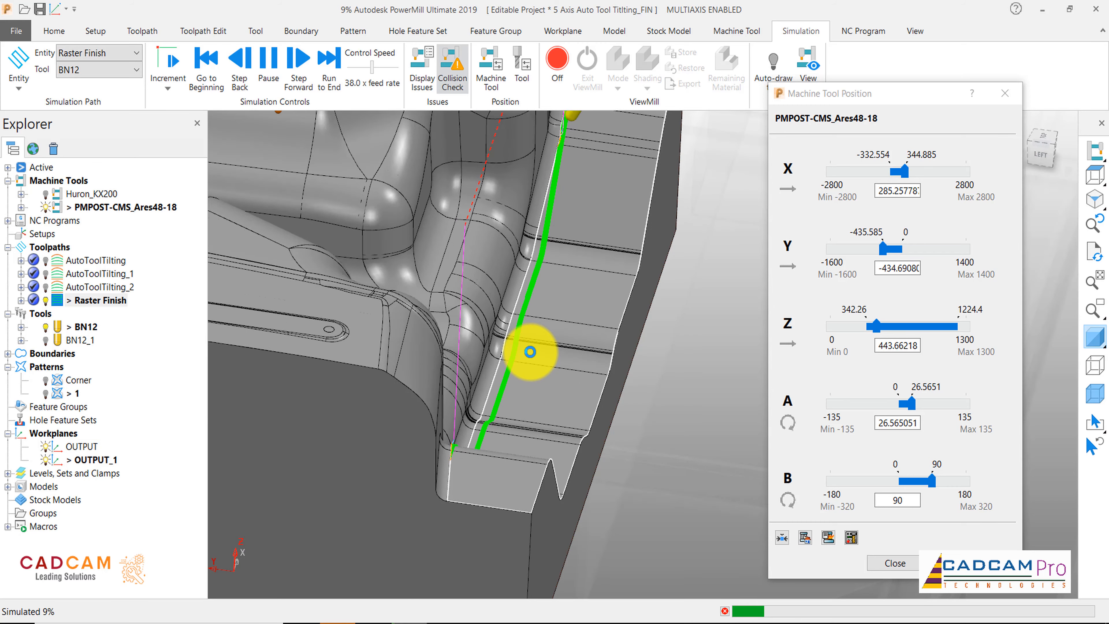
Examine the running simulation from the front, focusing on the tool tip's contact with the ledge profile
scroll(530, 352, "down", 4)
middle_click_drag(594, 384, 629, 431)
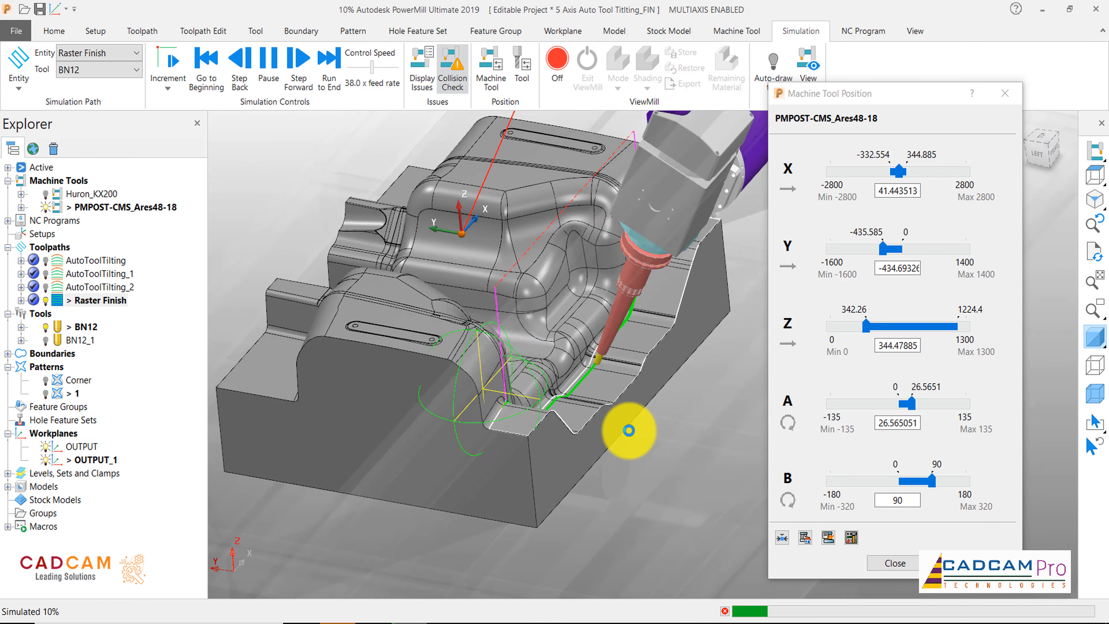
left_click(1060, 153)
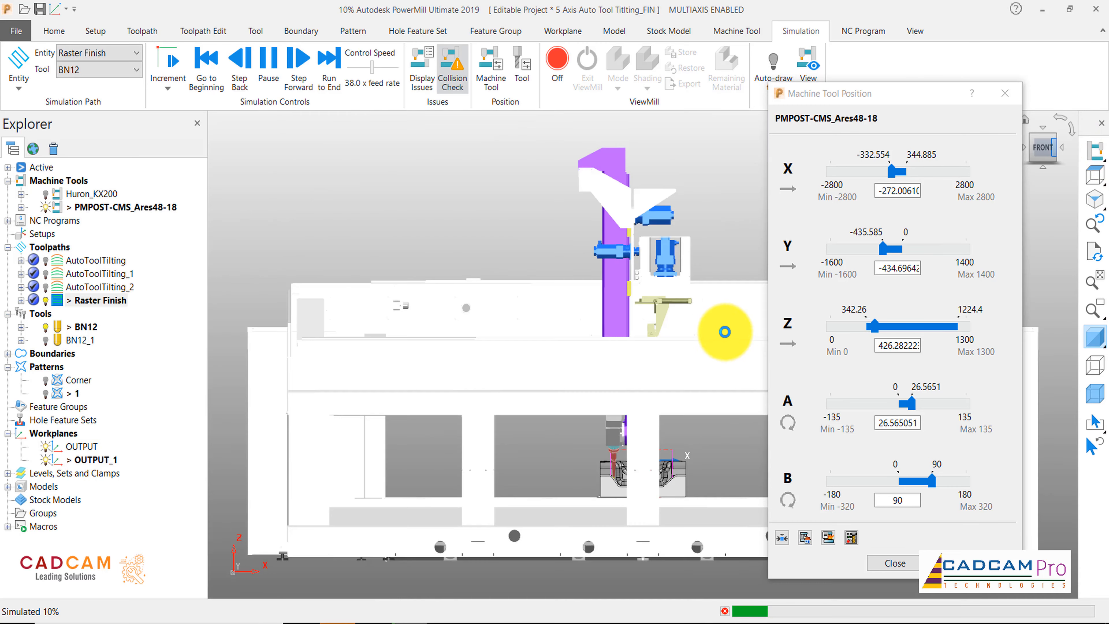
scroll(659, 497, "up", 5)
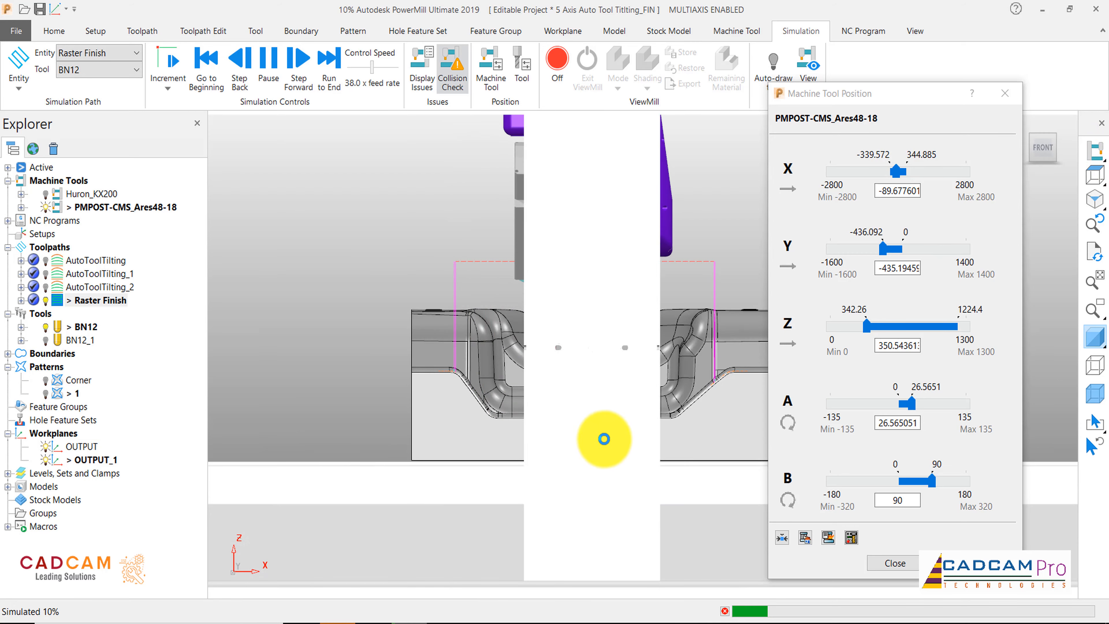
scroll(715, 405, "up", 5)
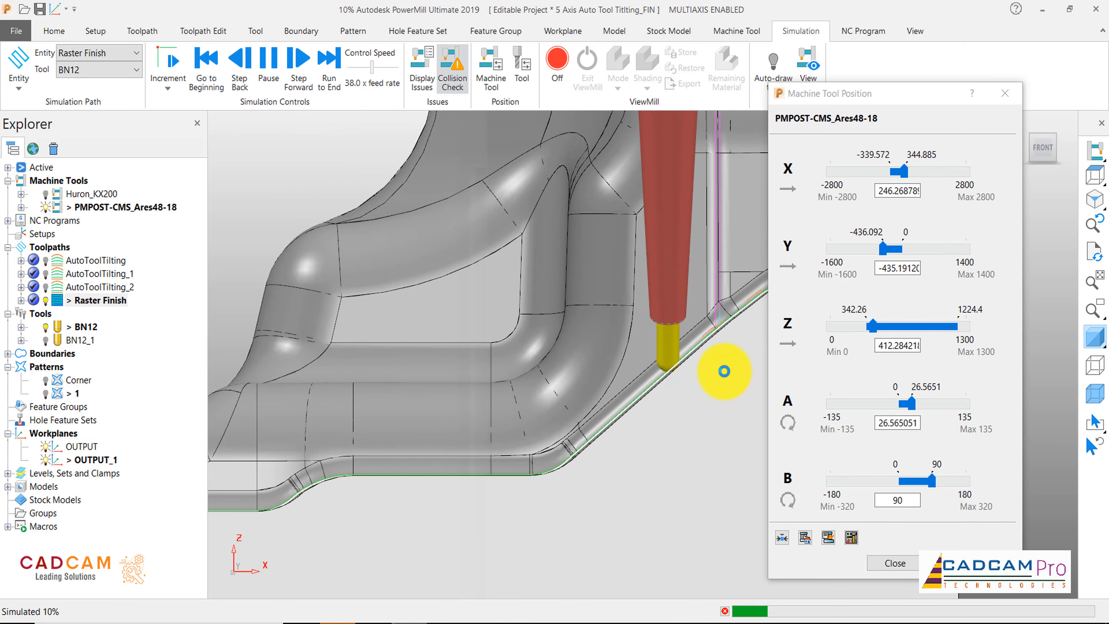
scroll(661, 366, "up", 1)
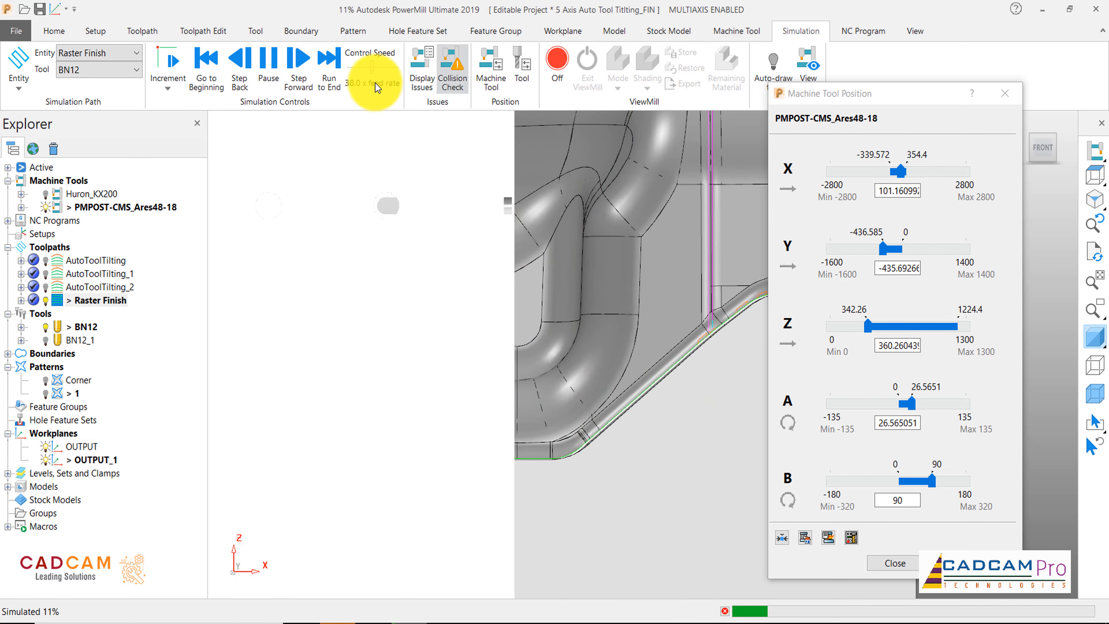
Slow the simulation to 15.0 x feed rate and pause it with the tool on the ledge's lower flat
left_click_drag(359, 70, 361, 70)
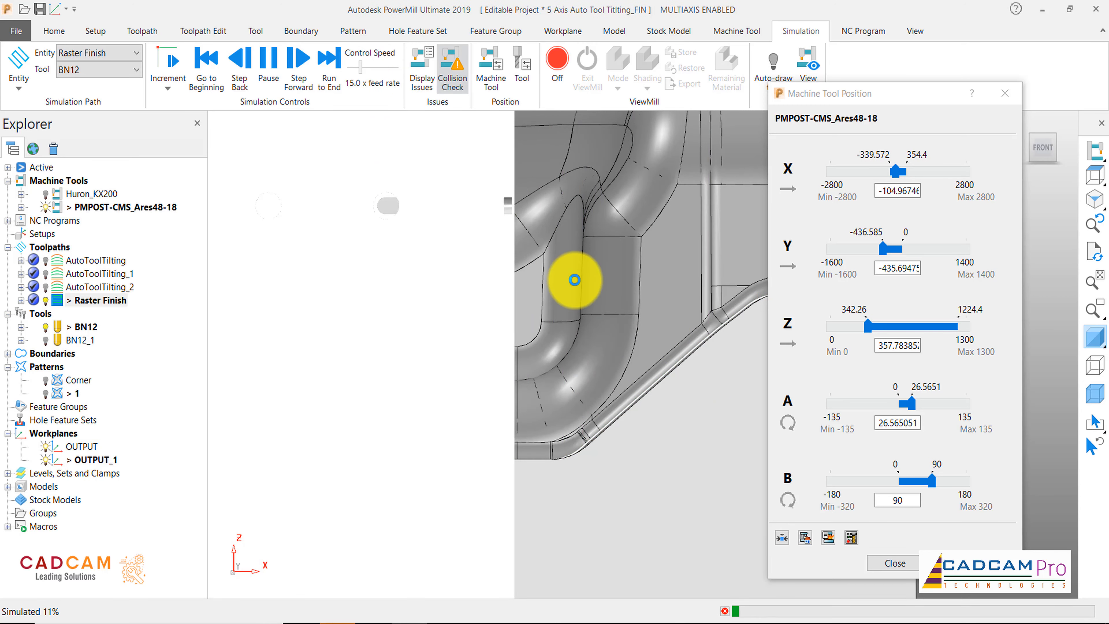
scroll(574, 280, "down", 3)
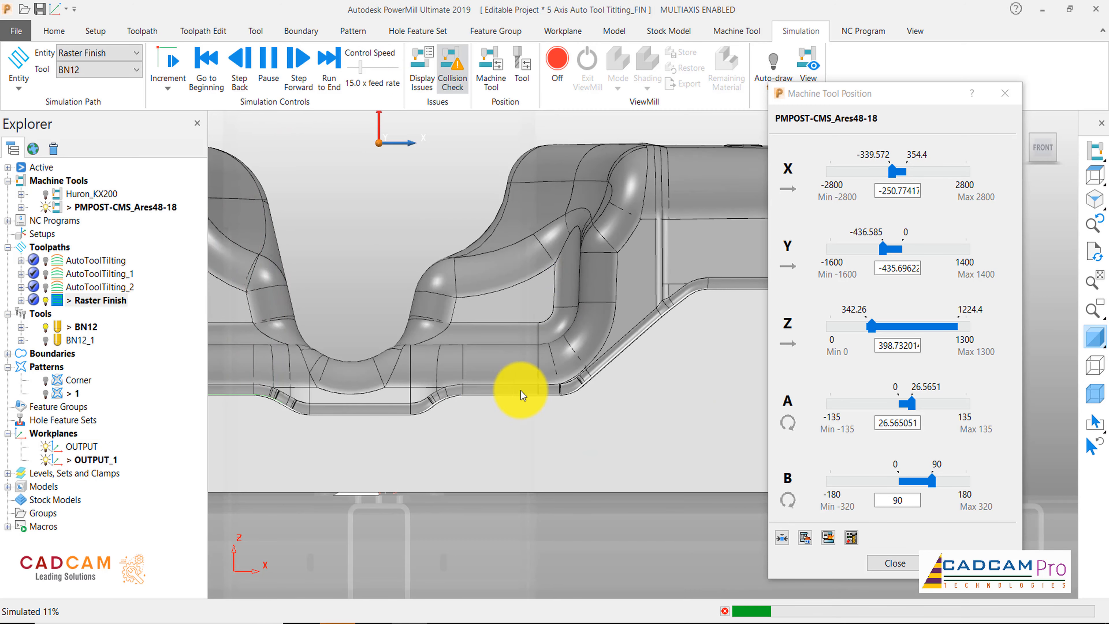
scroll(619, 367, "up", 3)
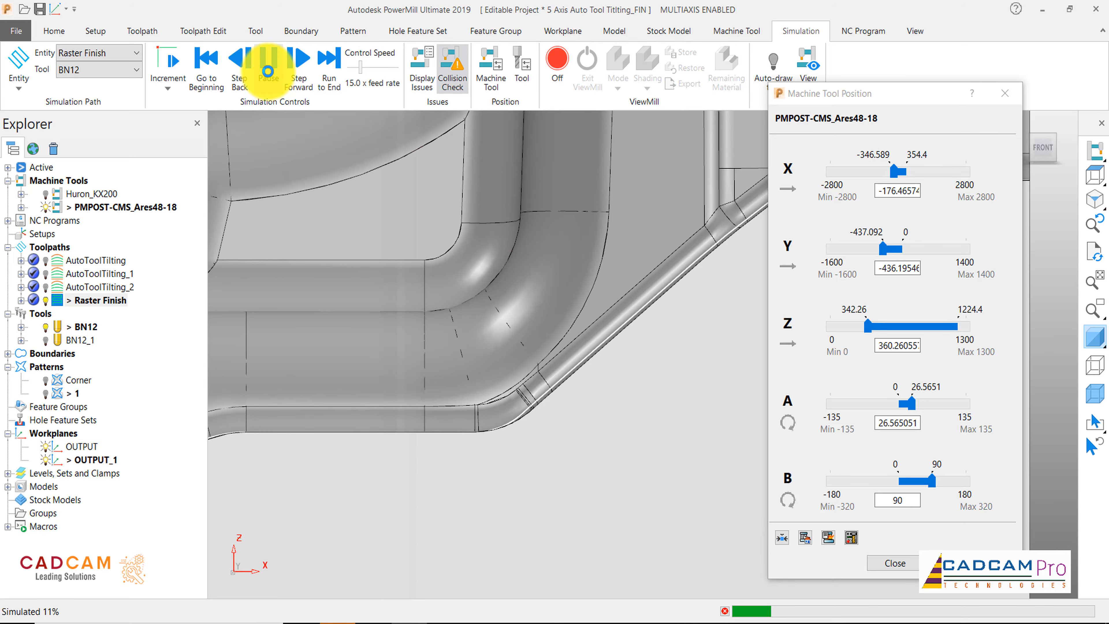
left_click(268, 71)
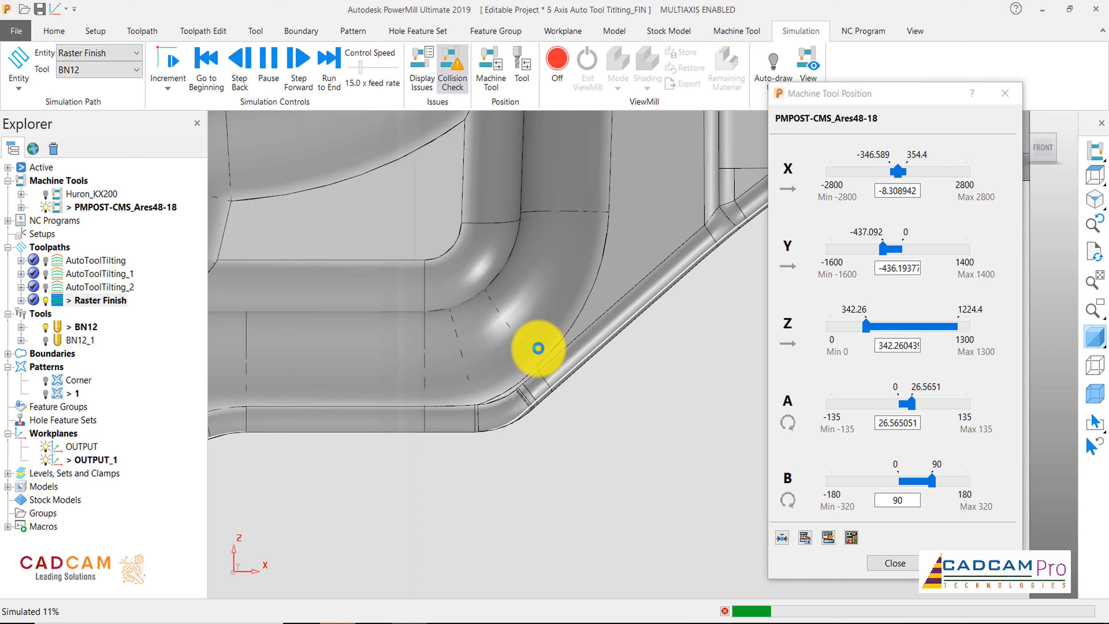
scroll(535, 346, "down", 3)
scroll(524, 357, "up", 5)
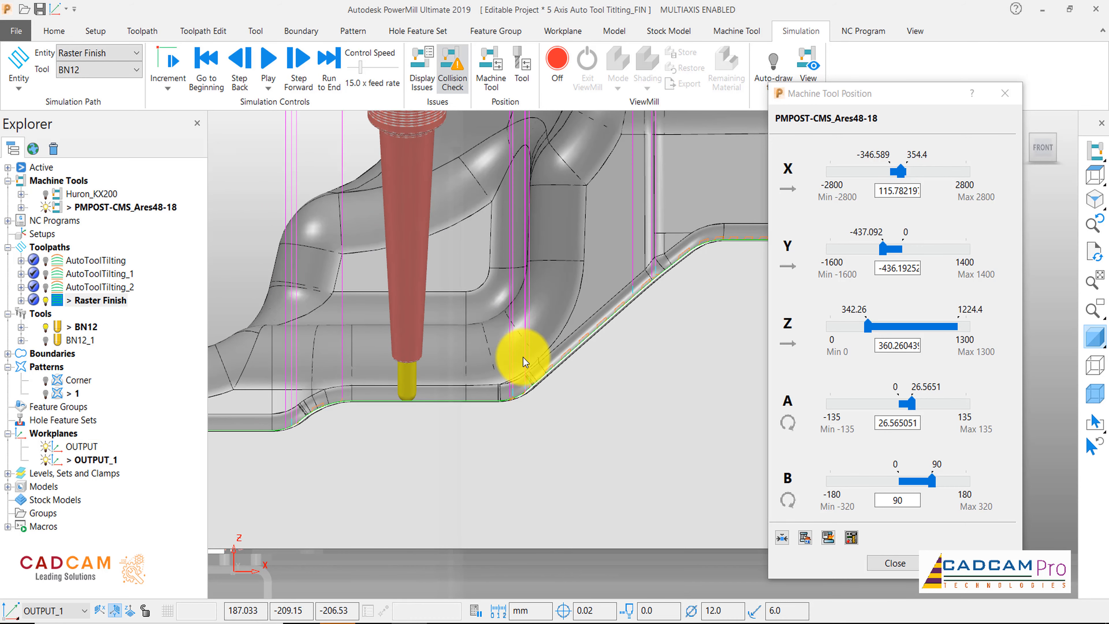
Resume the simulation at 1.0 x feed rate and examine the ball tip approaching the ledge's lower corner
left_click(276, 66)
scroll(340, 433, "up", 6)
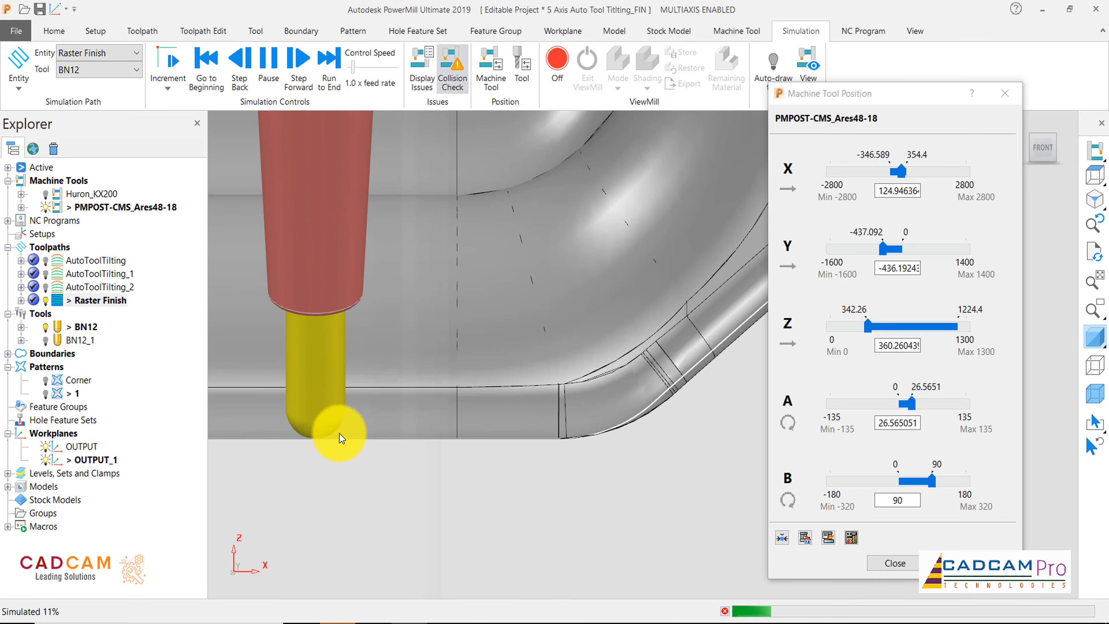
scroll(311, 435, "down", 5)
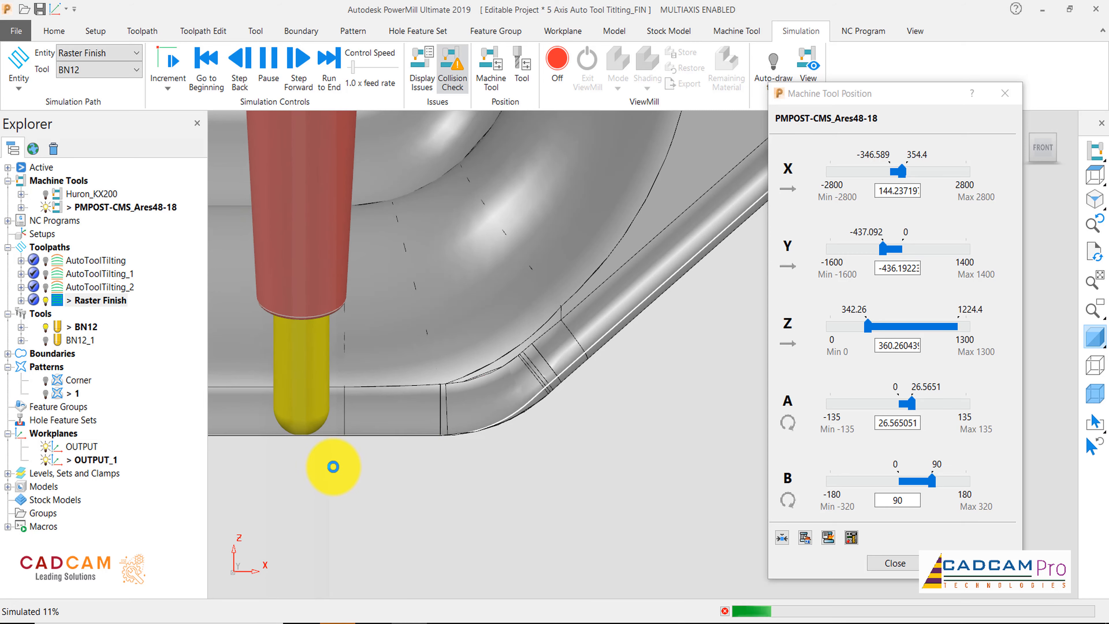
scroll(330, 465, "down", 2)
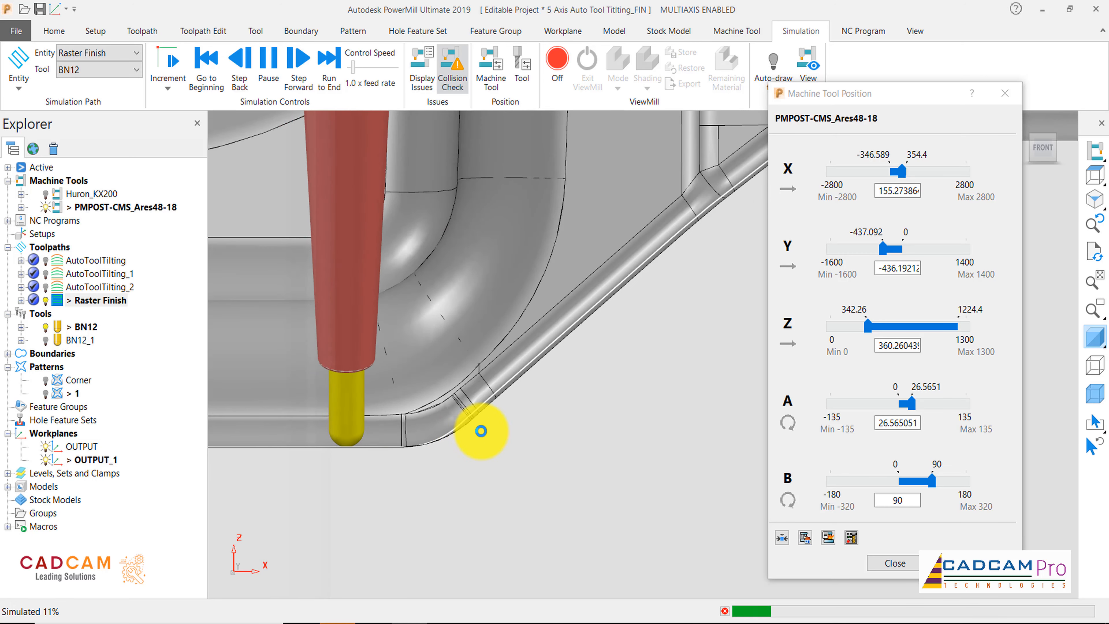
scroll(480, 428, "up", 1)
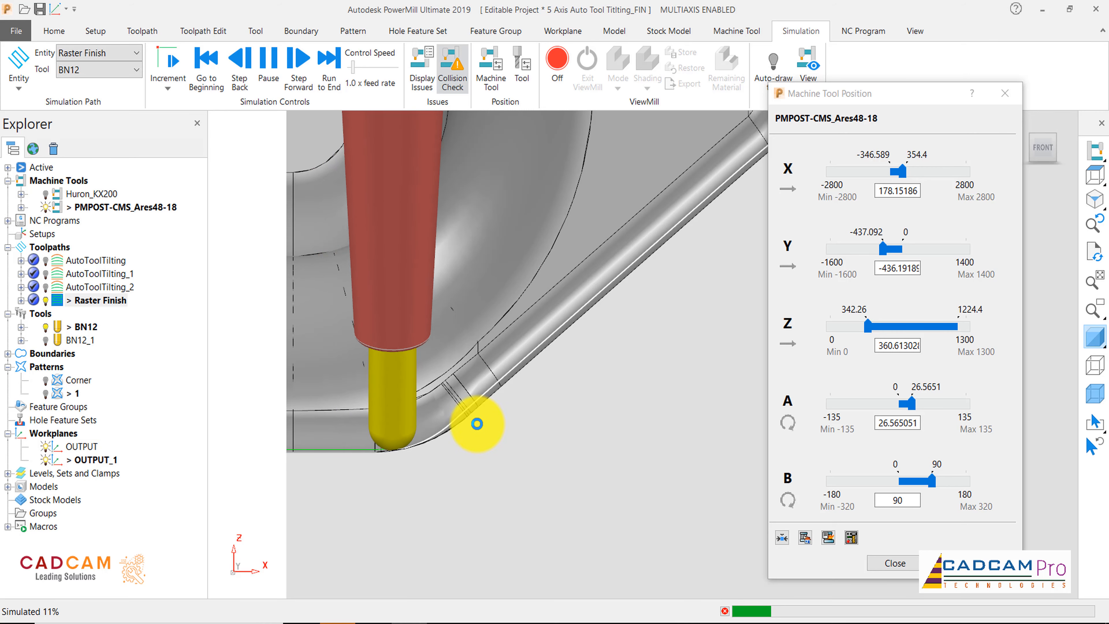
Examine the tool tip and holder as they pass through the lower corner radius onto the ledge's slope
scroll(434, 416, "up", 2)
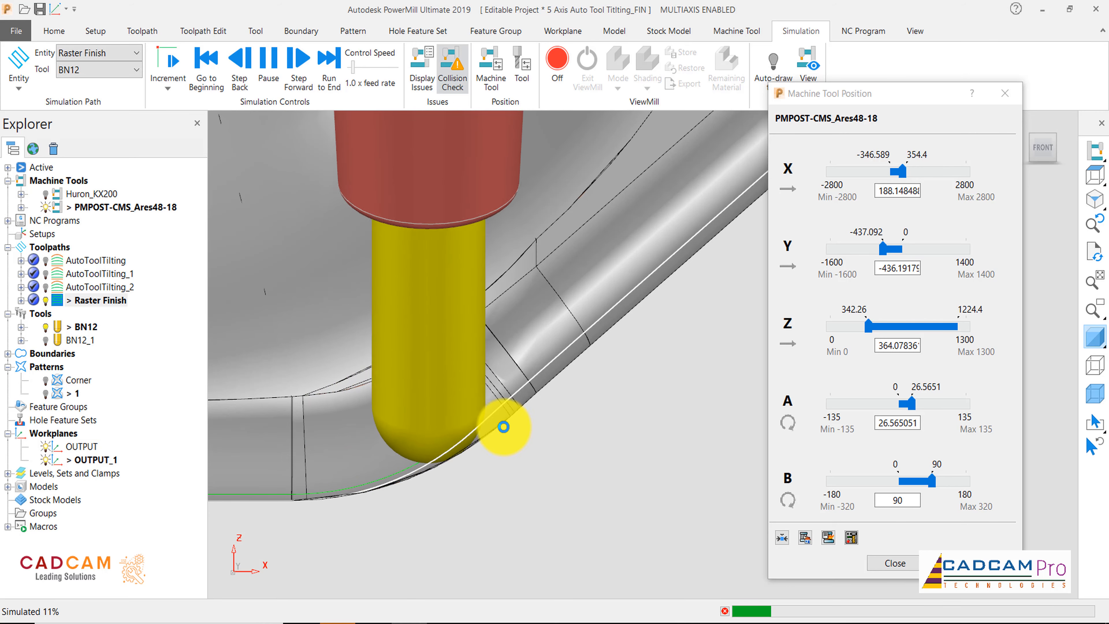
scroll(500, 426, "up", 2)
scroll(421, 443, "down", 4)
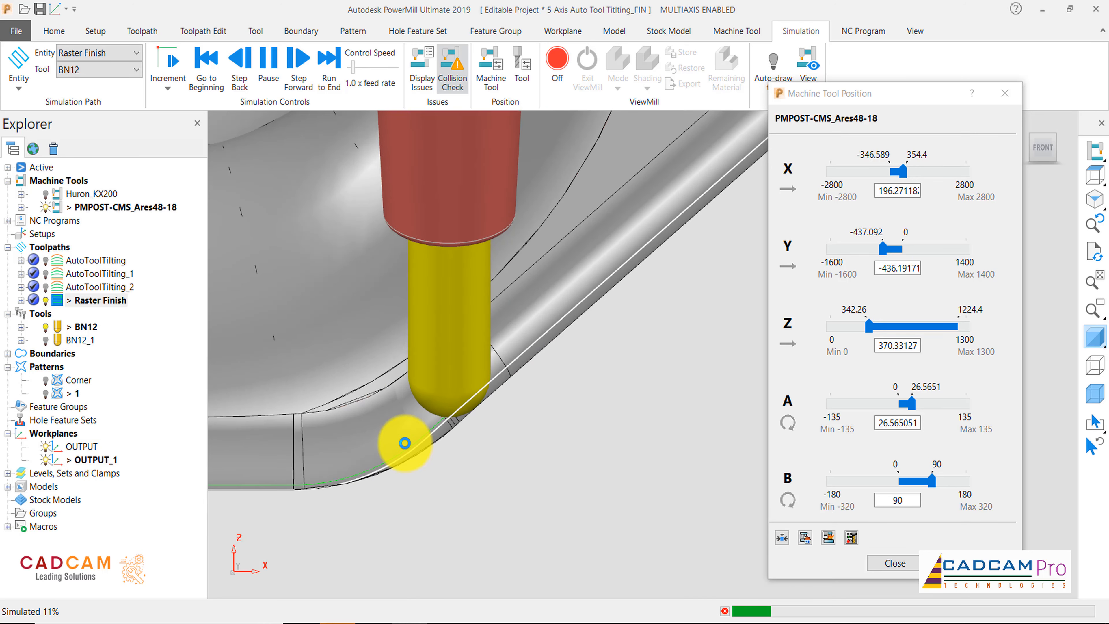
scroll(529, 367, "up", 1)
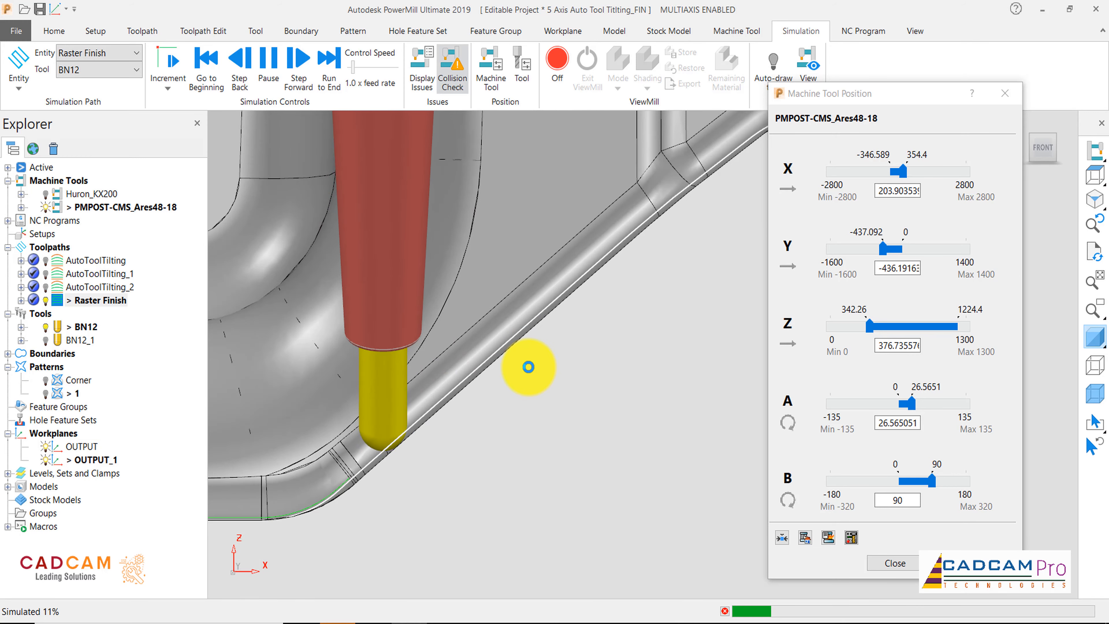
scroll(485, 372, "down", 2)
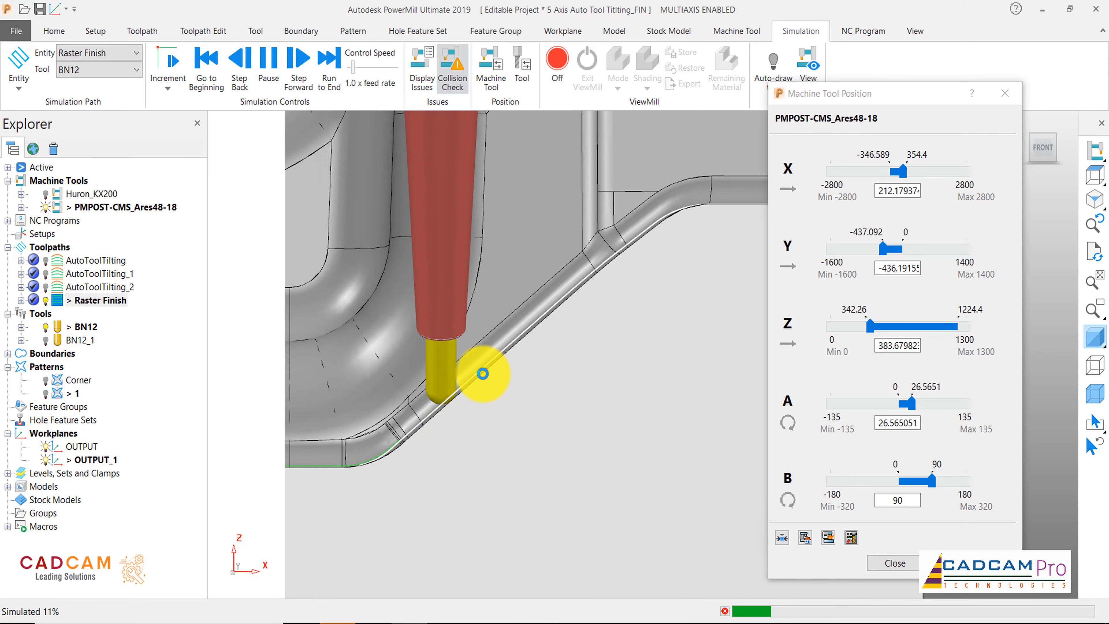
scroll(518, 331, "down", 1)
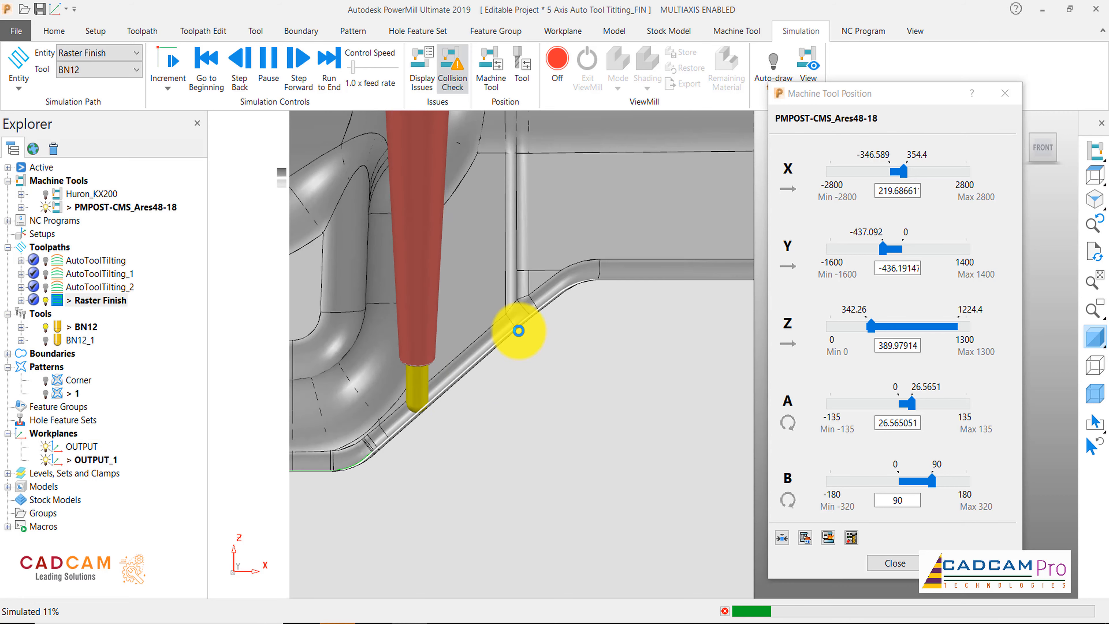
Follow the ball tip up the ledge's slope and inspect its contact around the upper radius and flat
scroll(498, 335, "up", 3)
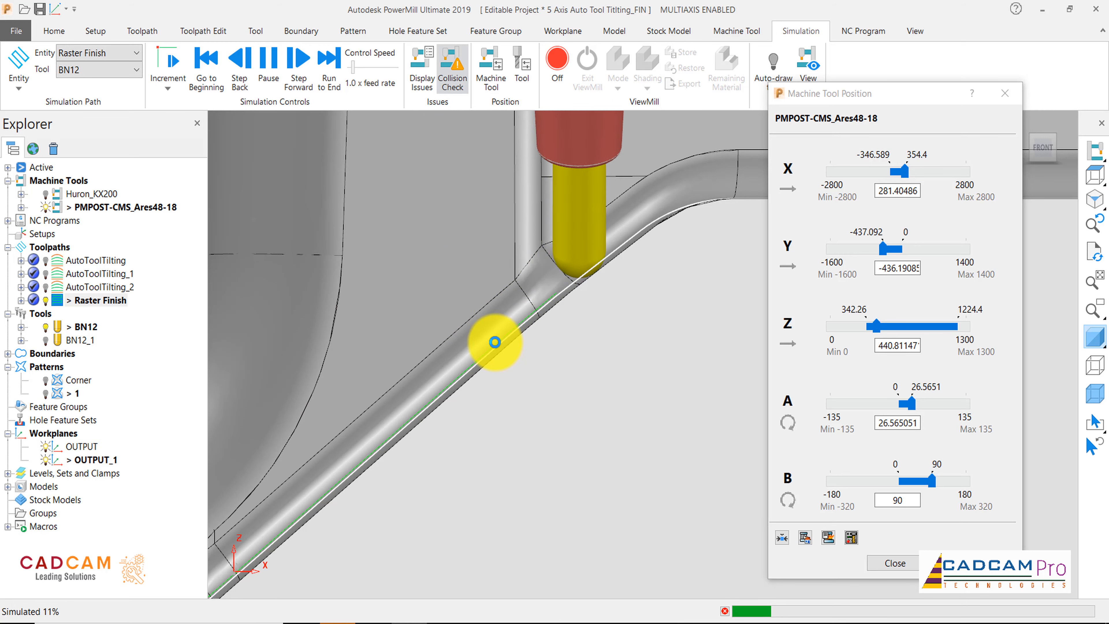
scroll(495, 342, "down", 3)
scroll(495, 344, "down", 2)
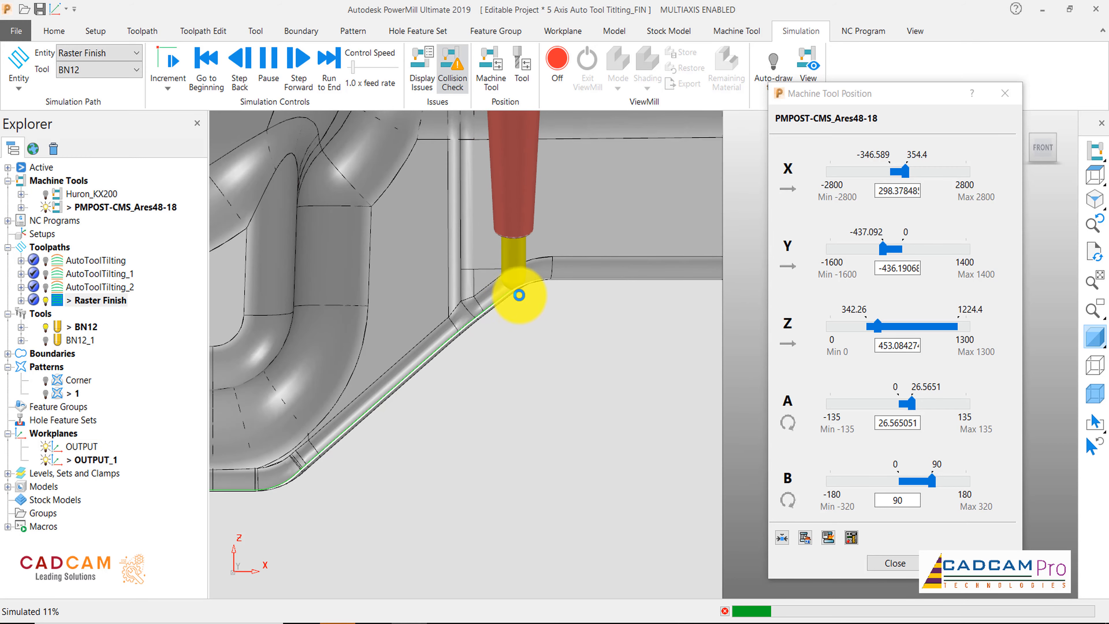
scroll(519, 295, "up", 3)
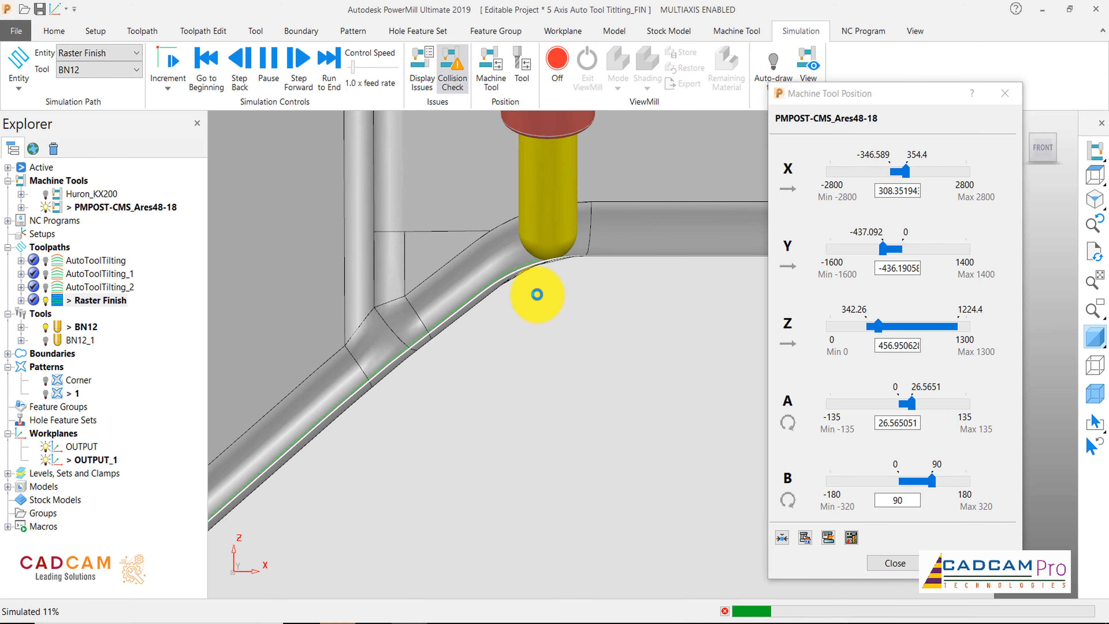
scroll(537, 295, "down", 5)
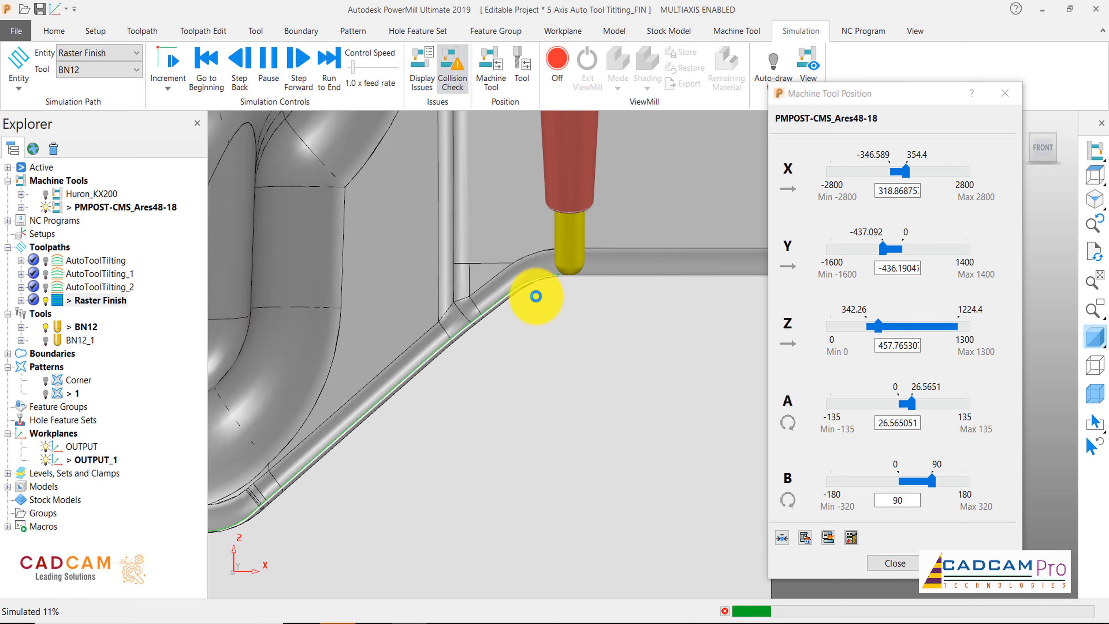
scroll(553, 299, "up", 2)
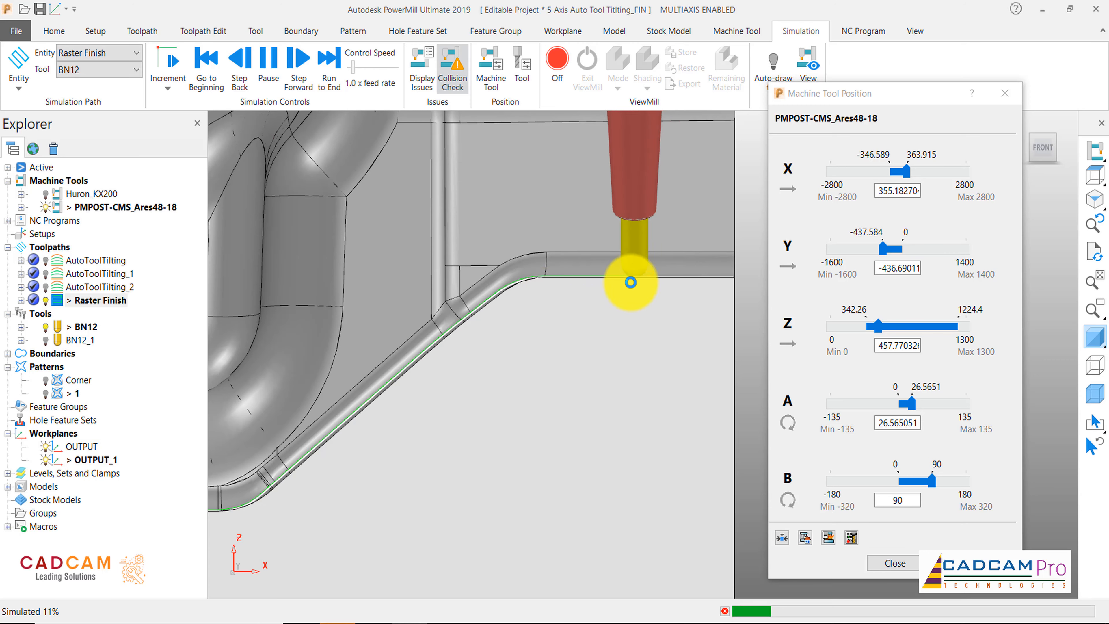
scroll(630, 282, "up", 3)
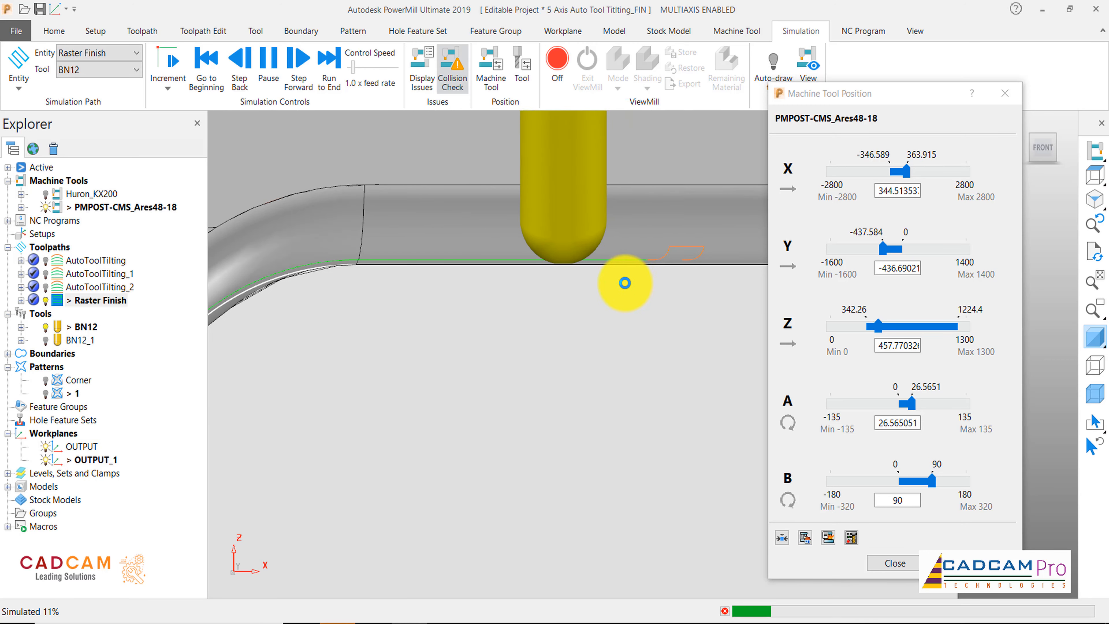
Examine the tilted tool and head moving along the ledge from an angled view showing the whole die
scroll(627, 283, "down", 5)
middle_click_drag(554, 344, 609, 388)
scroll(530, 406, "up", 5)
scroll(569, 341, "down", 6)
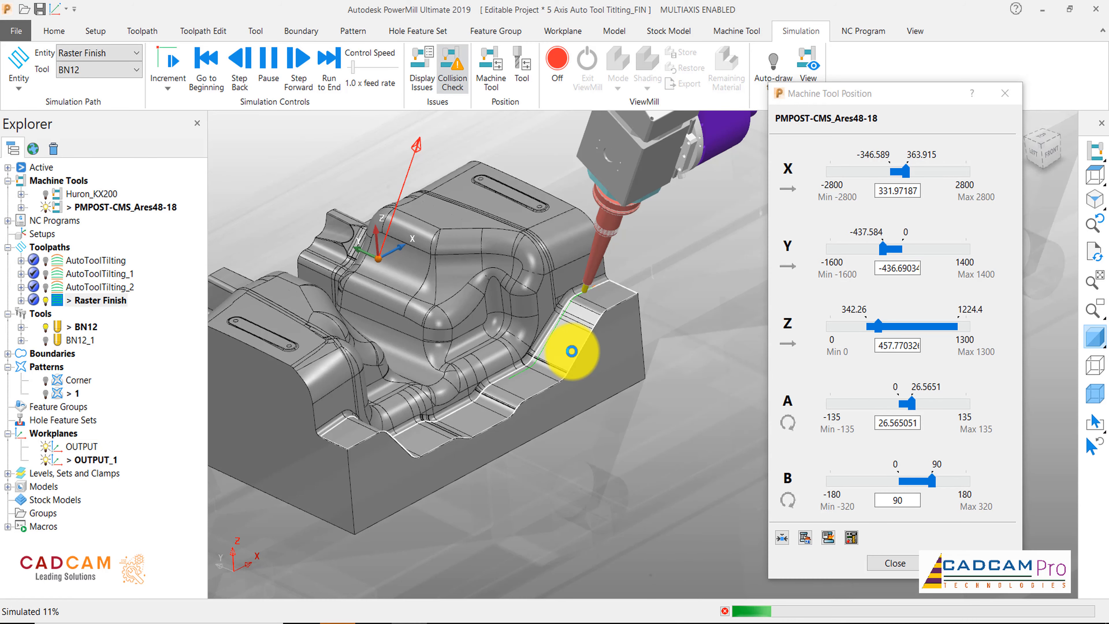
scroll(571, 329, "down", 3)
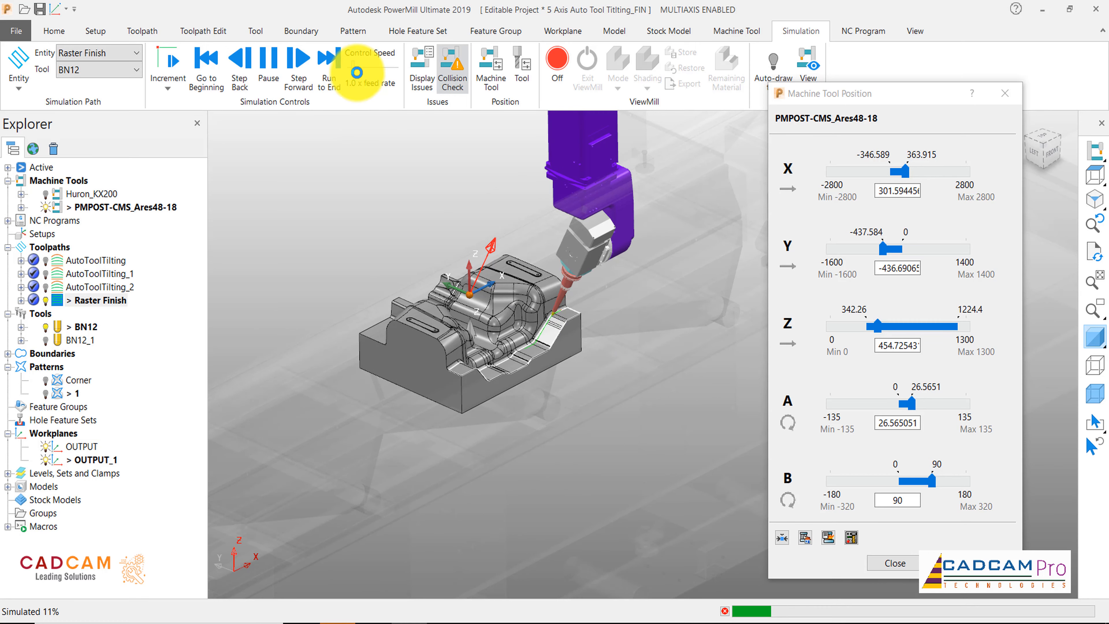
Raise the simulation speed to 22.0 and then 52.0 x feed rate, and stop playback after reviewing the remaining passes
left_click_drag(354, 71, 363, 73)
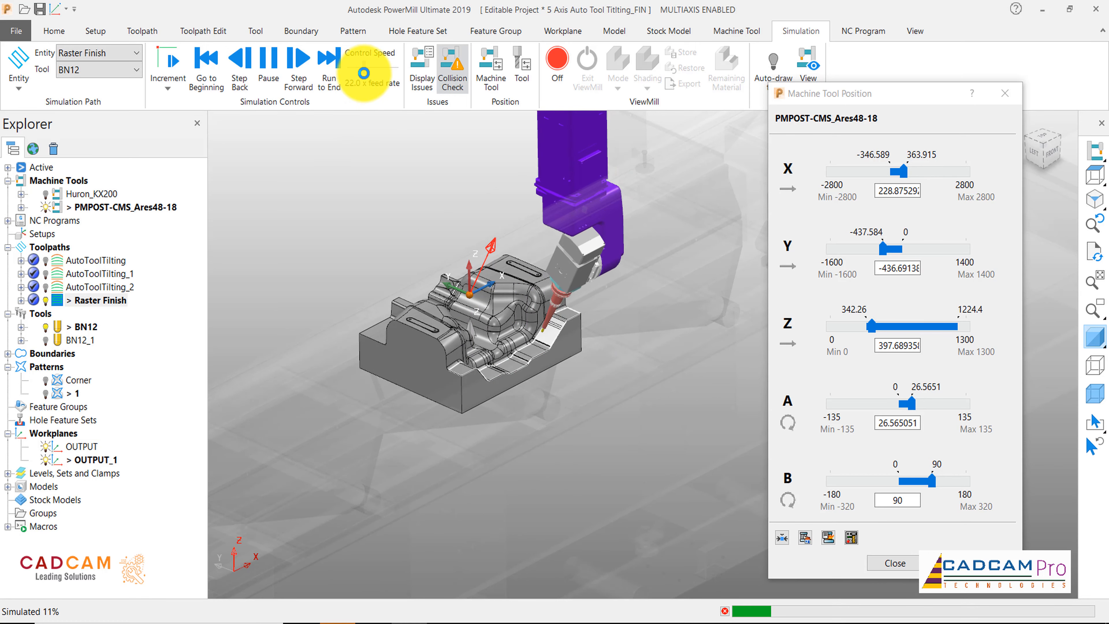
mouse_move(377, 75)
left_mouse_down()
mouse_move(363, 70)
mouse_move(378, 70)
left_mouse_up()
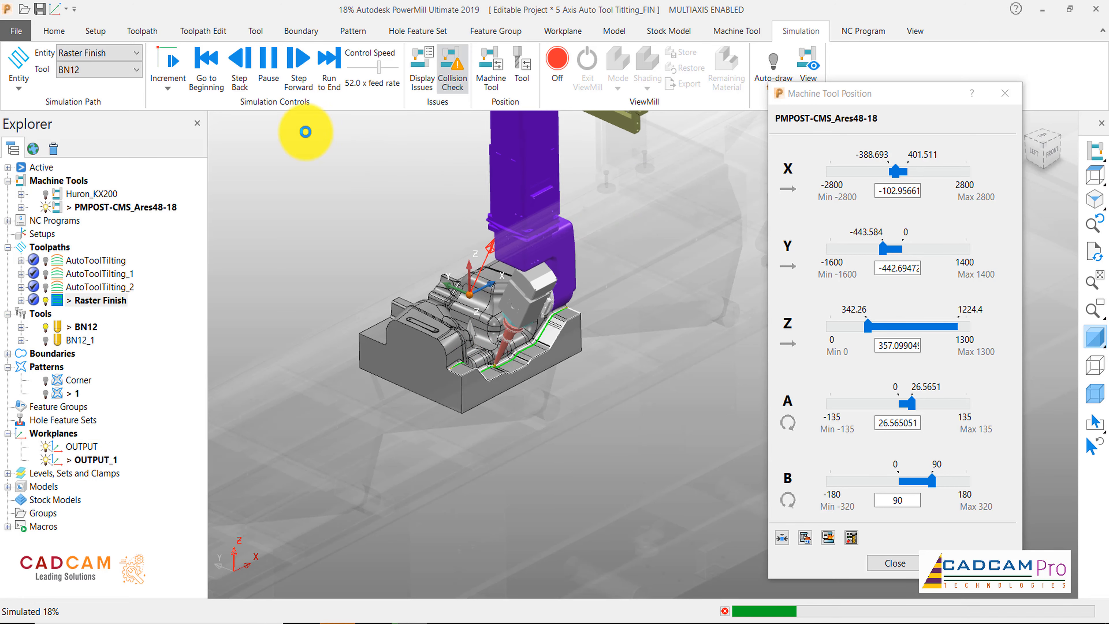
left_click(272, 68)
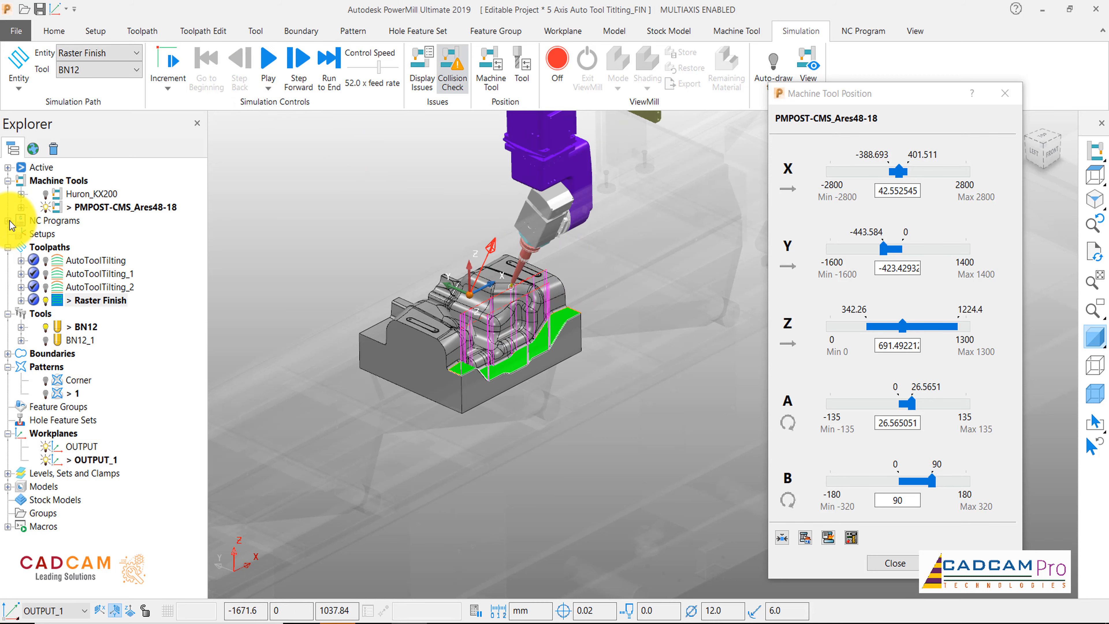
Activate NC program 0001 and open its settings
double_click(27, 224)
right_click(75, 235)
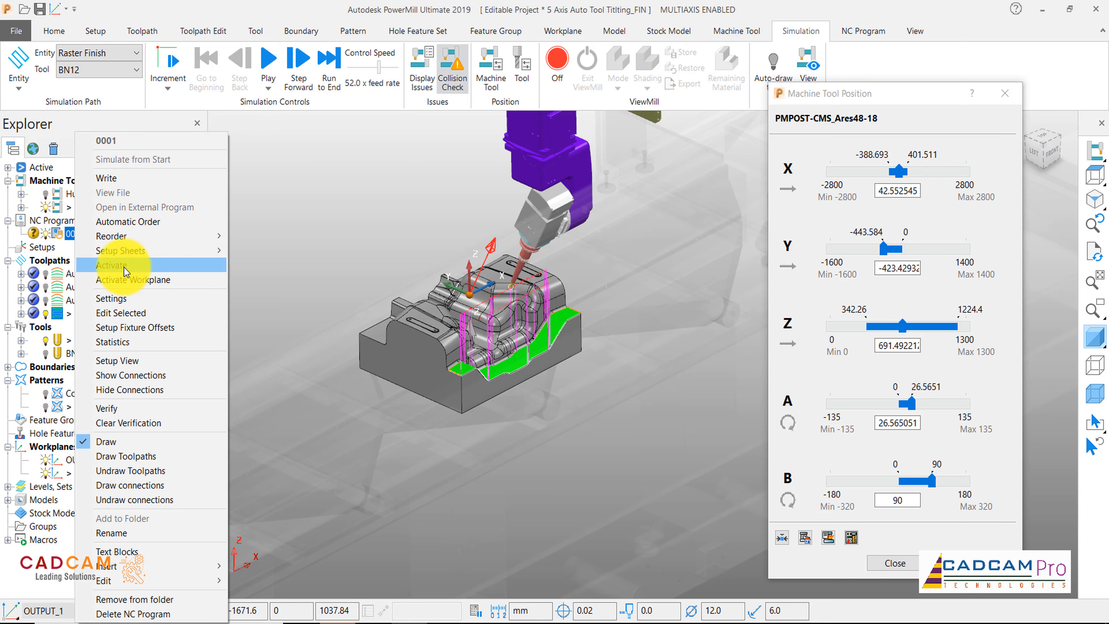
left_click(104, 265)
right_click(94, 313)
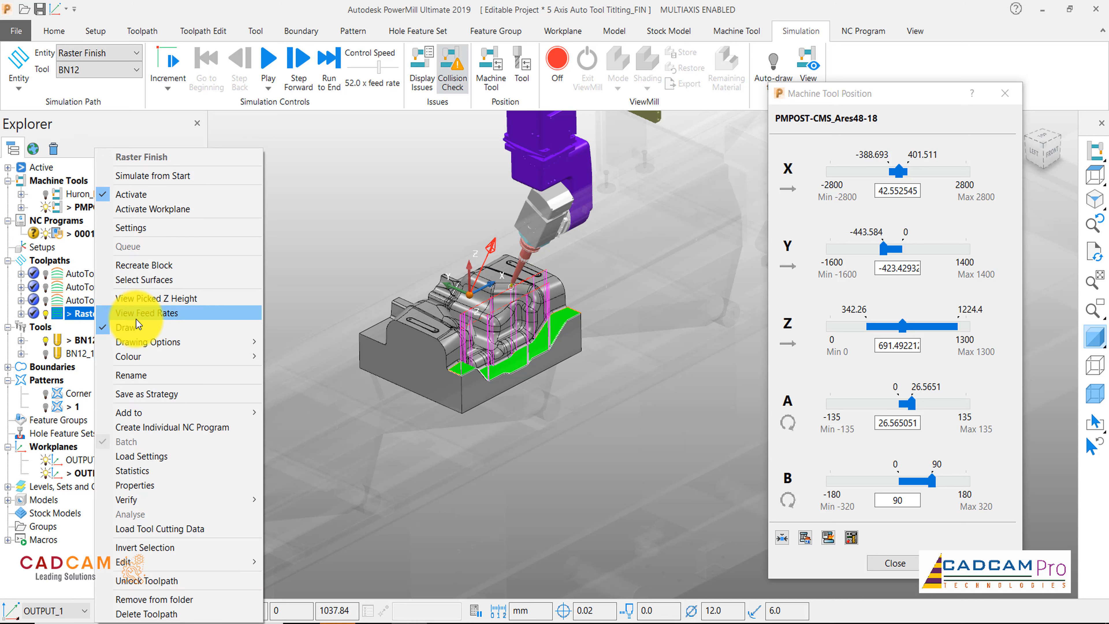
left_click(82, 235)
right_click(81, 235)
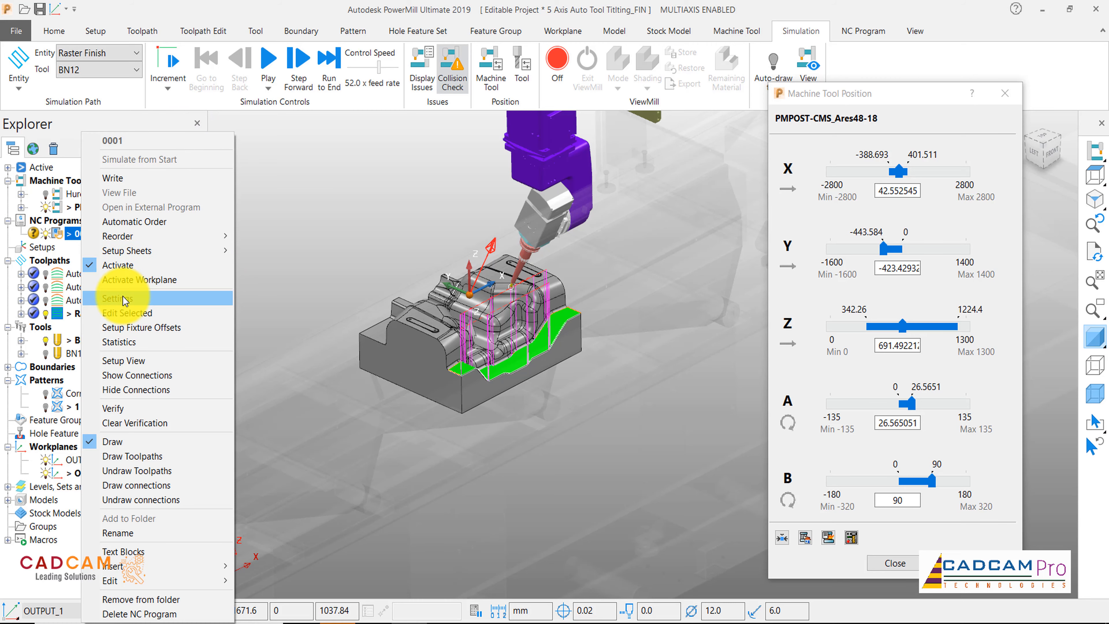
left_click(125, 299)
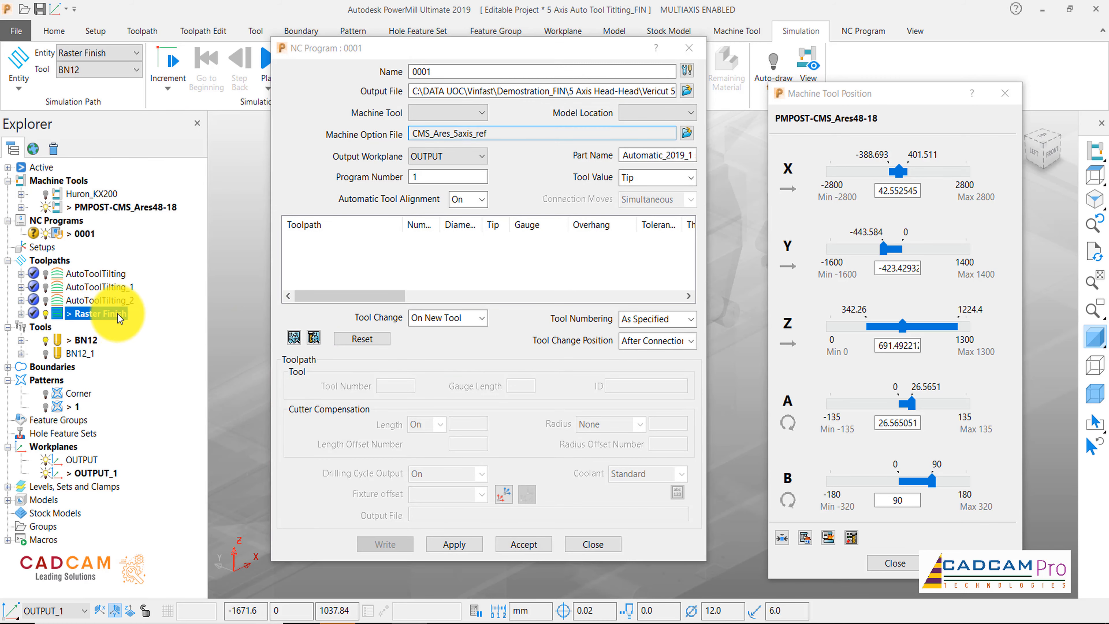
Add the Raster Finish toolpath to NC program 0001
right_click(118, 314)
mouse_move(172, 412)
left_click(319, 426)
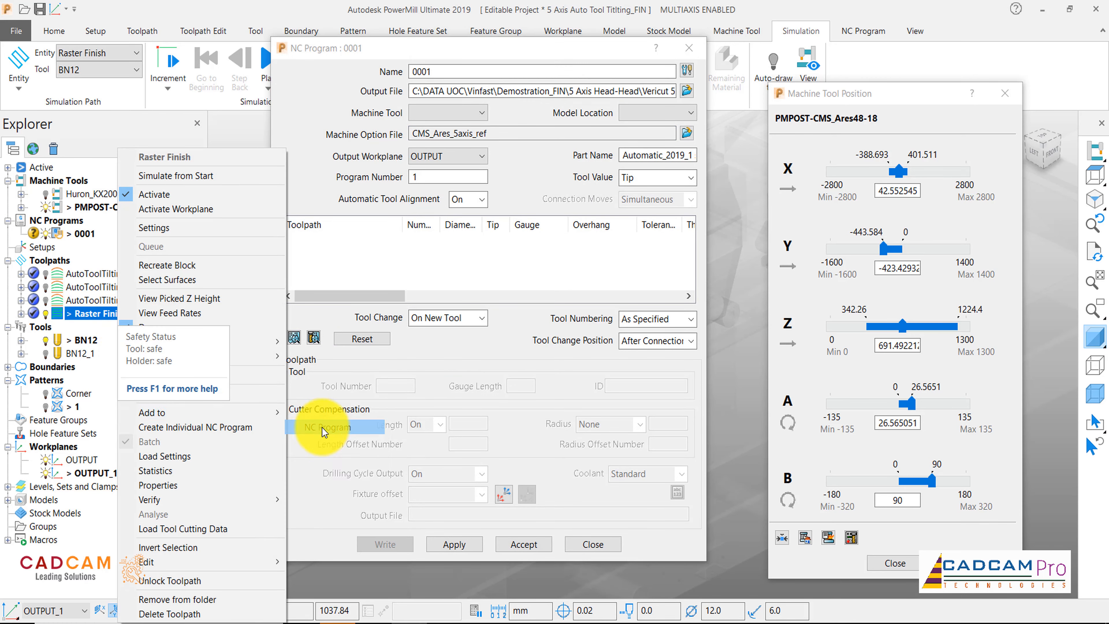
Set the output workplane of NC program 0001 to OUTPUT_1, then apply and accept the settings
left_click(480, 545)
left_click(516, 548)
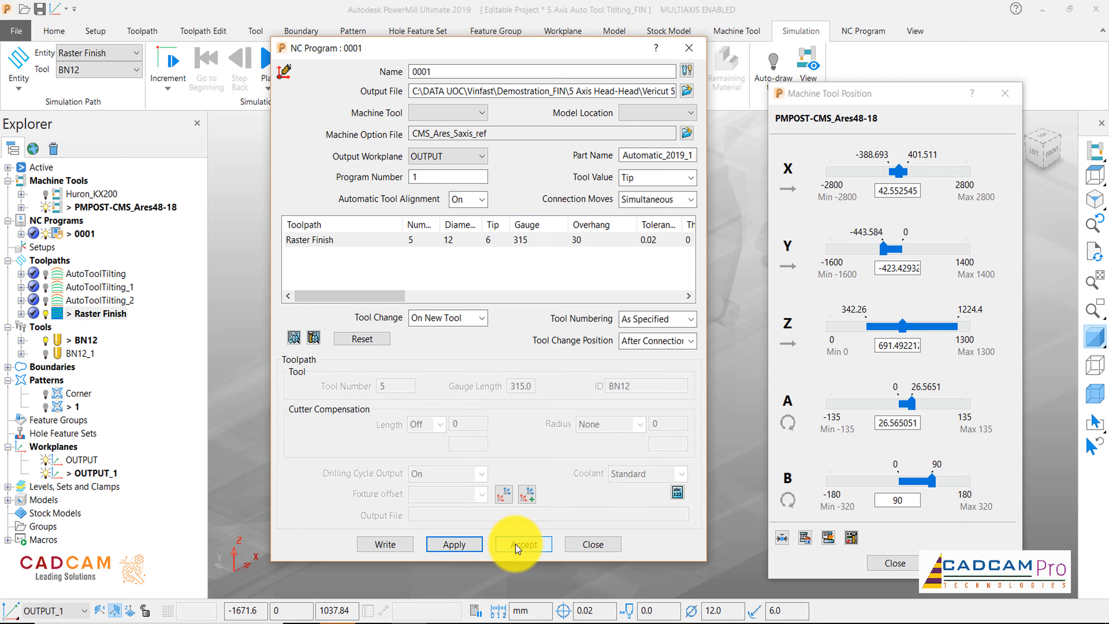
left_click(463, 156)
left_click(458, 197)
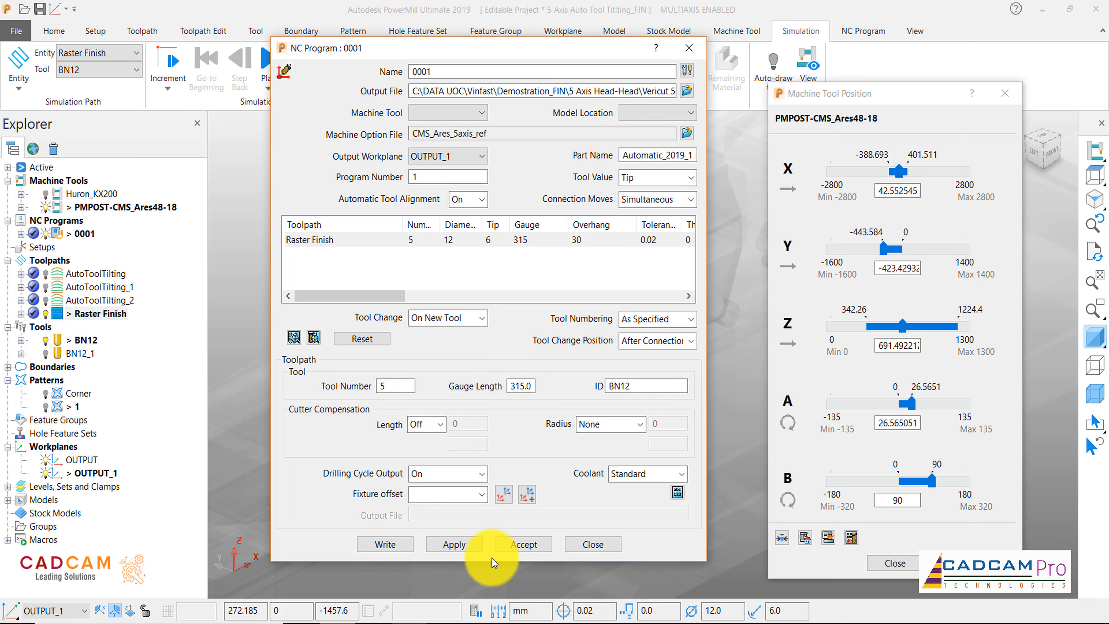
left_click(475, 546)
left_click(535, 546)
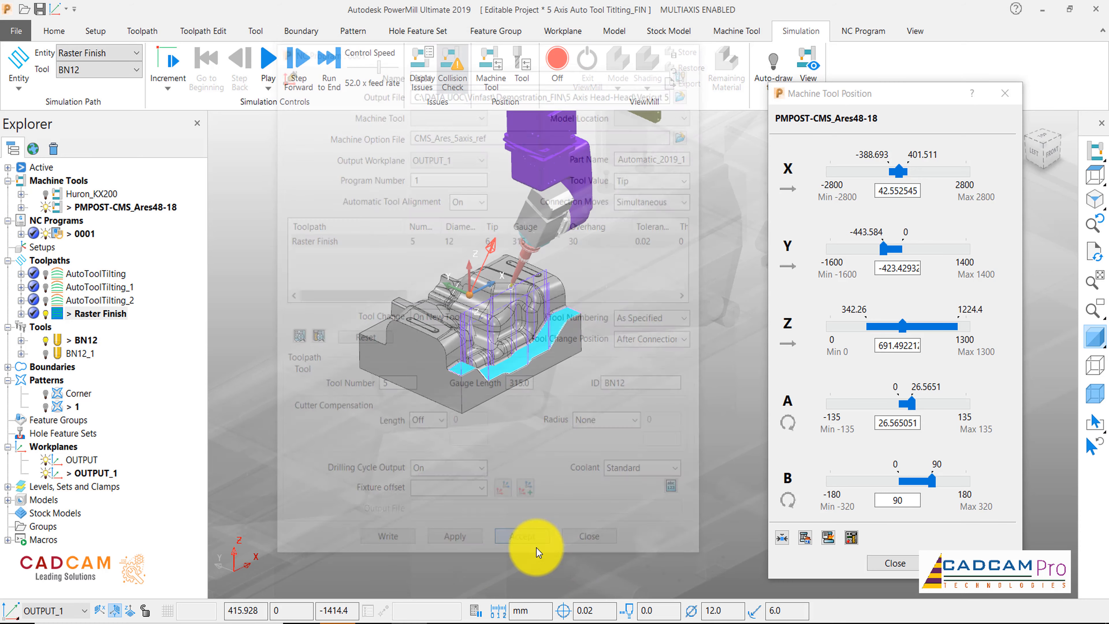
Write NC program 0001 to its output file and dismiss the postprocessing report
left_click(21, 234)
right_click(88, 238)
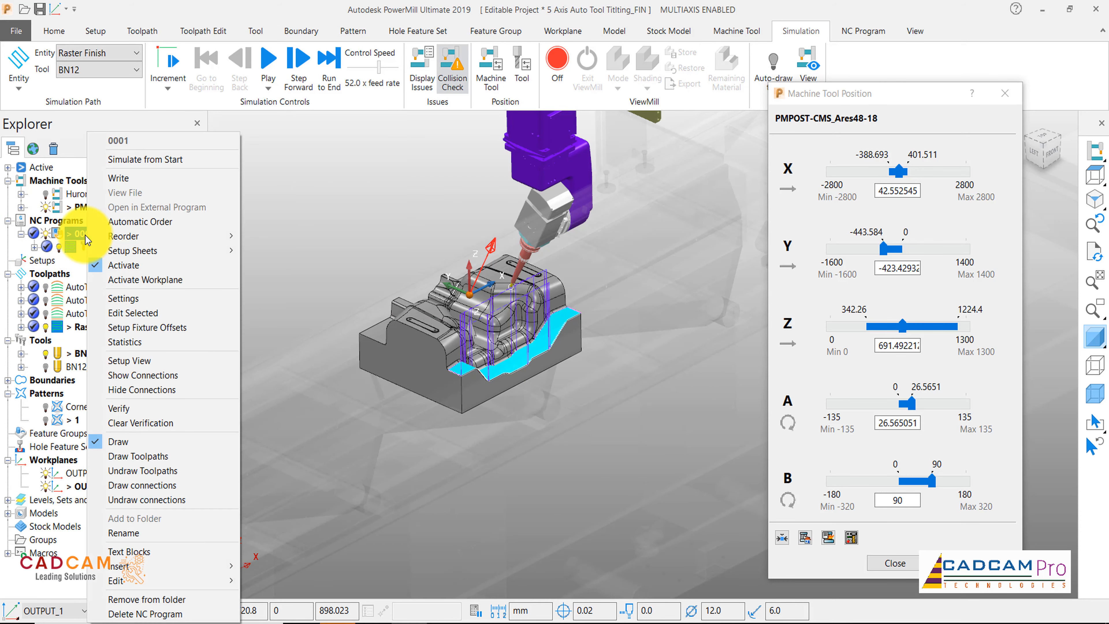
left_click(134, 180)
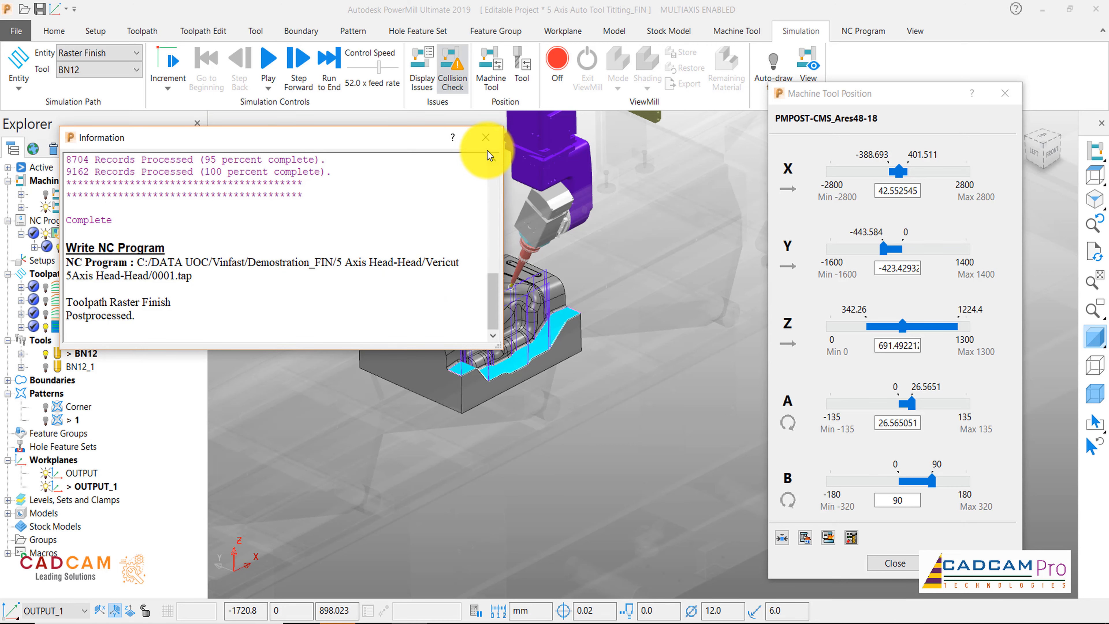
left_click(485, 137)
Inspect the raster toolpath on the die's lower ledge and close the machine tool position window
scroll(517, 324, "up", 6)
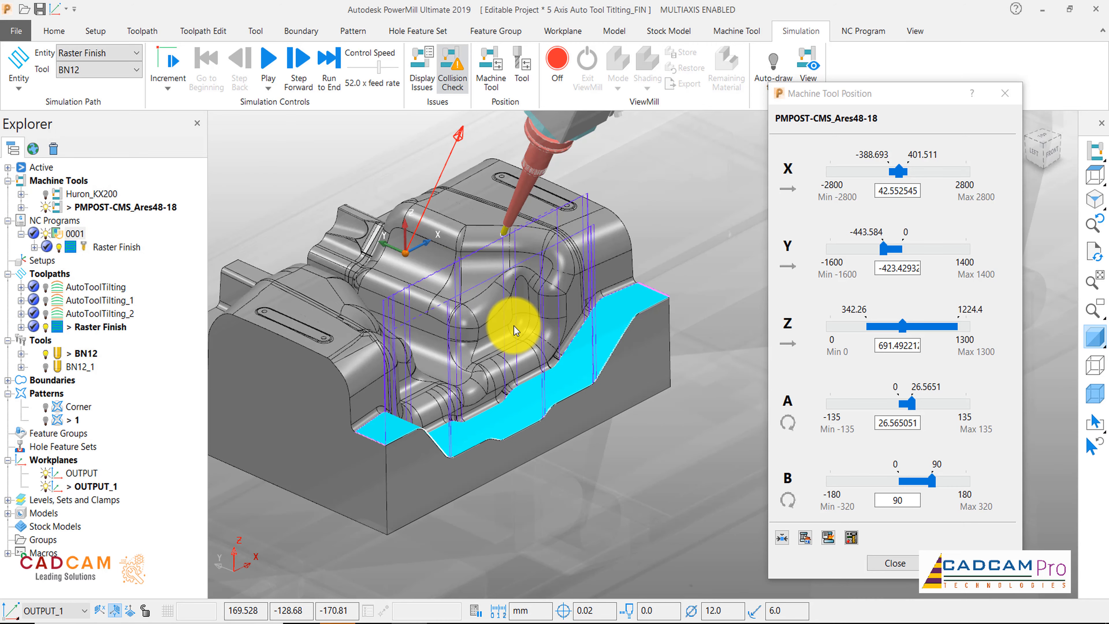
scroll(452, 398, "down", 6)
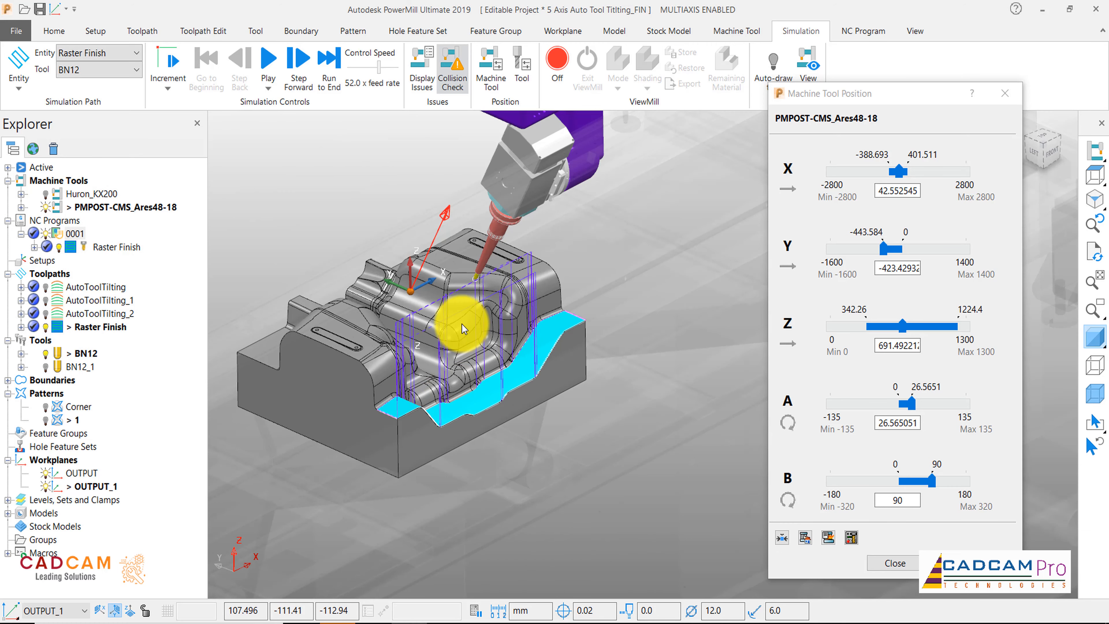
scroll(502, 361, "up", 4)
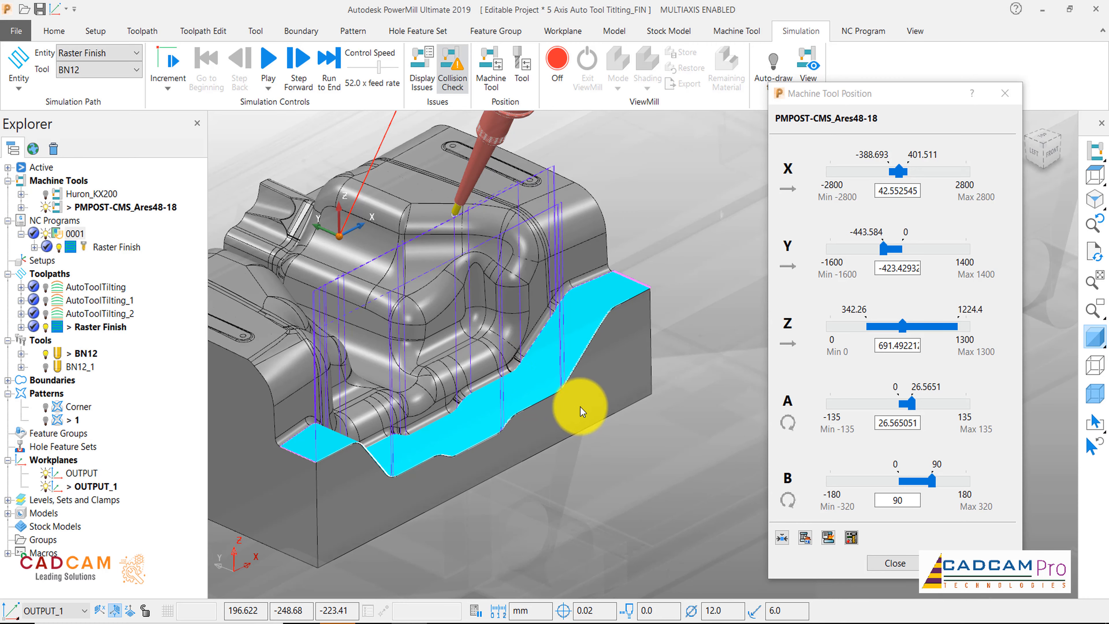
left_click(881, 565)
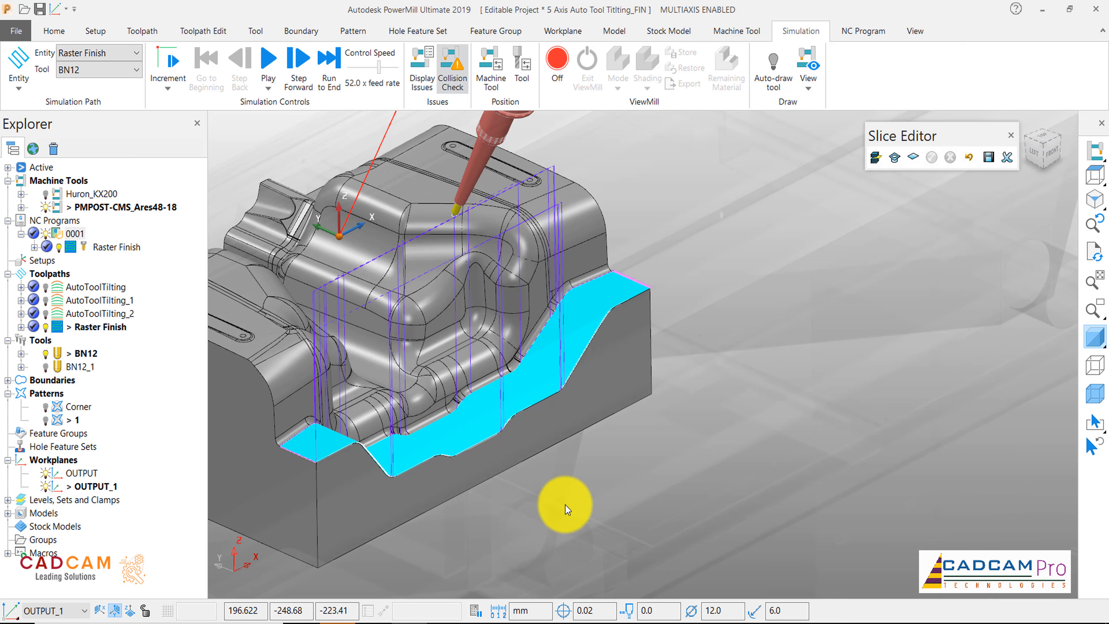
Arrange the PowerMill window beside VERICUT's machine view and frame the die with the tilted head
scroll(606, 467, "down", 5)
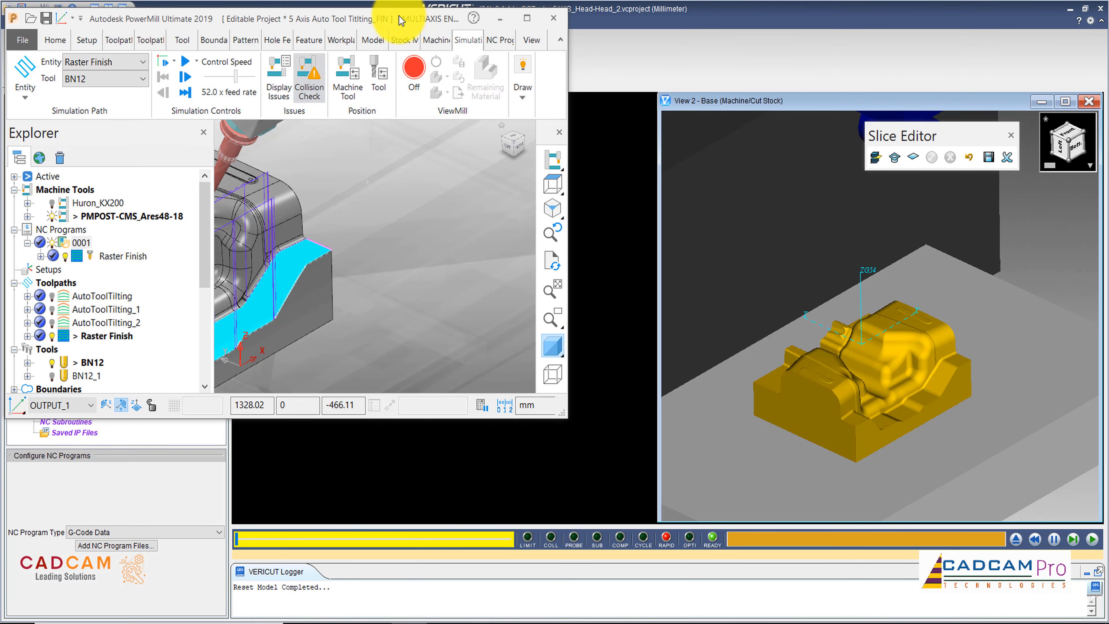
mouse_move(399, 19)
left_mouse_down()
mouse_move(436, 50)
mouse_move(433, 29)
mouse_move(396, 30)
left_mouse_up()
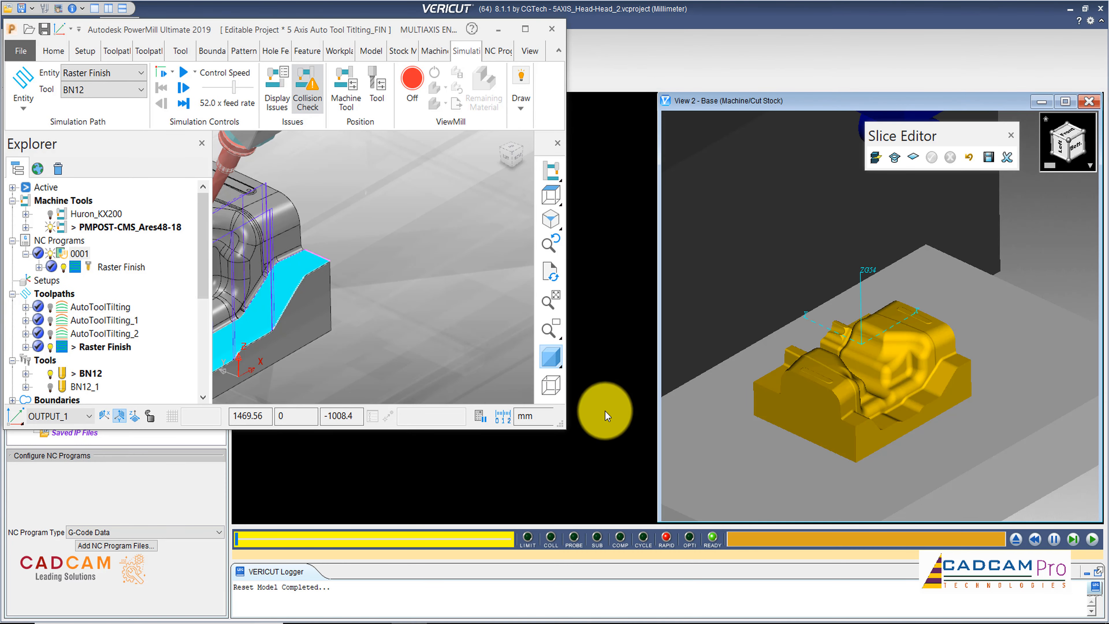
left_click_drag(567, 431, 653, 608)
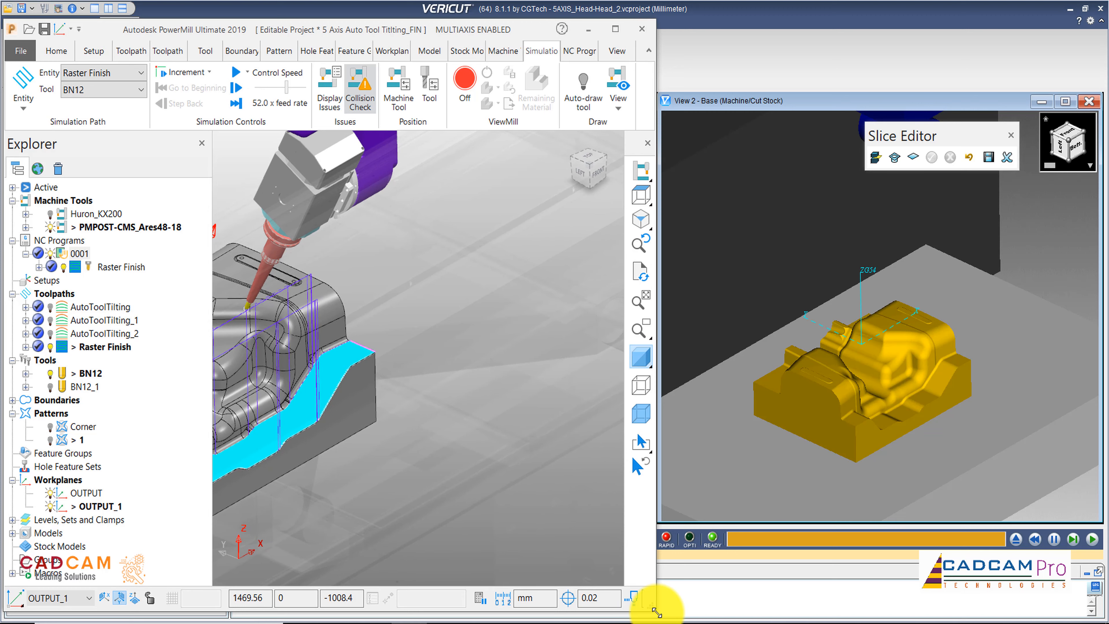
scroll(453, 413, "up", 3)
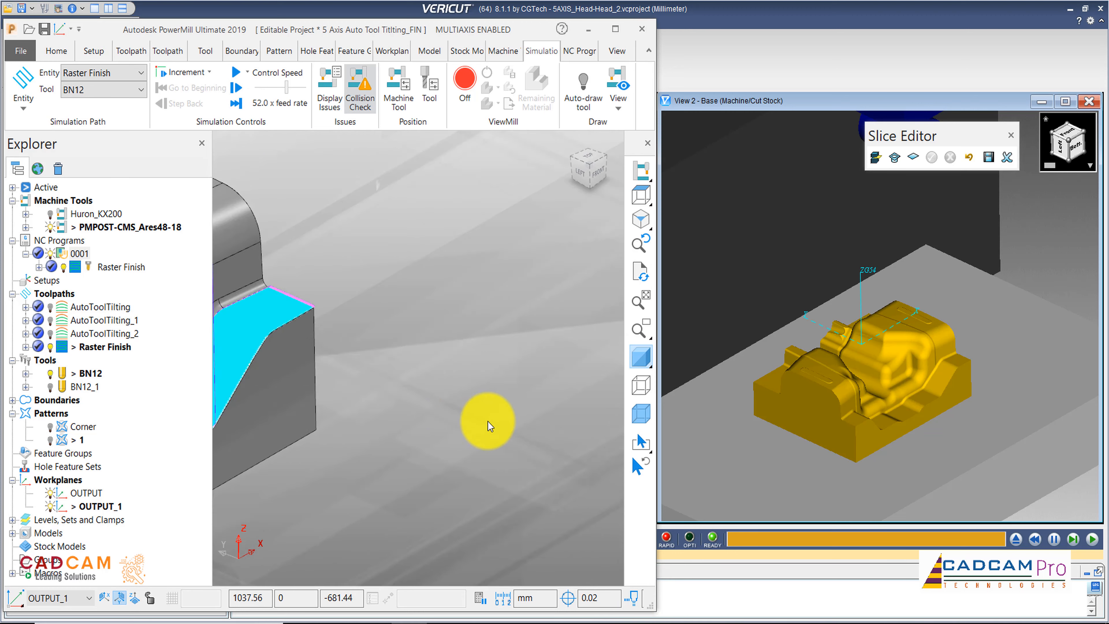
scroll(509, 421, "down", 7)
scroll(401, 380, "up", 2)
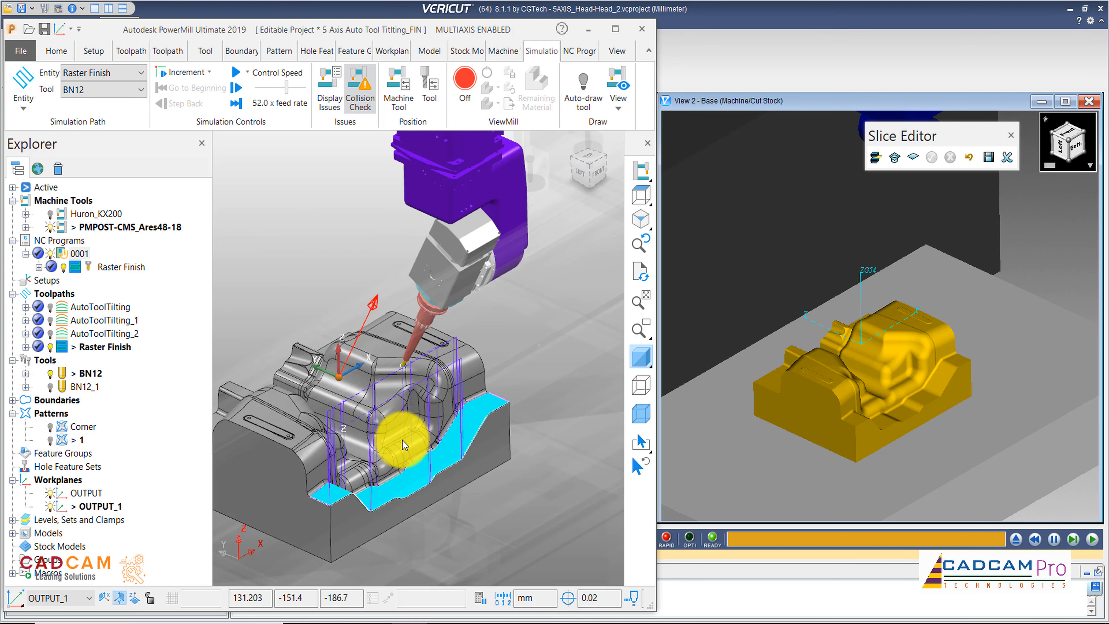
scroll(396, 434, "up", 3)
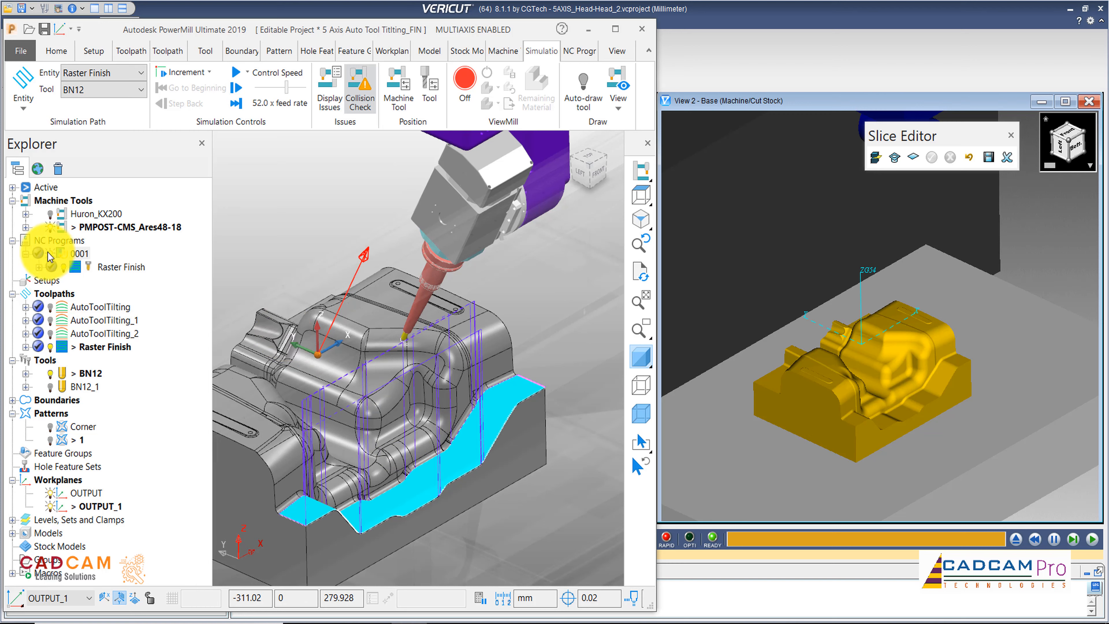
Load NC program 0001 for simulation from its start and set the playback speed to 4.0 x feed rate
right_click(52, 261)
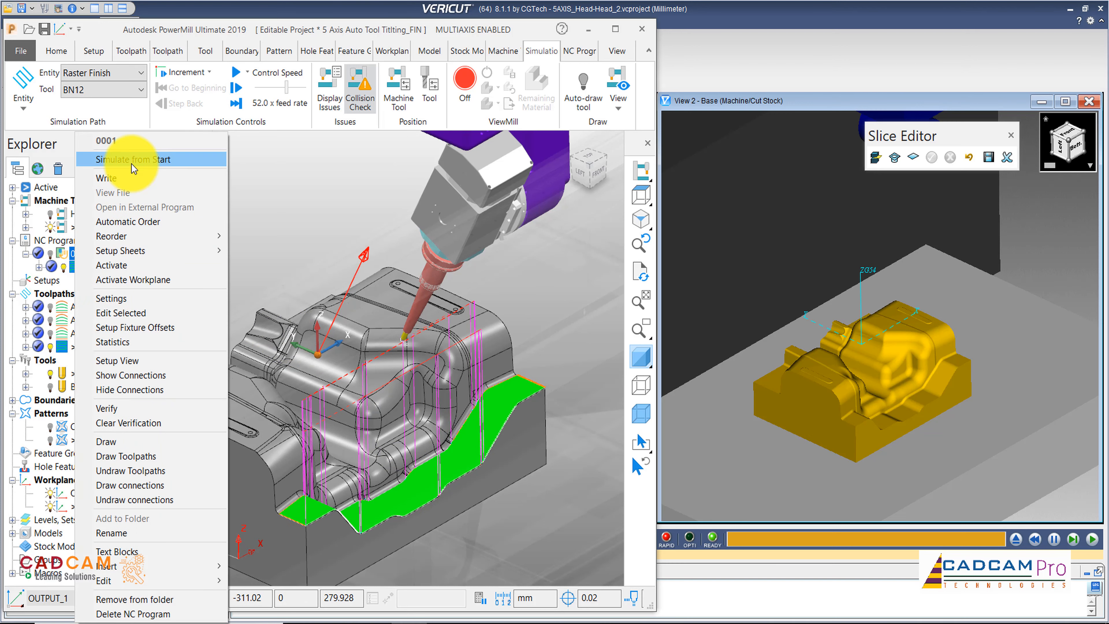
left_click(148, 92)
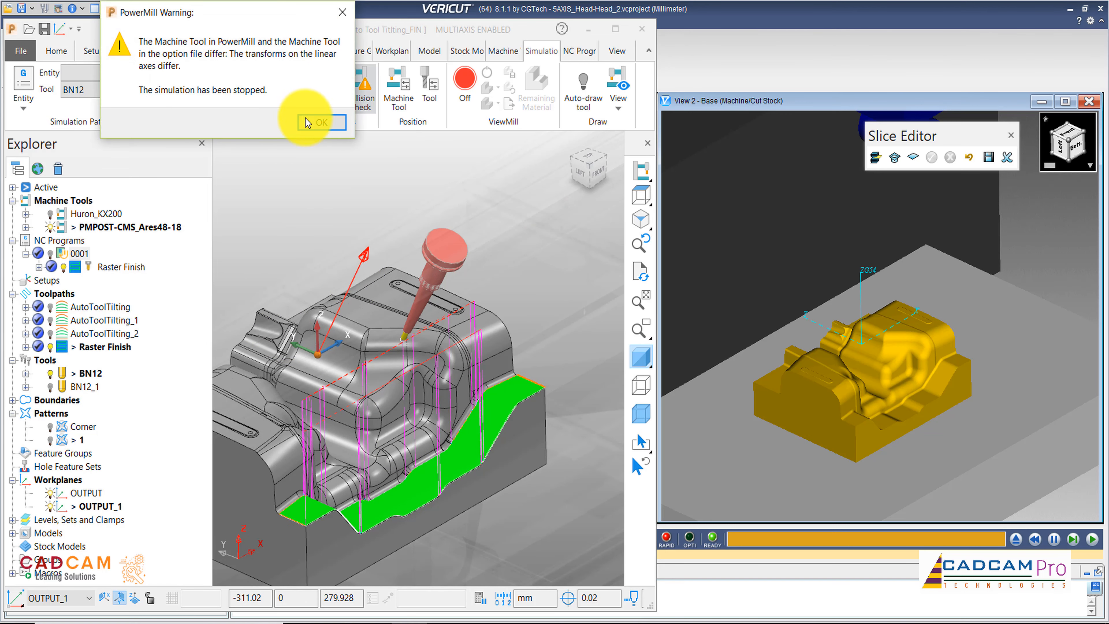
left_click(313, 118)
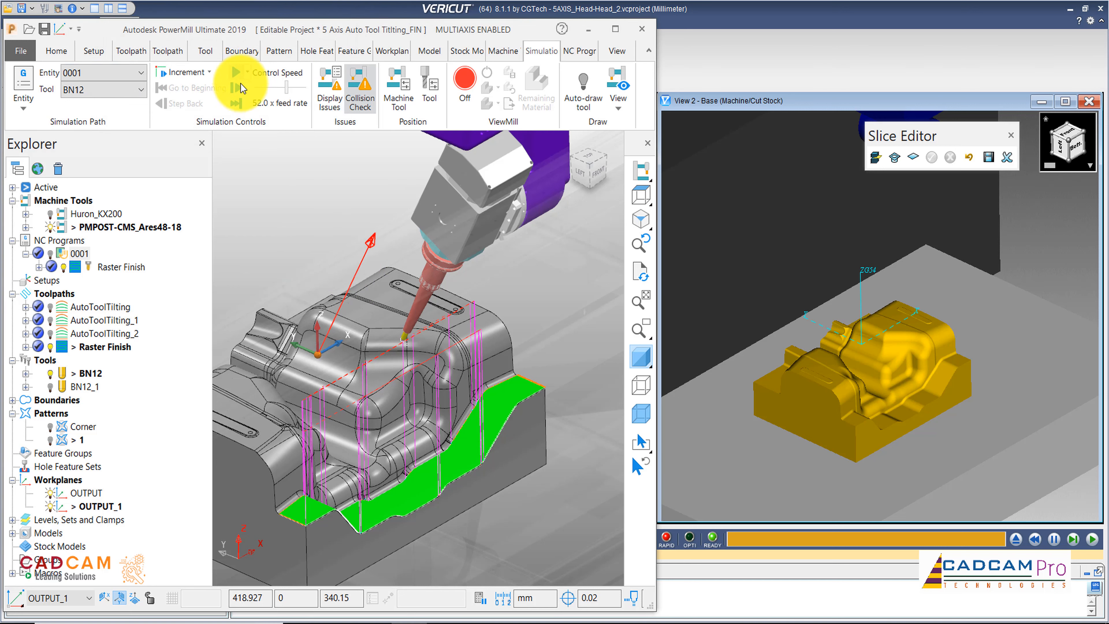
left_click_drag(267, 86, 262, 88)
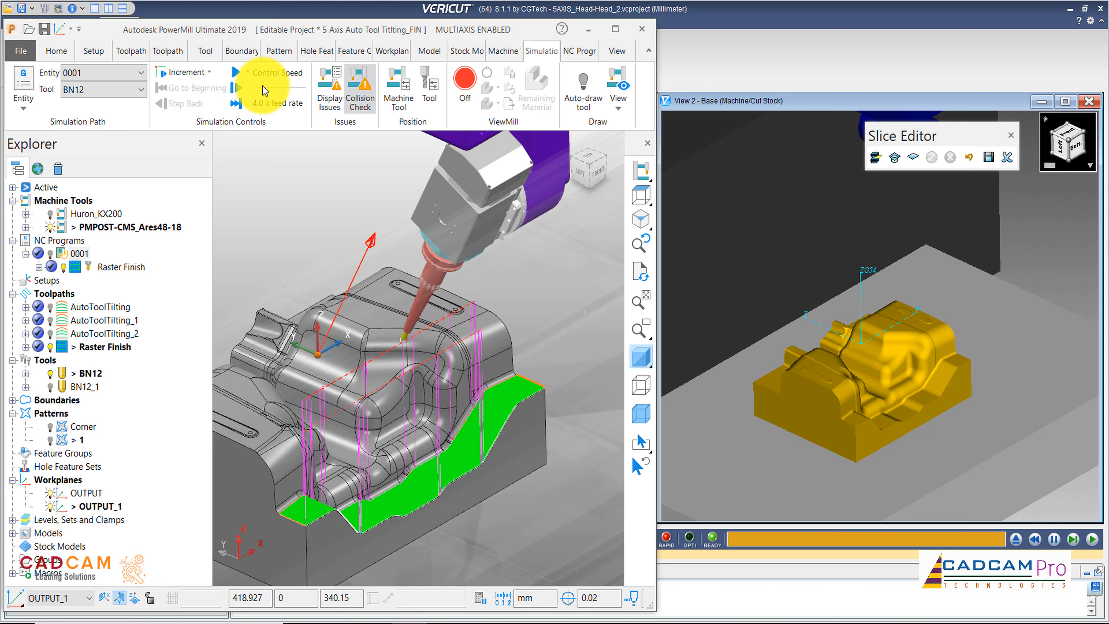
Hide the Raster Finish toolpath and run the machining simulation in both PowerMill and VERICUT
left_click(52, 348)
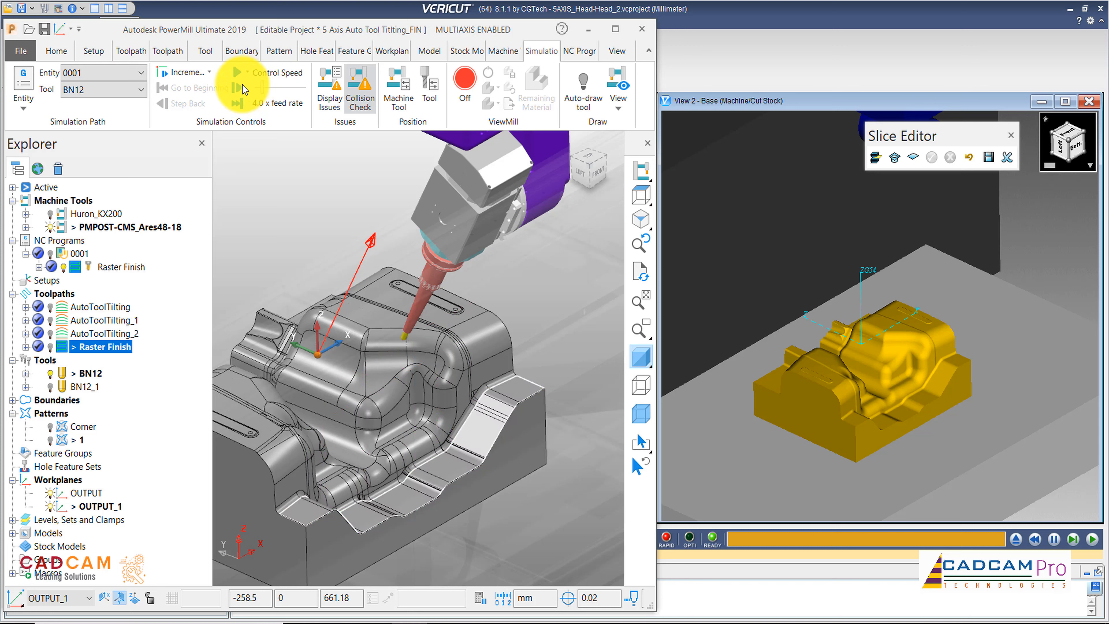
left_click(237, 73)
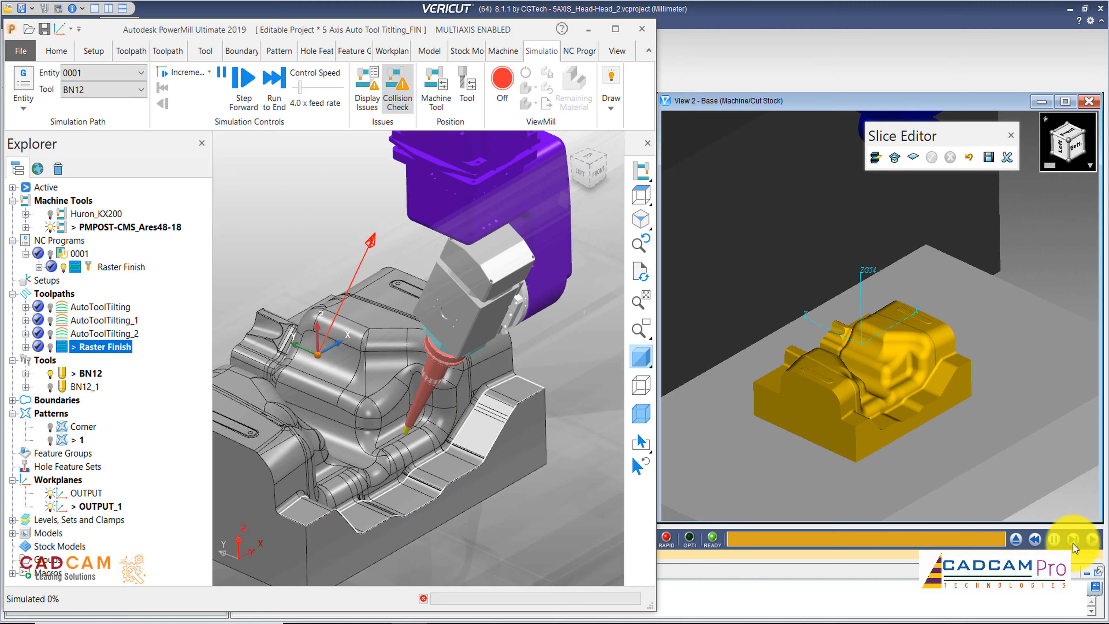
left_click(1094, 539)
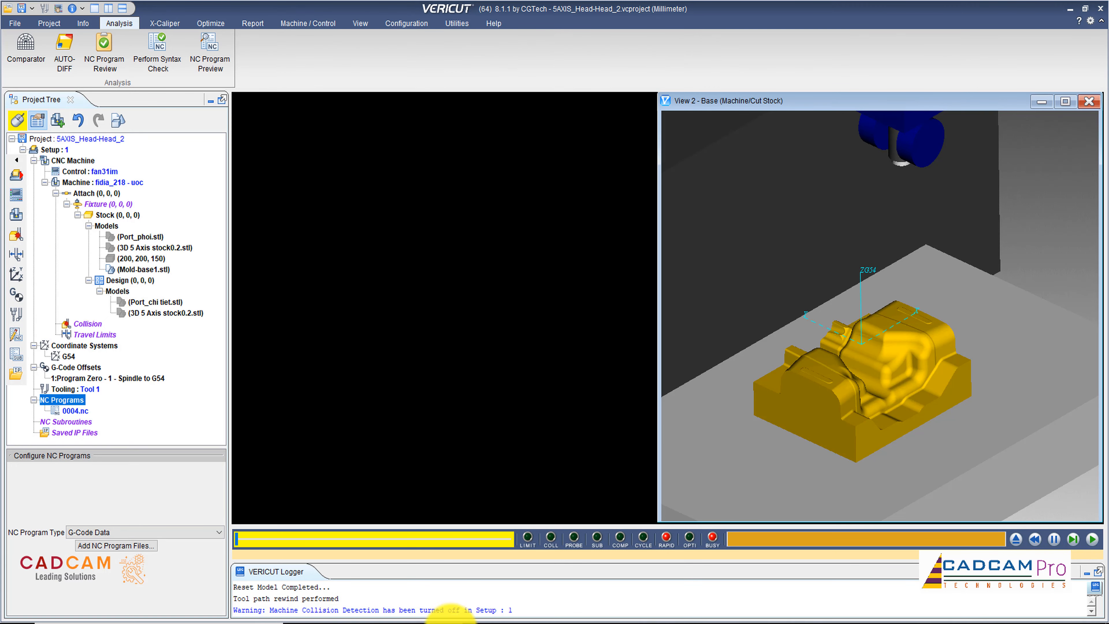
left_click(408, 623)
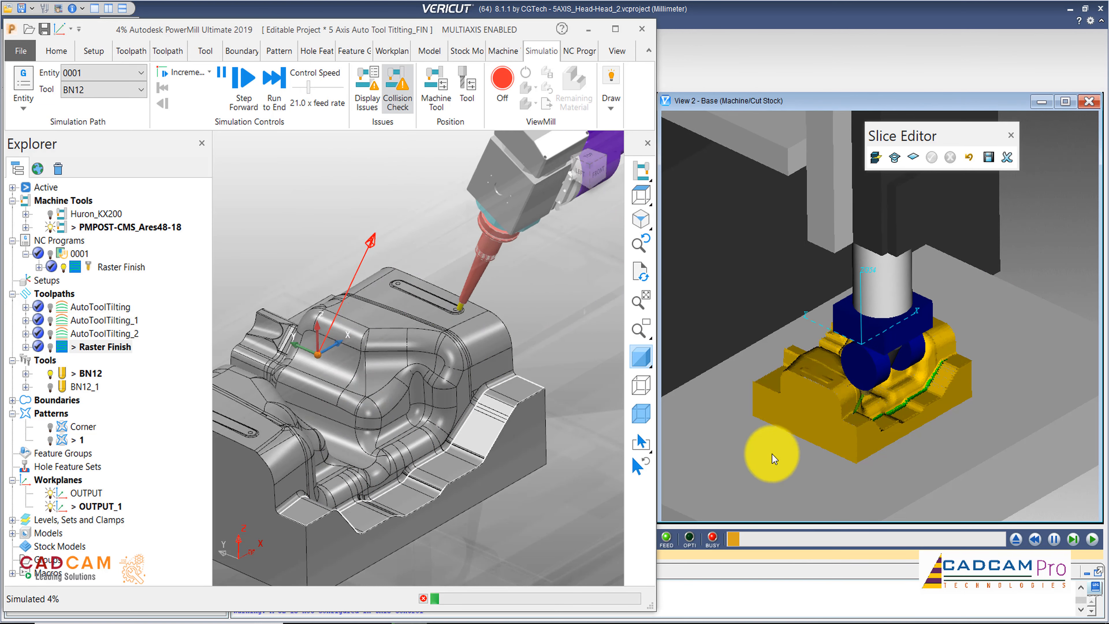
Switch to VERICUT, speed up its simulation to skip 27 motions, and return to PowerMill
left_click(716, 564)
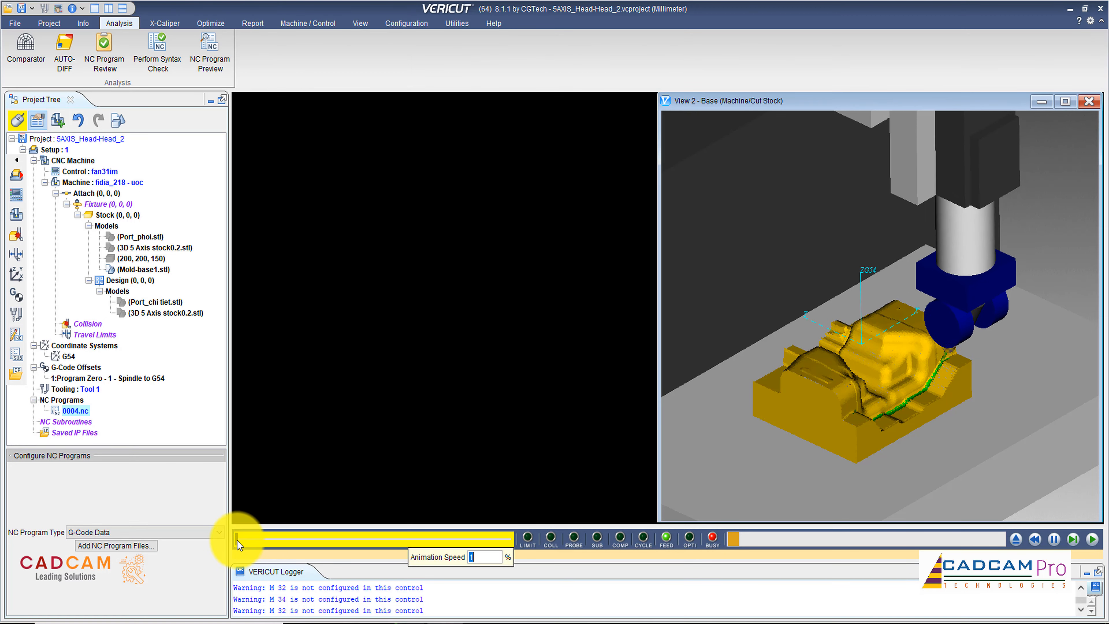
left_click_drag(238, 540, 442, 536)
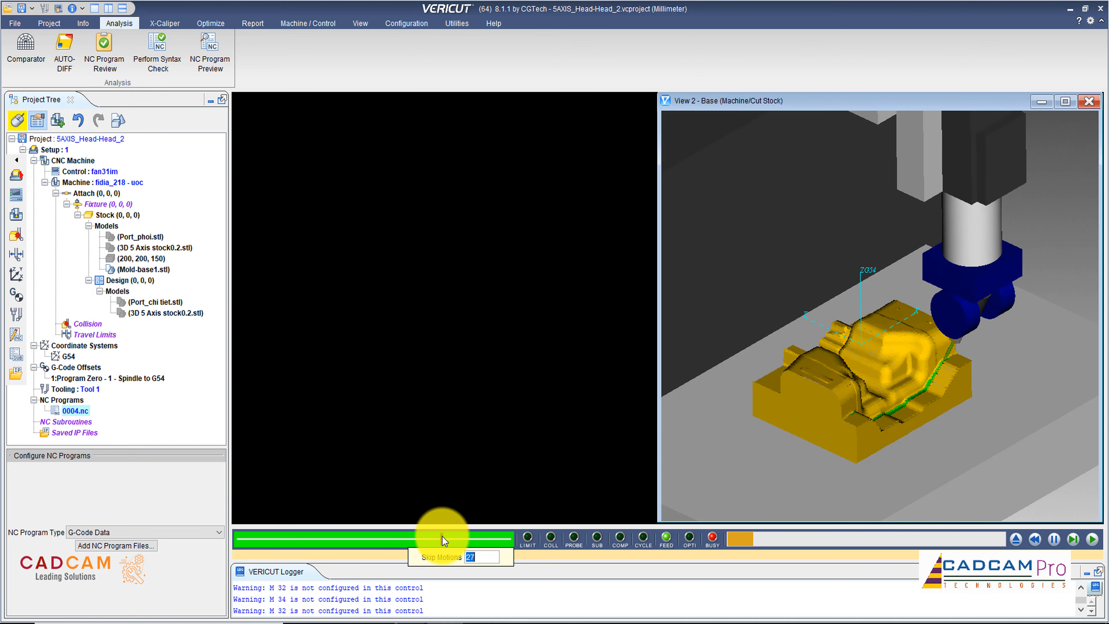
left_click(403, 623)
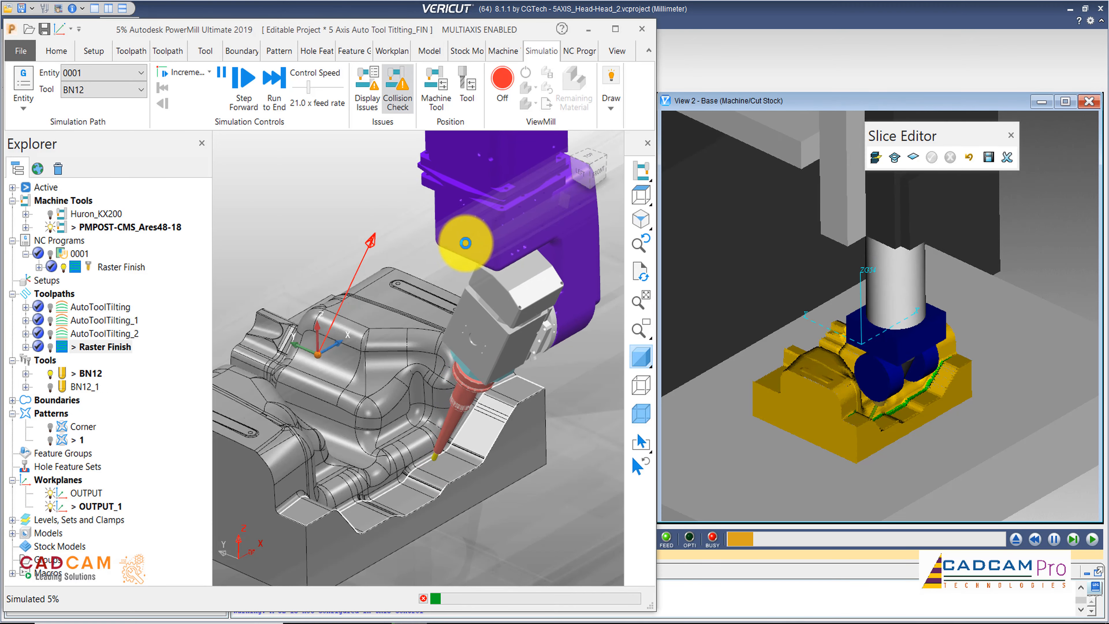
Raise the PowerMill simulation speed through 50.0, 90.0 and 180.0 x feed rate to as fast as possible
left_click_drag(312, 92, 322, 90)
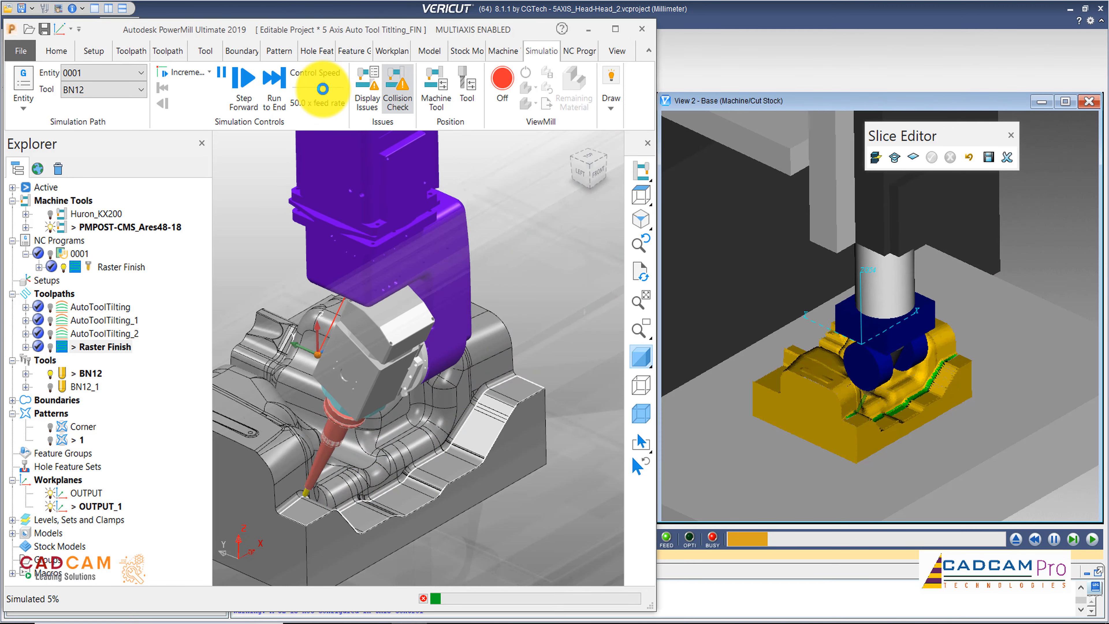
left_click_drag(327, 88, 331, 89)
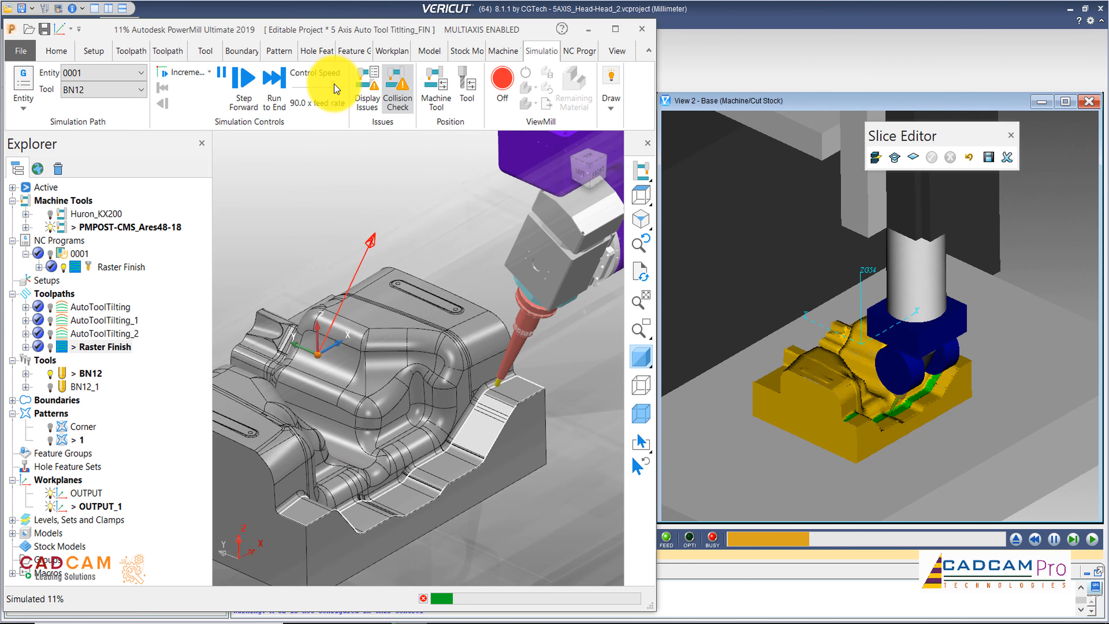
left_click_drag(332, 88, 338, 88)
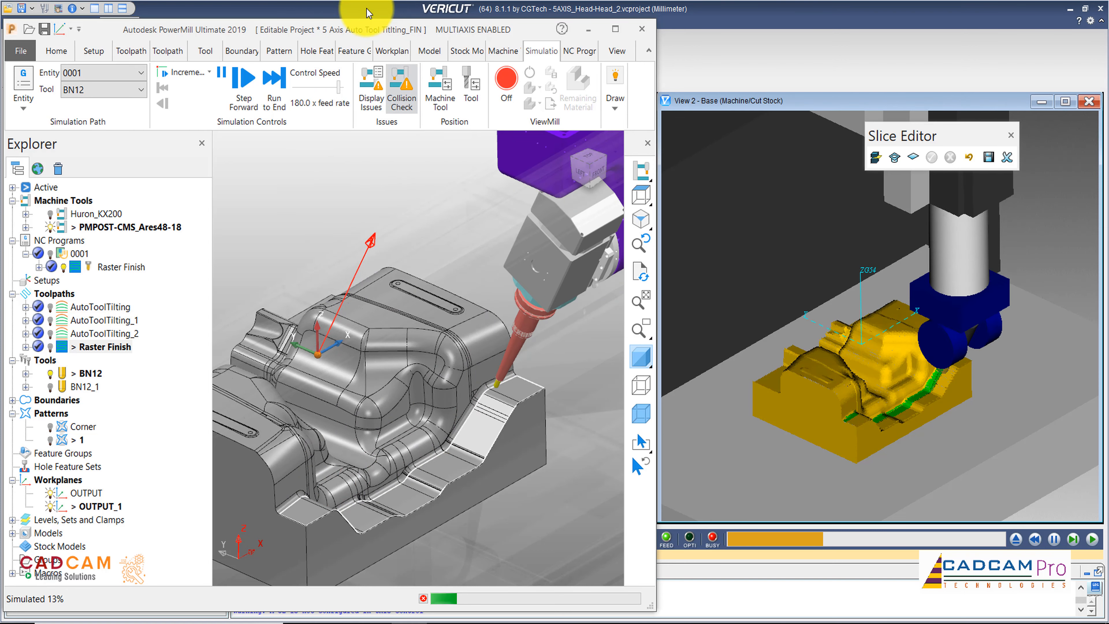
left_click_drag(339, 84, 346, 86)
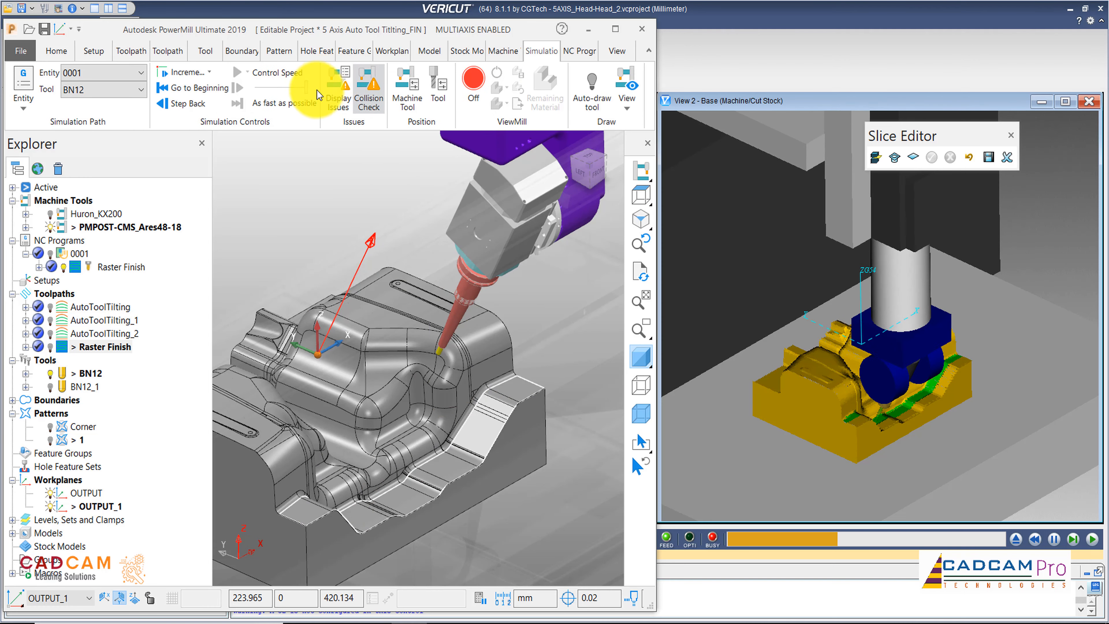
left_click(194, 89)
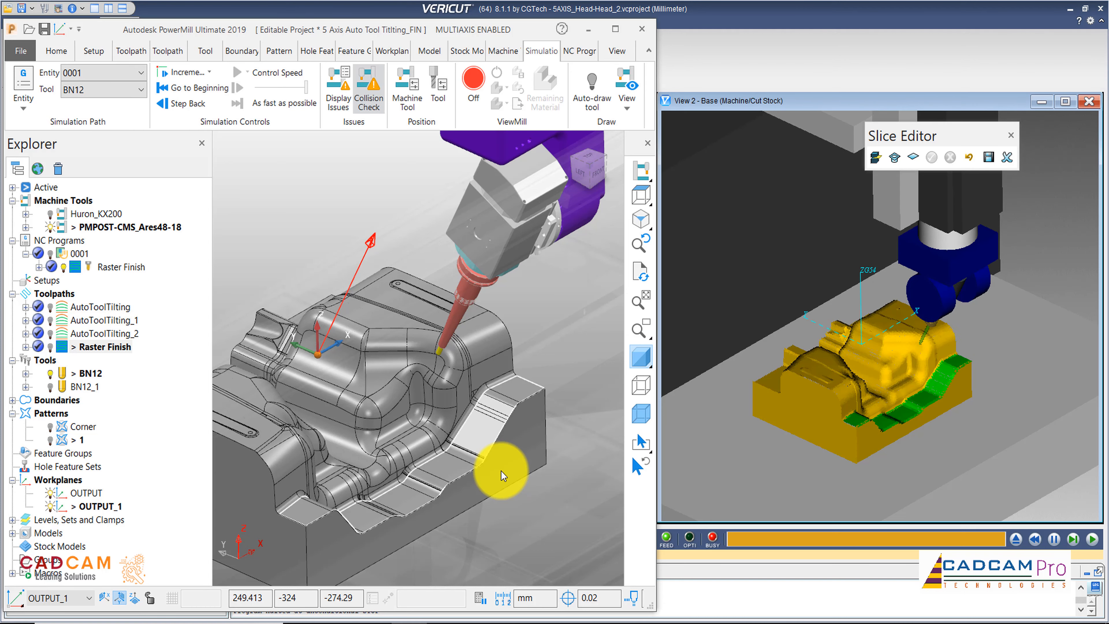
Examine the machined lower ledge of the die up close in VERICUT's cut stock view
scroll(931, 387, "down", 2)
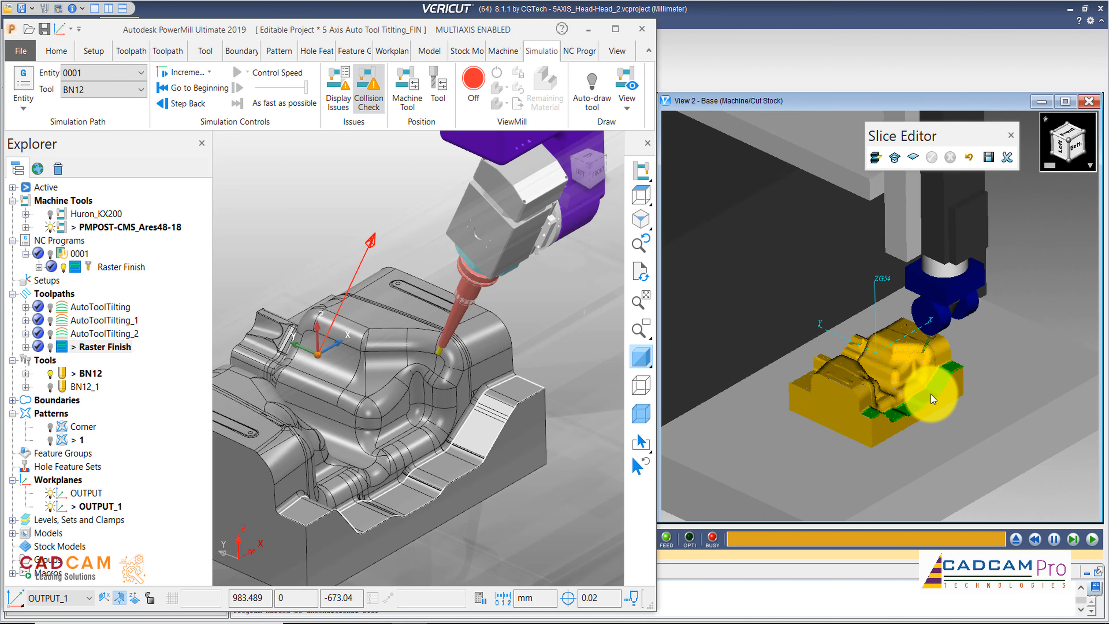
scroll(931, 393, "up", 5)
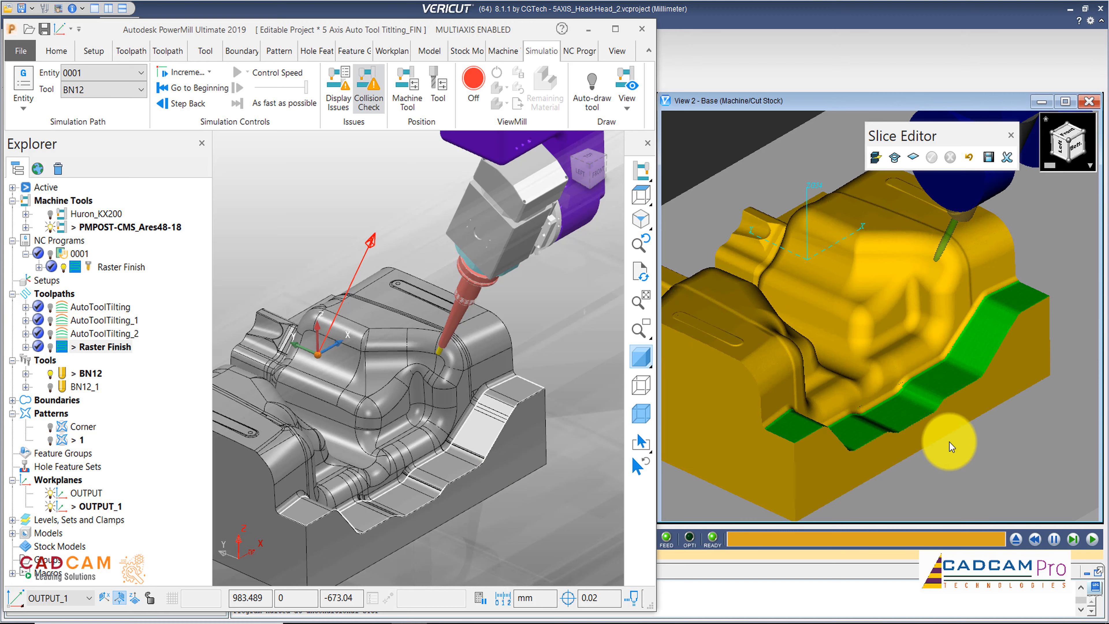
scroll(1015, 391, "up", 3)
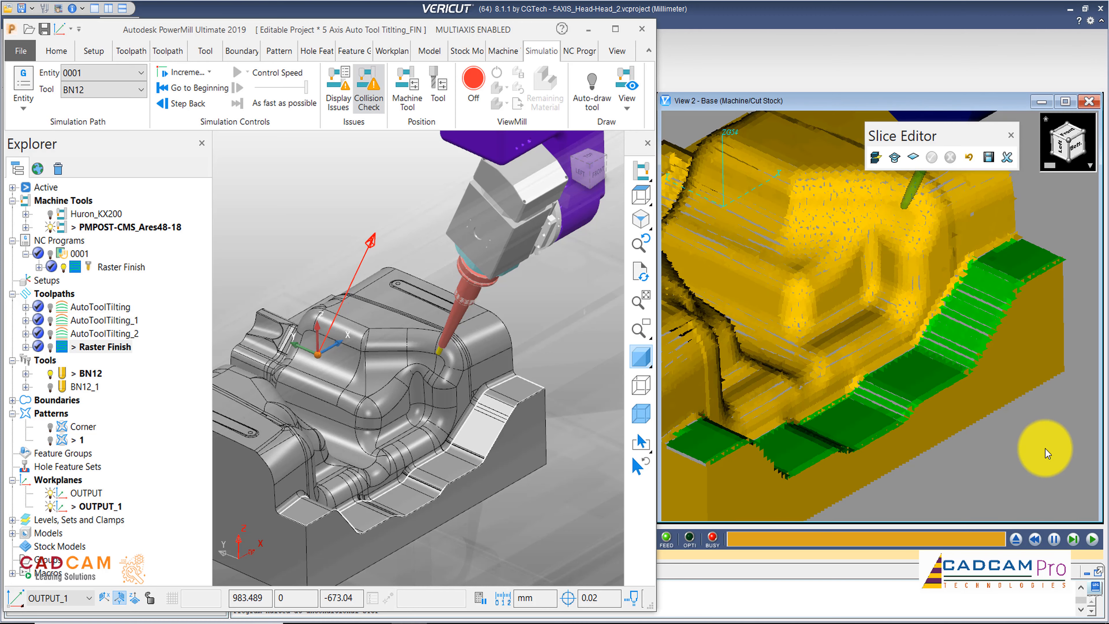
scroll(1012, 294, "up", 3)
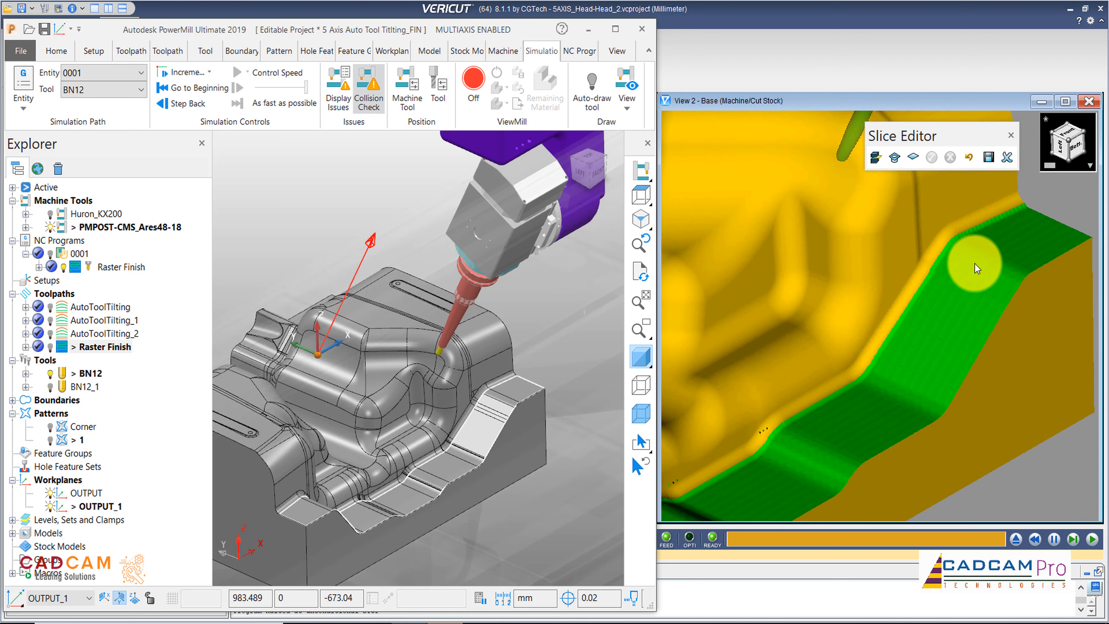
Inspect both ends of the green machined ledge and the whole cut stock with the machine head in VERICUT
scroll(976, 264, "down", 5)
scroll(723, 395, "up", 5)
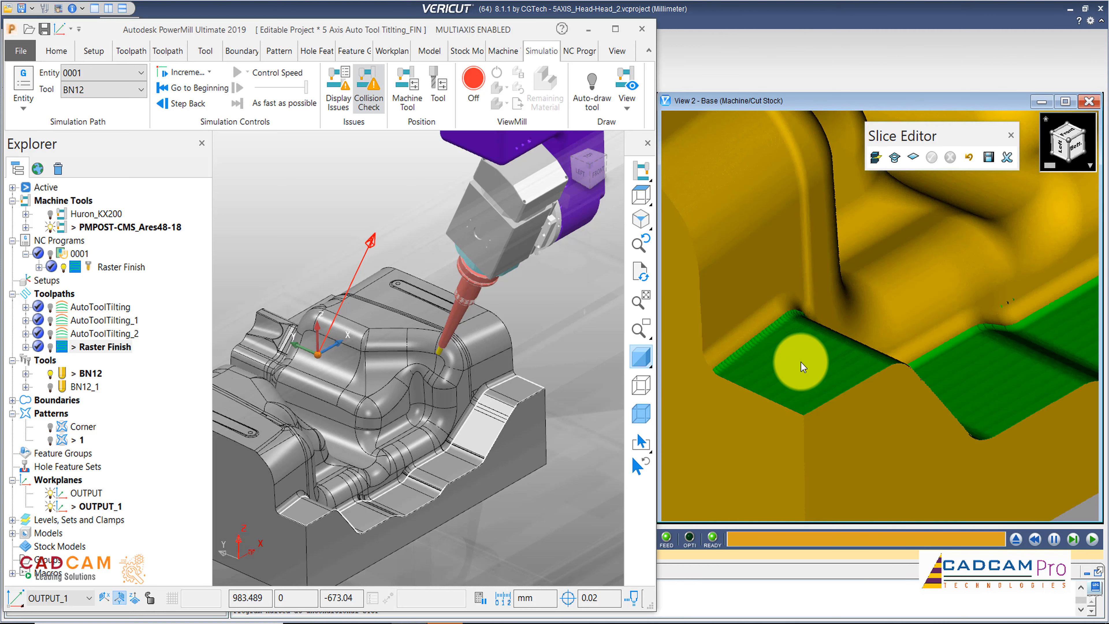
scroll(727, 361, "down", 2)
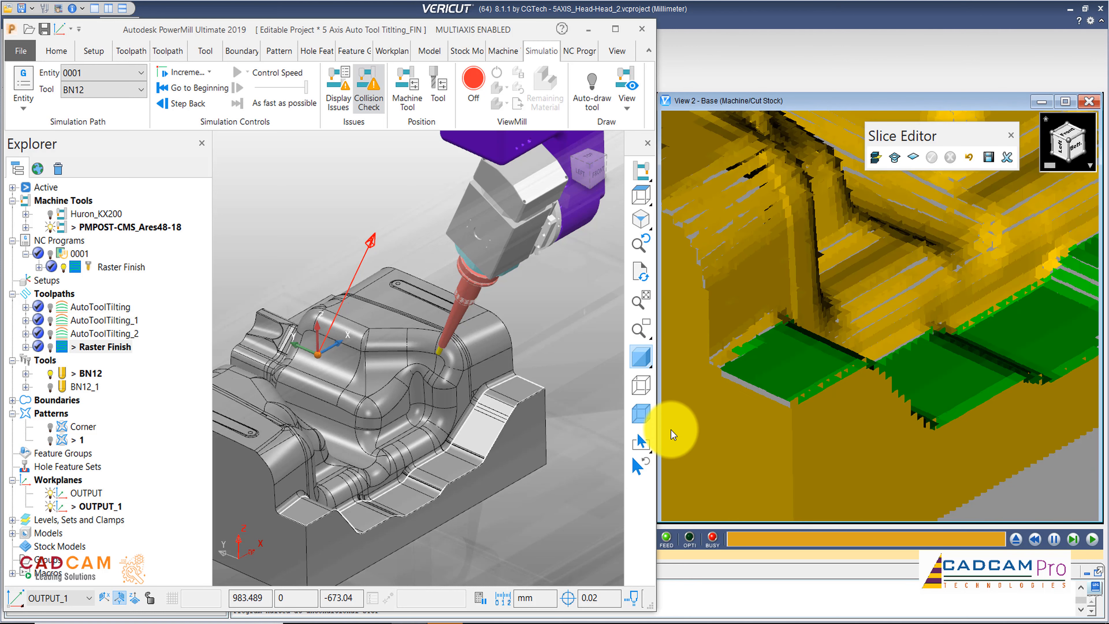
scroll(769, 417, "down", 3)
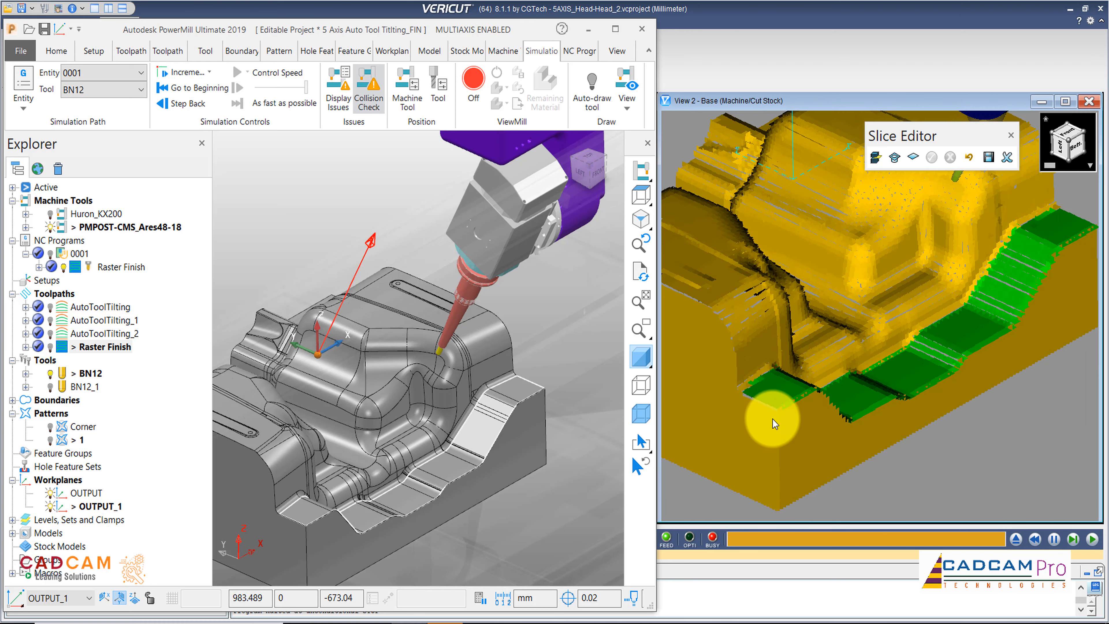
scroll(844, 423, "down", 2)
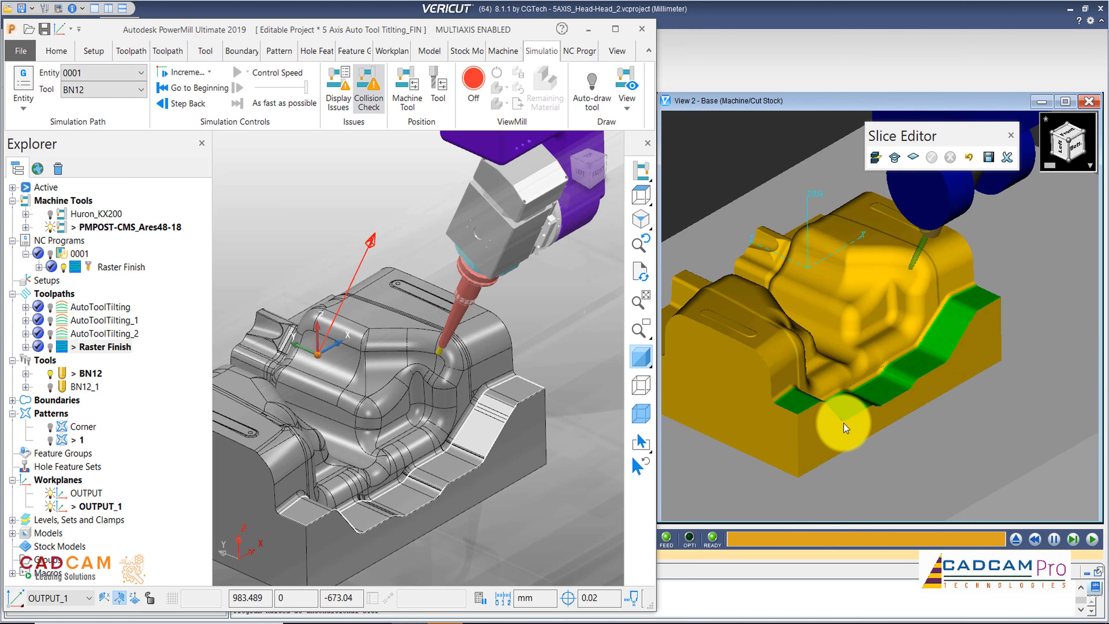
scroll(844, 423, "down", 1)
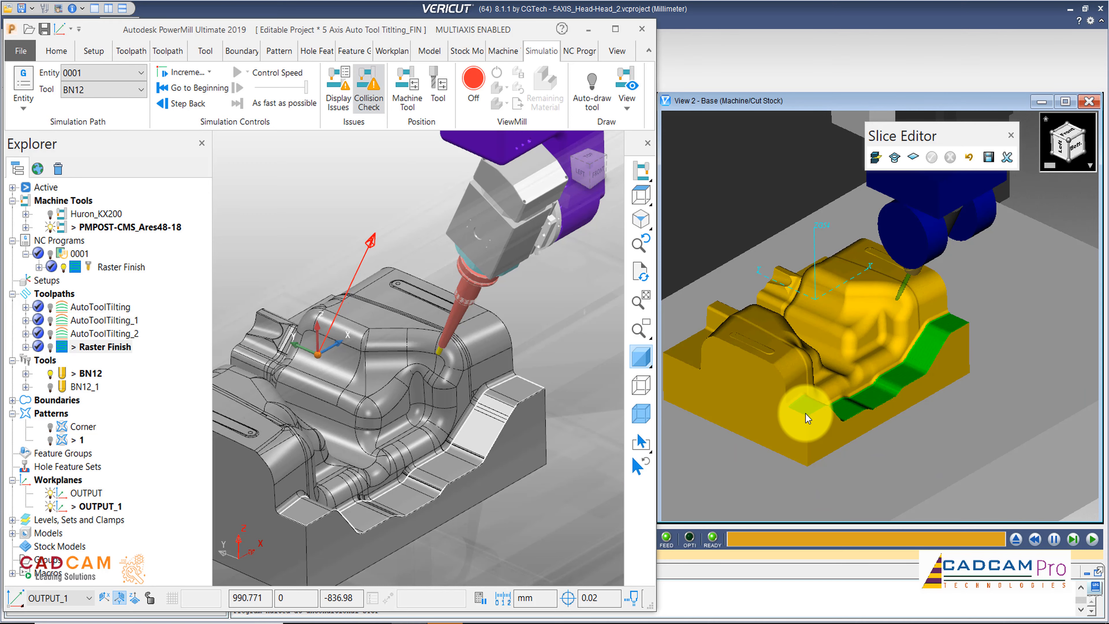
Maximize the PowerMill window and review the die with the tilted BN12 tool and machine head in the simulation
left_click(615, 29)
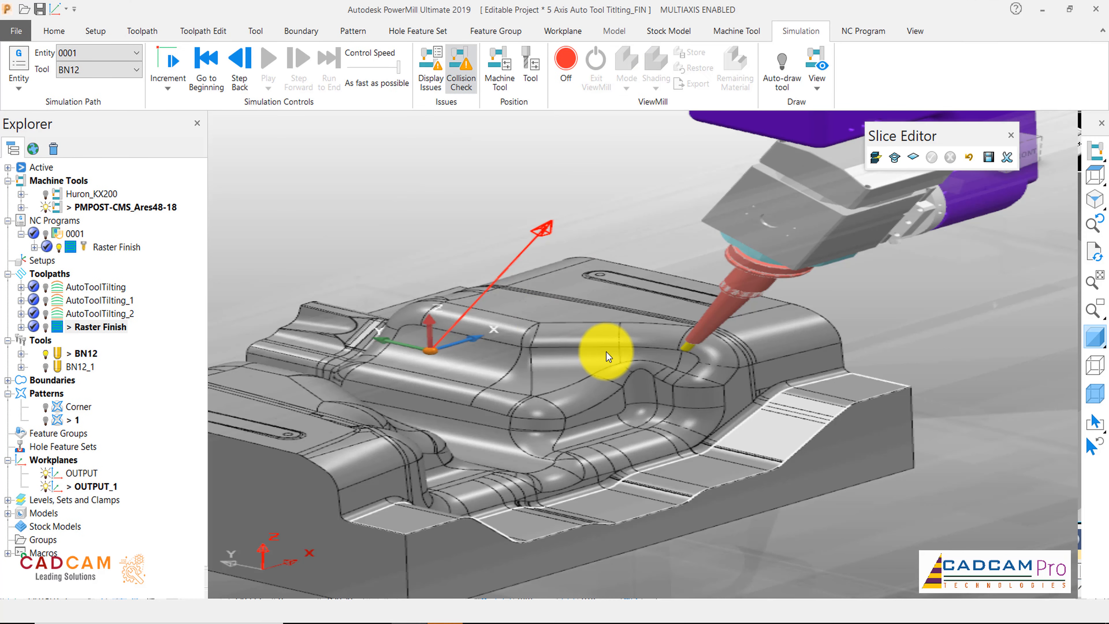
scroll(610, 356, "up", 3)
scroll(609, 357, "down", 5)
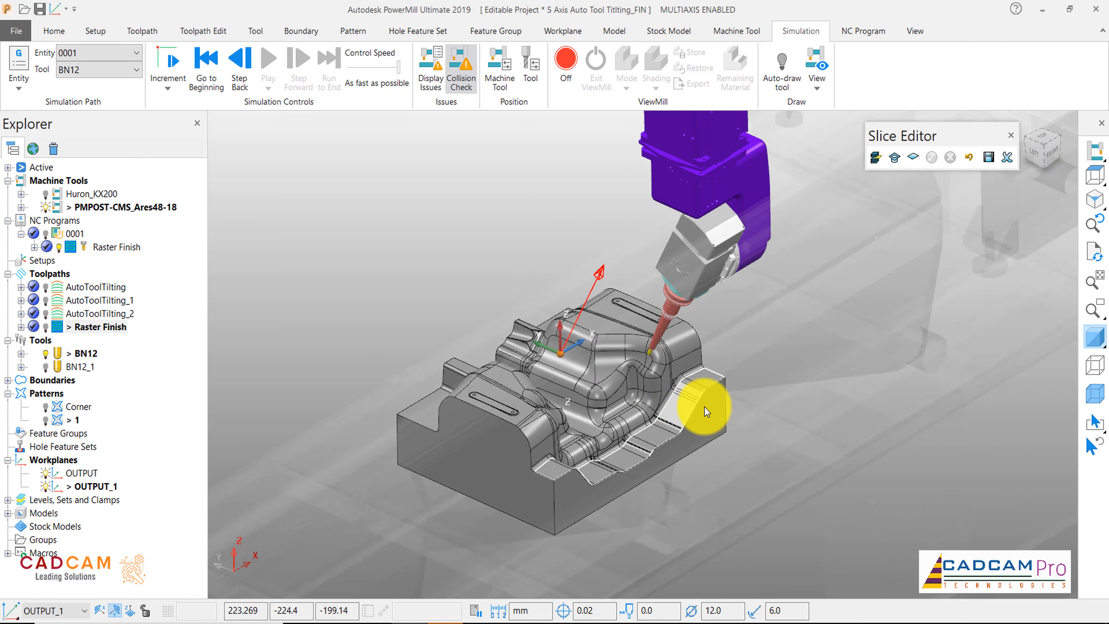
middle_click_drag(704, 406, 649, 398)
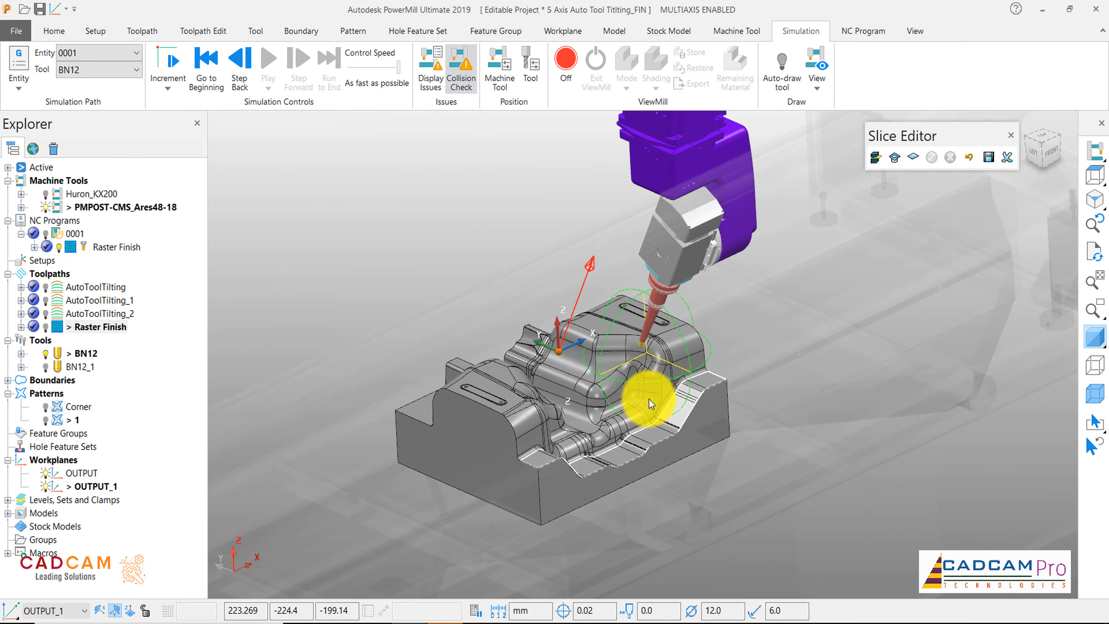
scroll(646, 402, "down", 5)
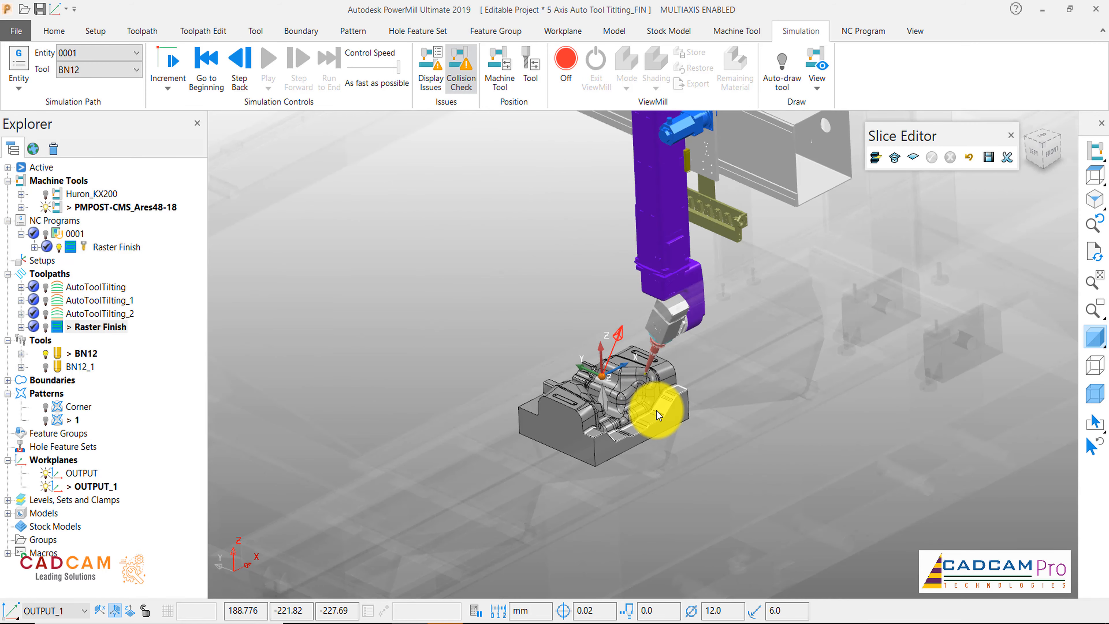
scroll(657, 411, "up", 3)
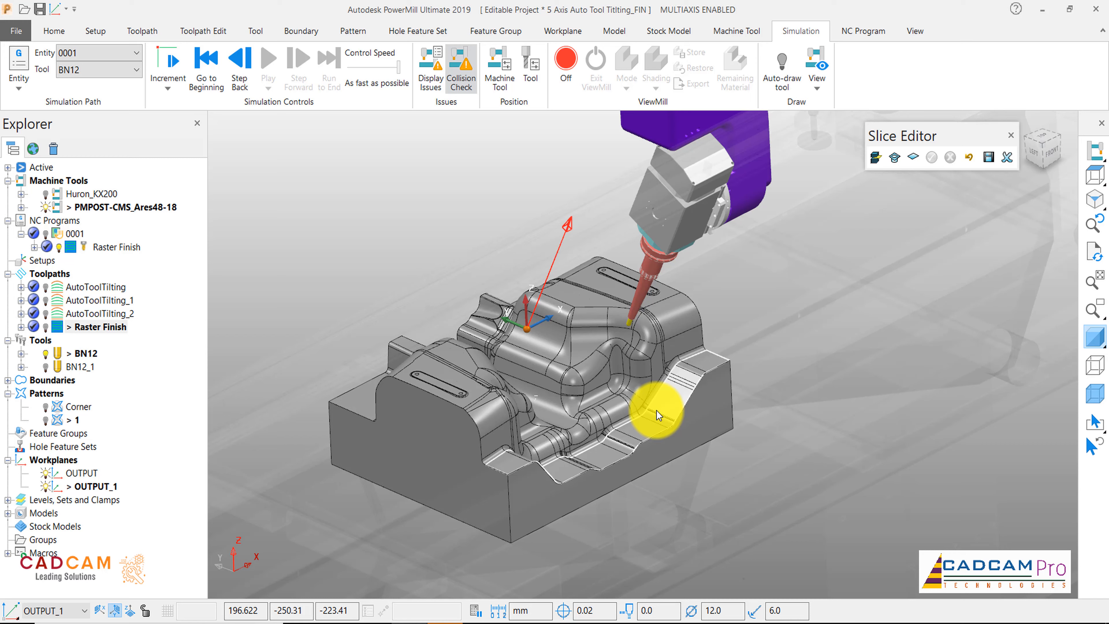